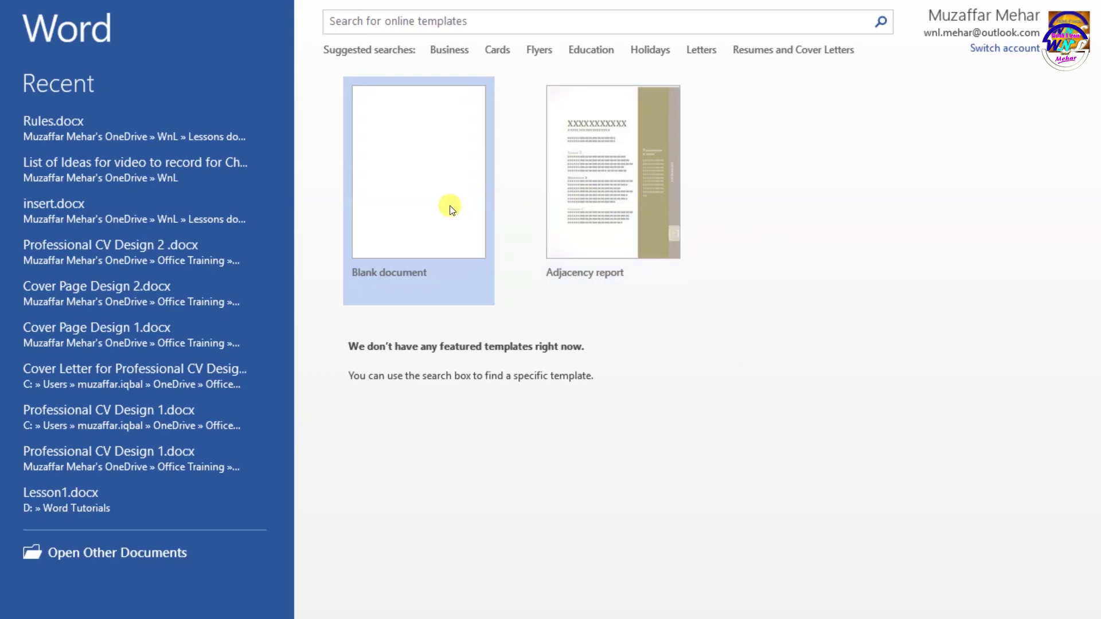
Step: Create a blank document and insert the picture 20180826_110007.jpg from the Pictures folder
click(438, 205)
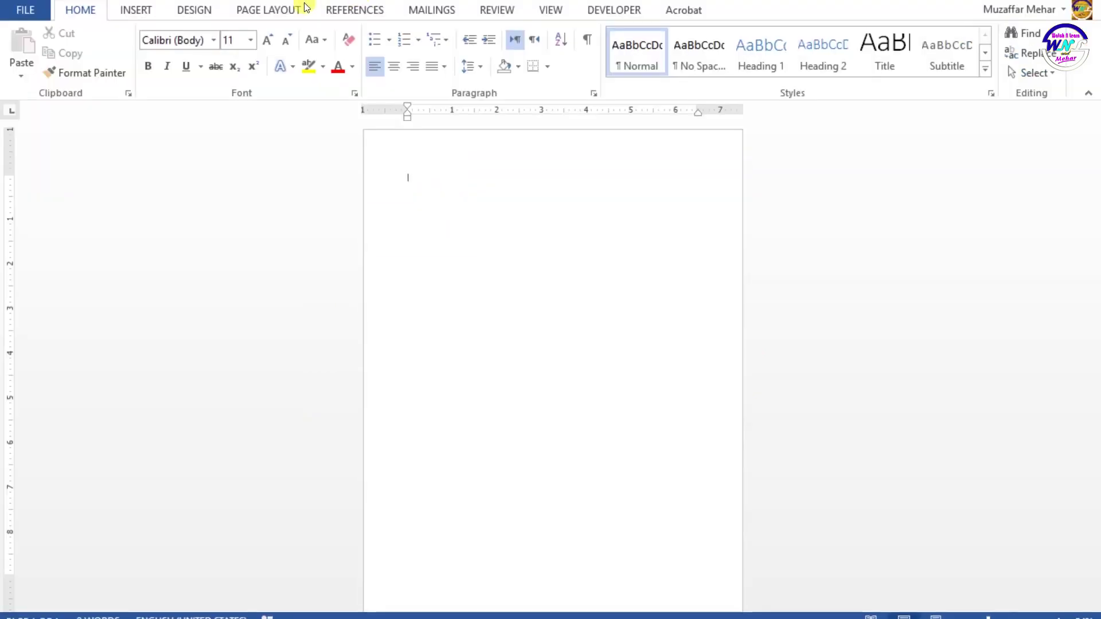
click(142, 14)
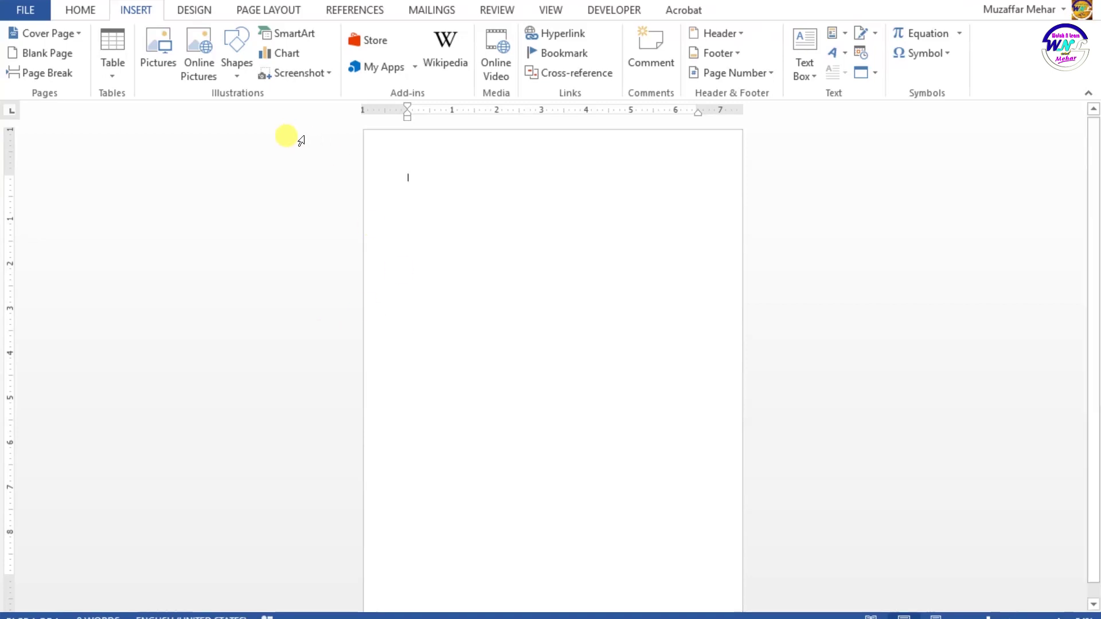
click(160, 59)
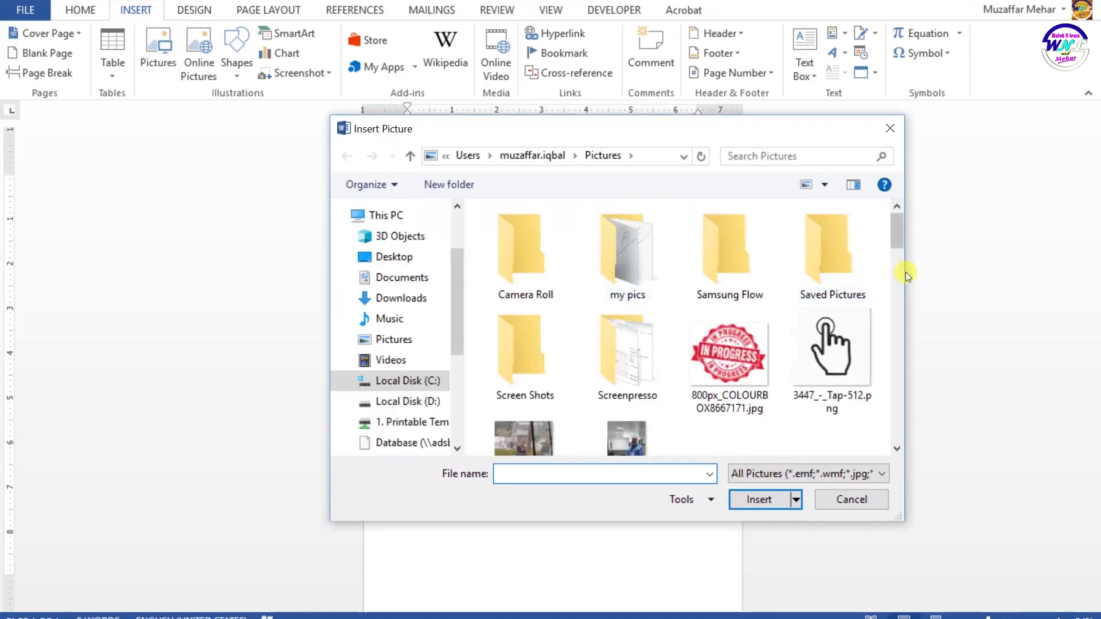
drag(897, 243, 902, 270)
click(729, 295)
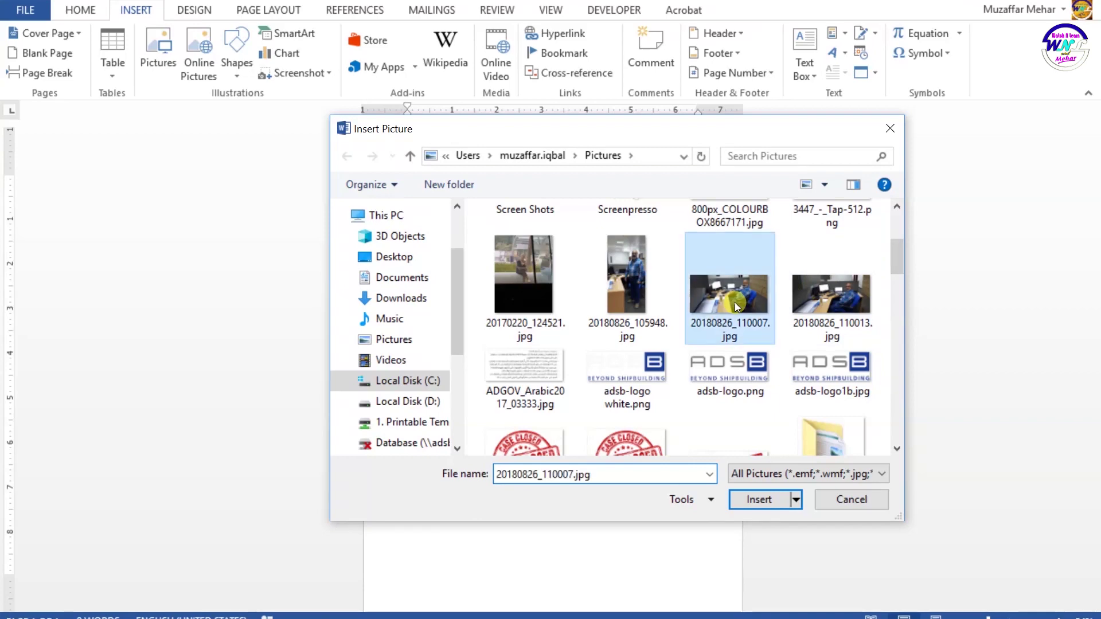
click(759, 497)
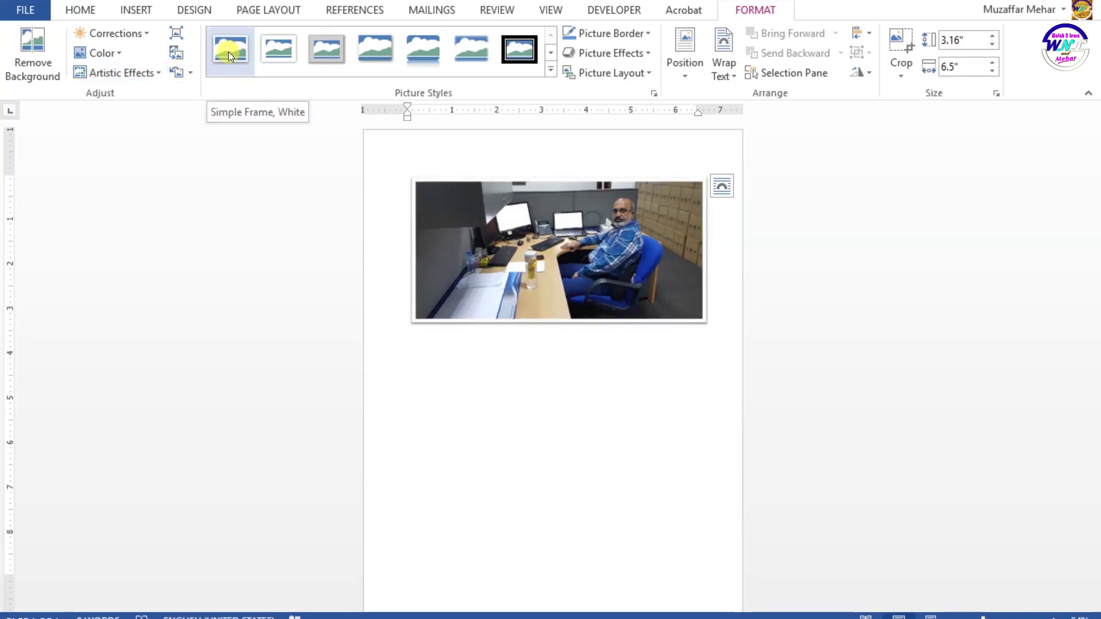
Step: Apply the grey metal-look frame style to the picture and crop all four sides to about 5.04 by 2.67 inches
click(323, 54)
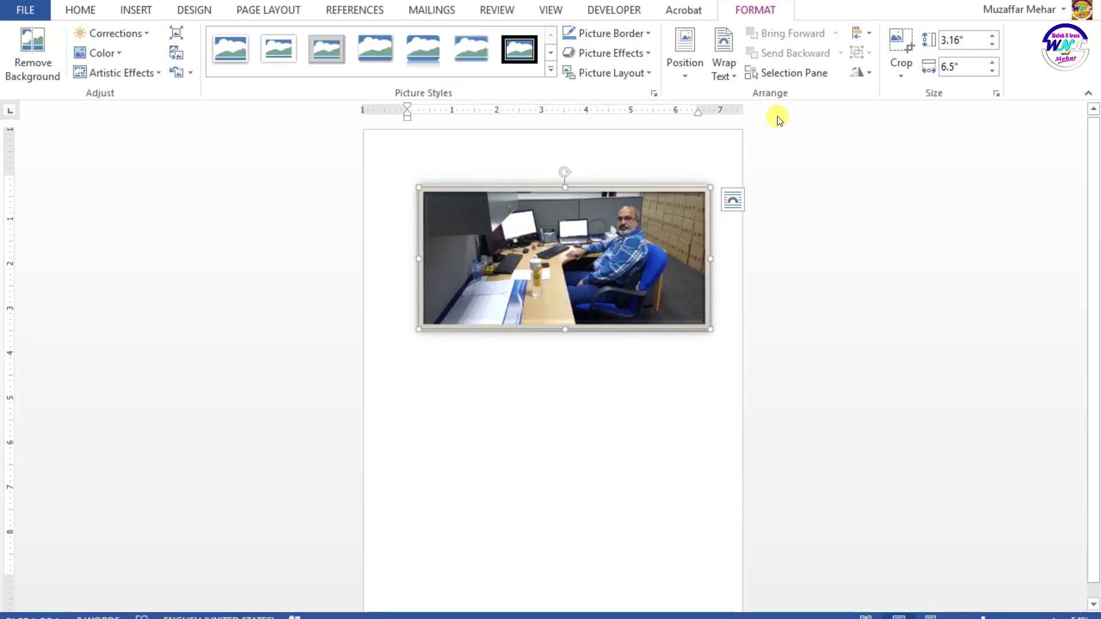
click(906, 79)
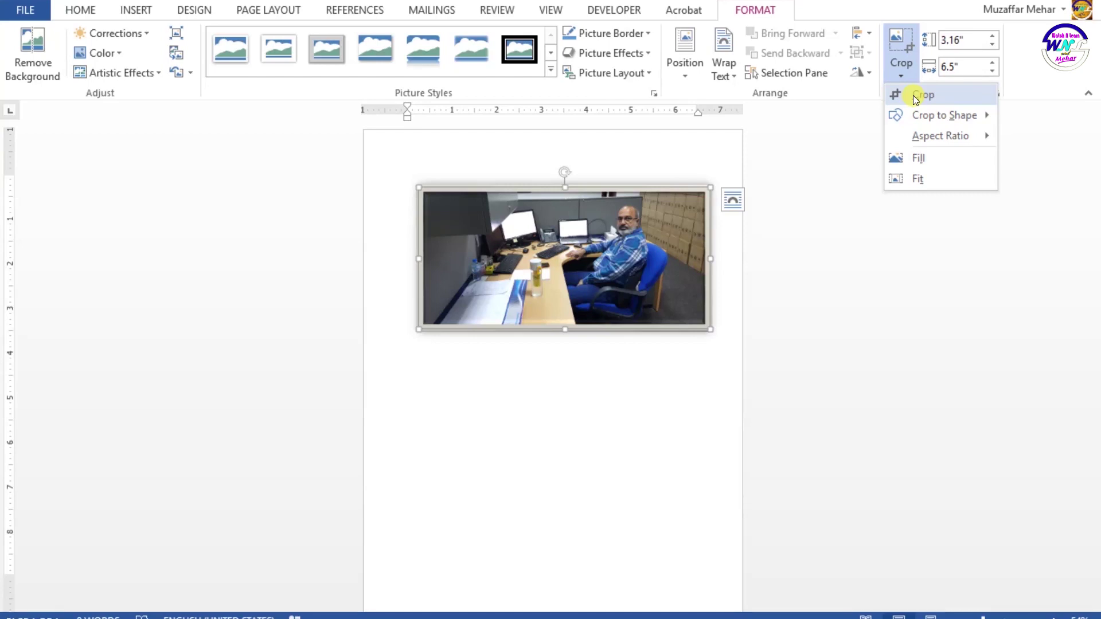
click(913, 96)
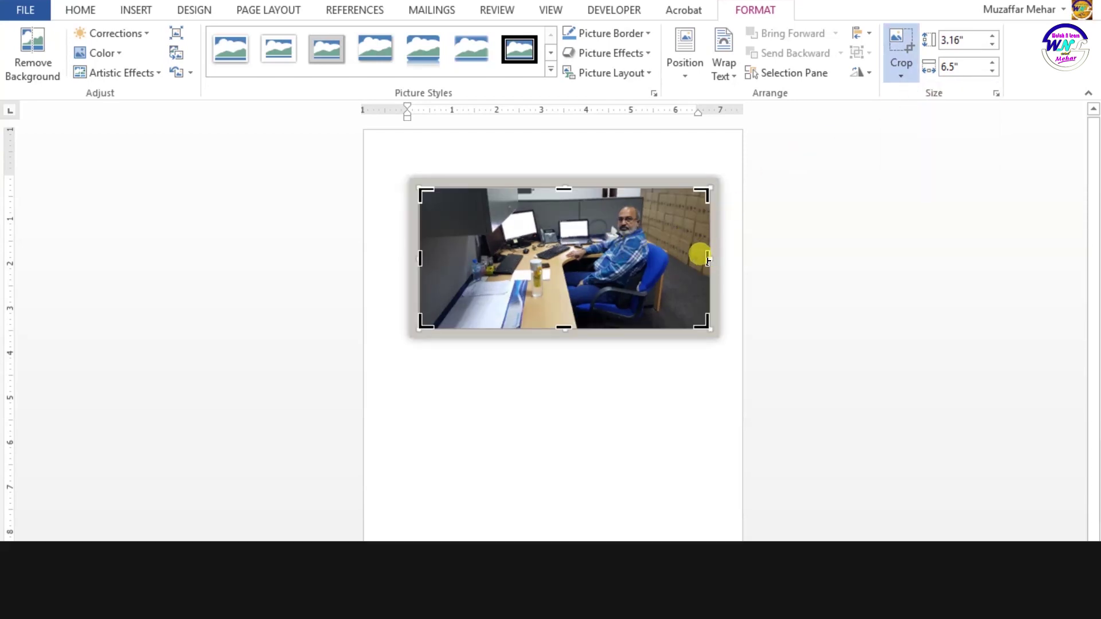
drag(707, 259, 685, 266)
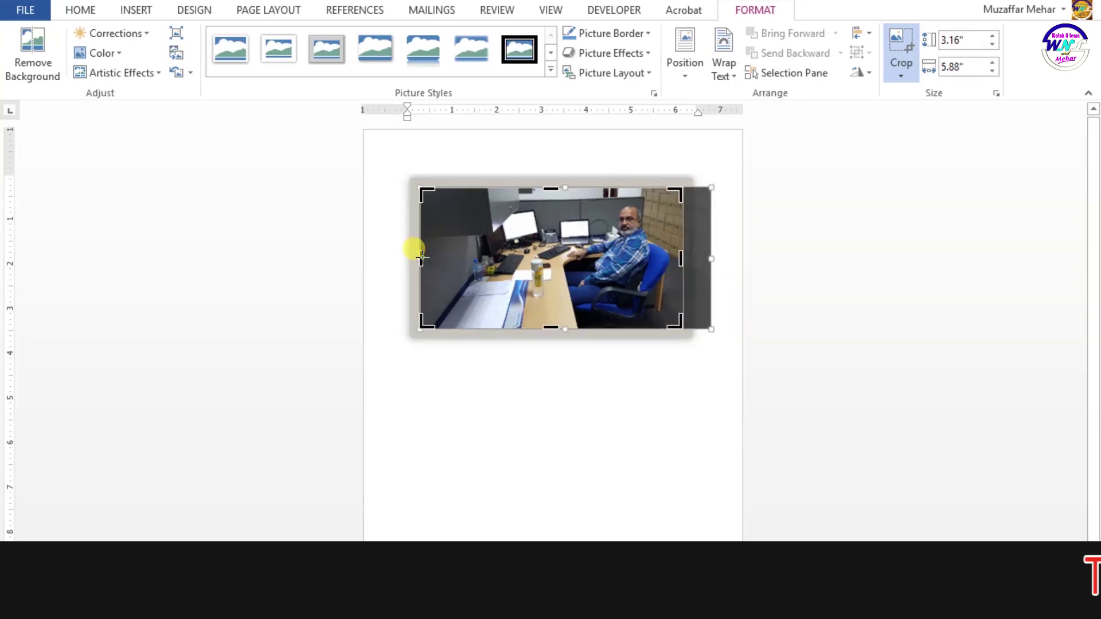
drag(422, 258, 459, 264)
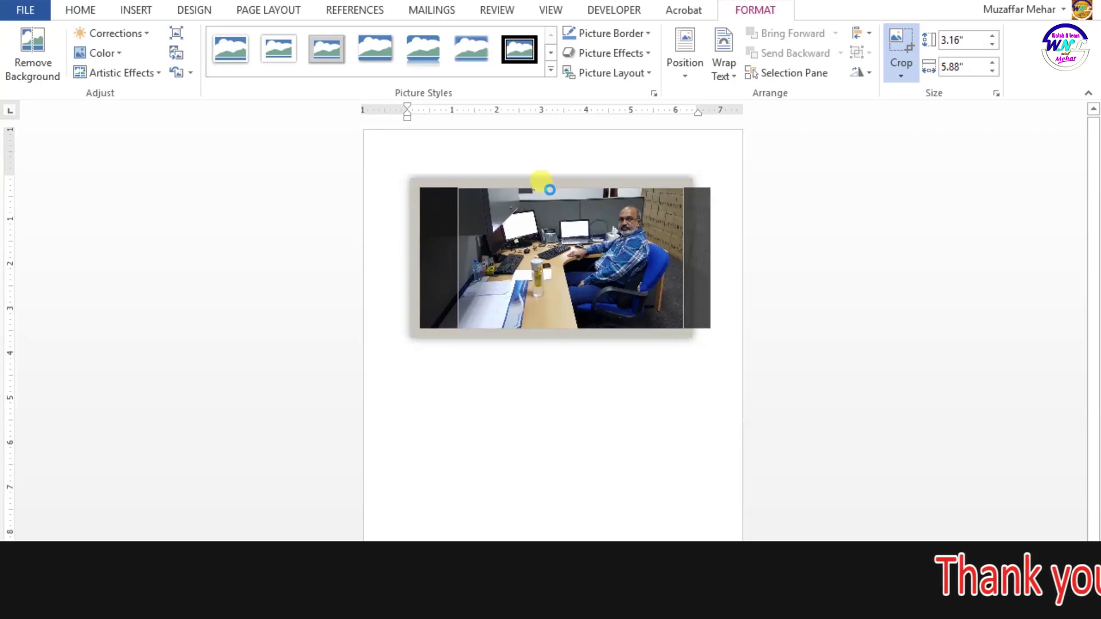
drag(529, 189, 533, 199)
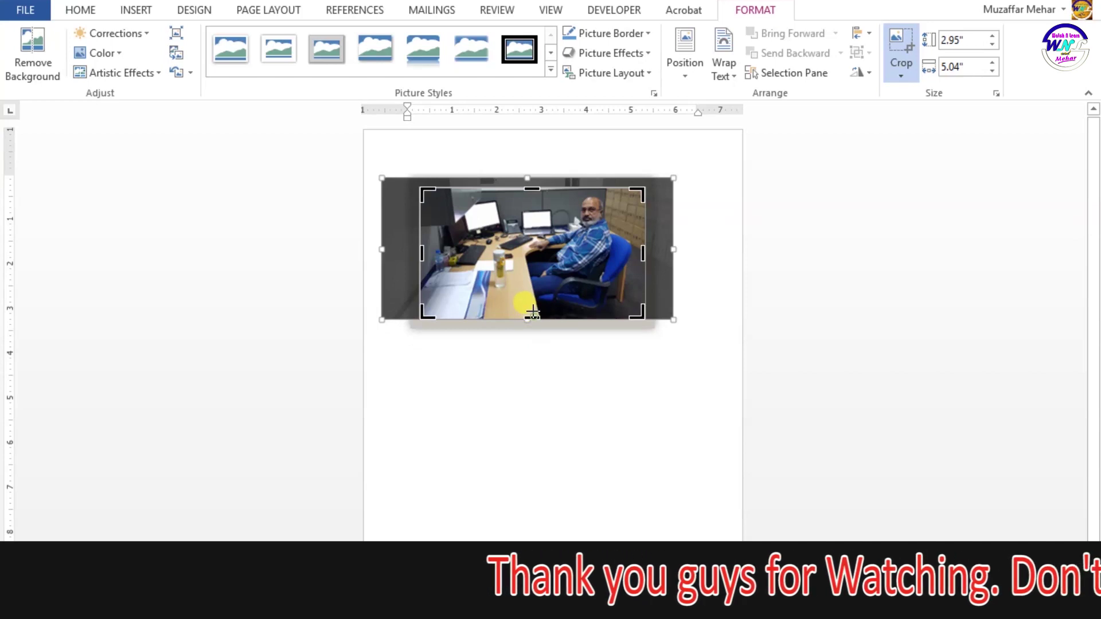
drag(533, 312, 532, 307)
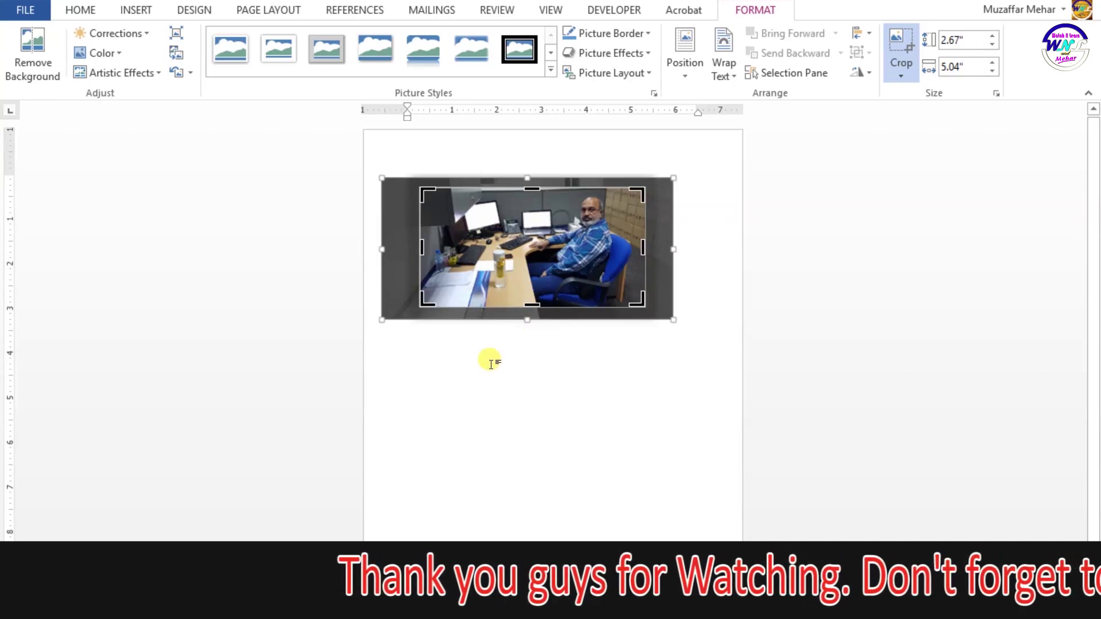
key(Escape)
click(421, 409)
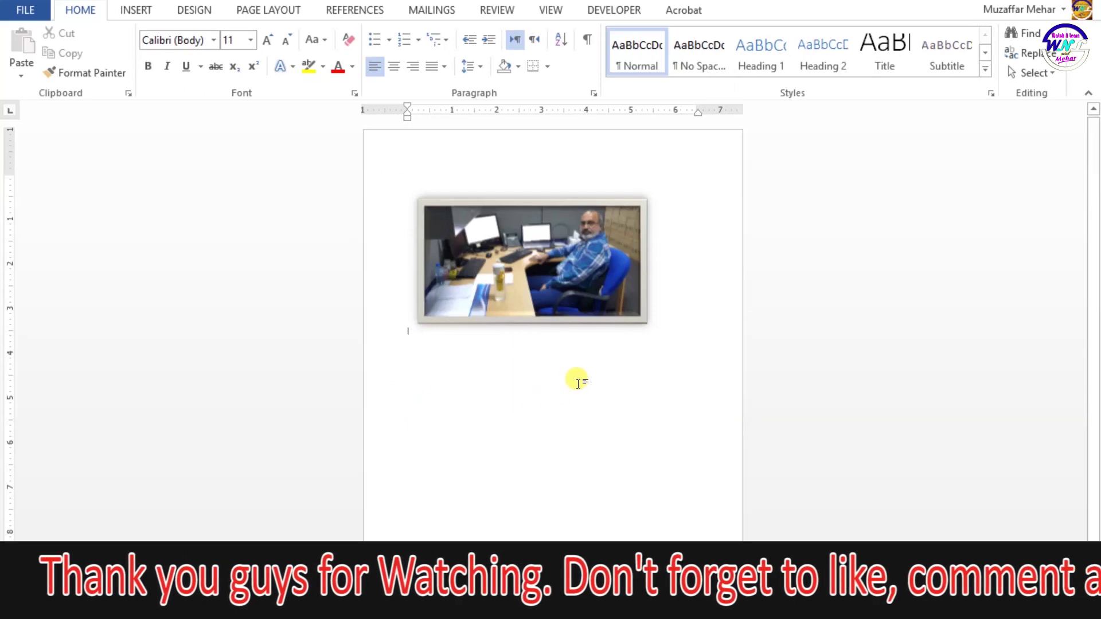
Step: Insert the dusk photo of Paris with the Eiffel Tower and river from a Bing image search, on a new line below the framed picture
click(509, 372)
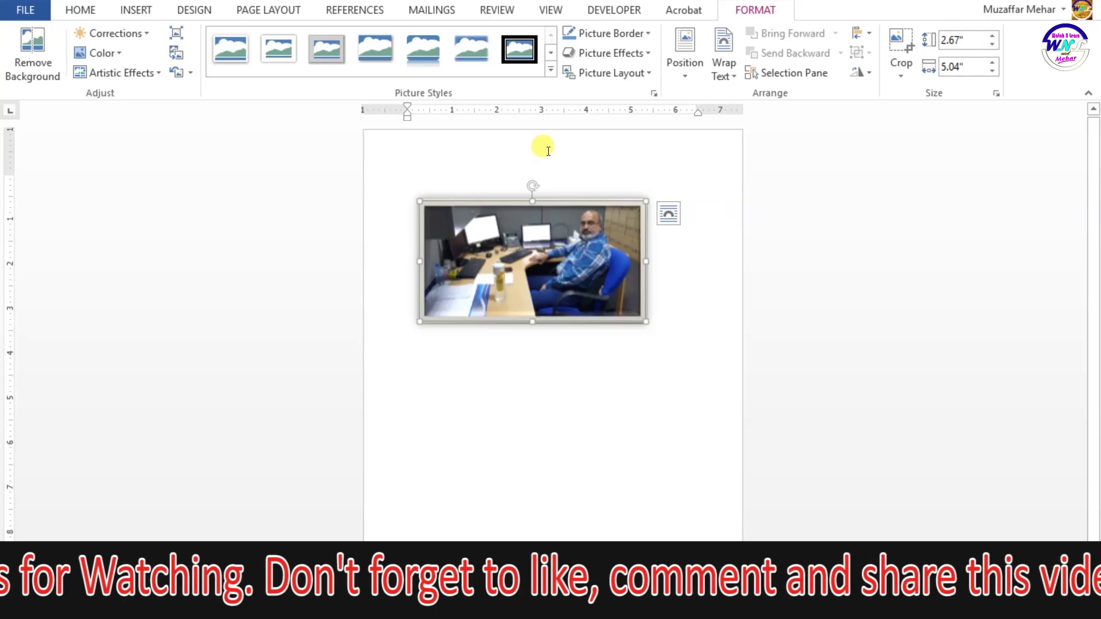
click(136, 10)
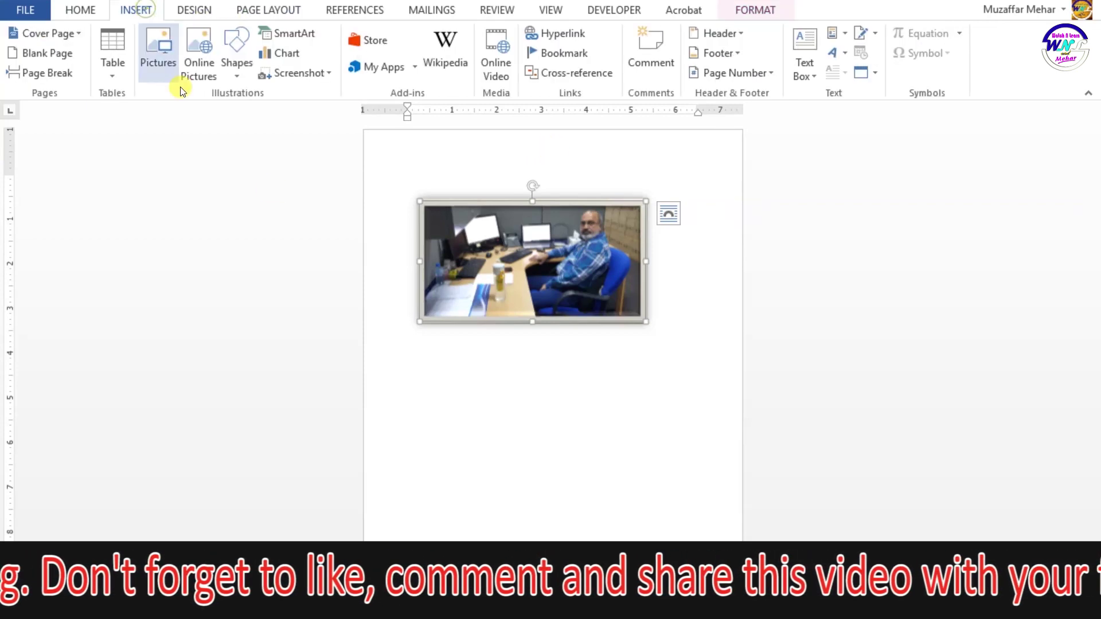
click(664, 351)
key(Return)
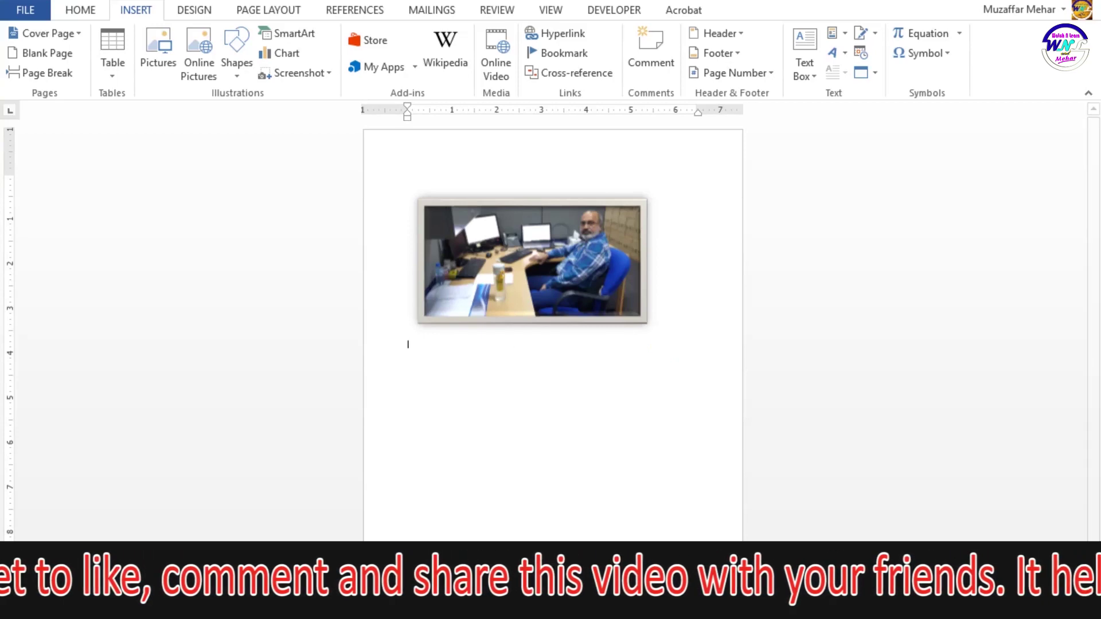
click(202, 53)
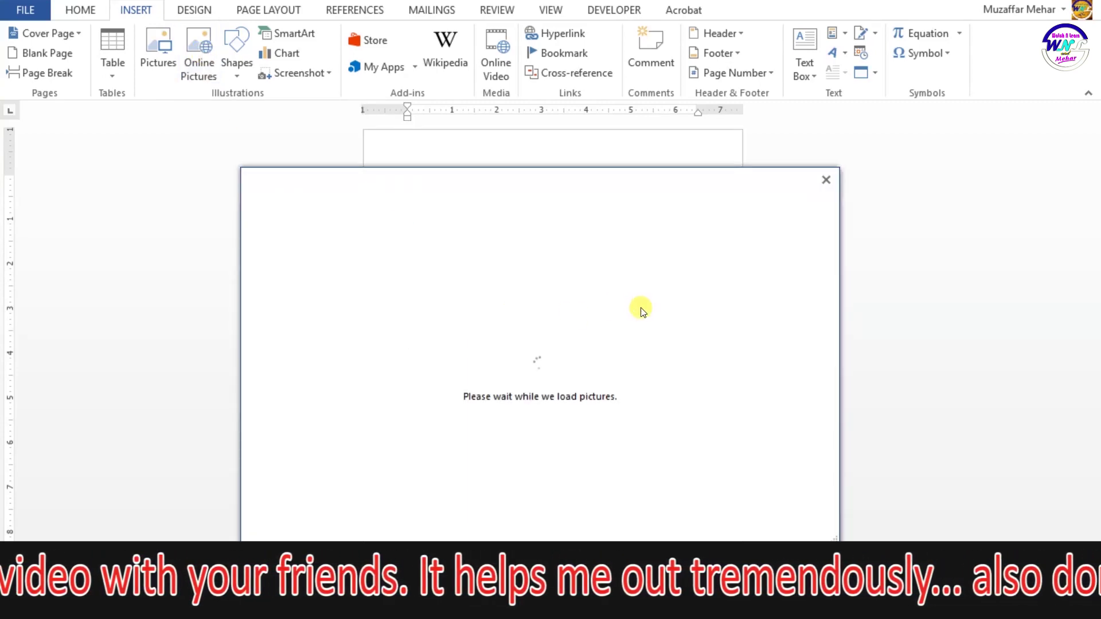
click(669, 267)
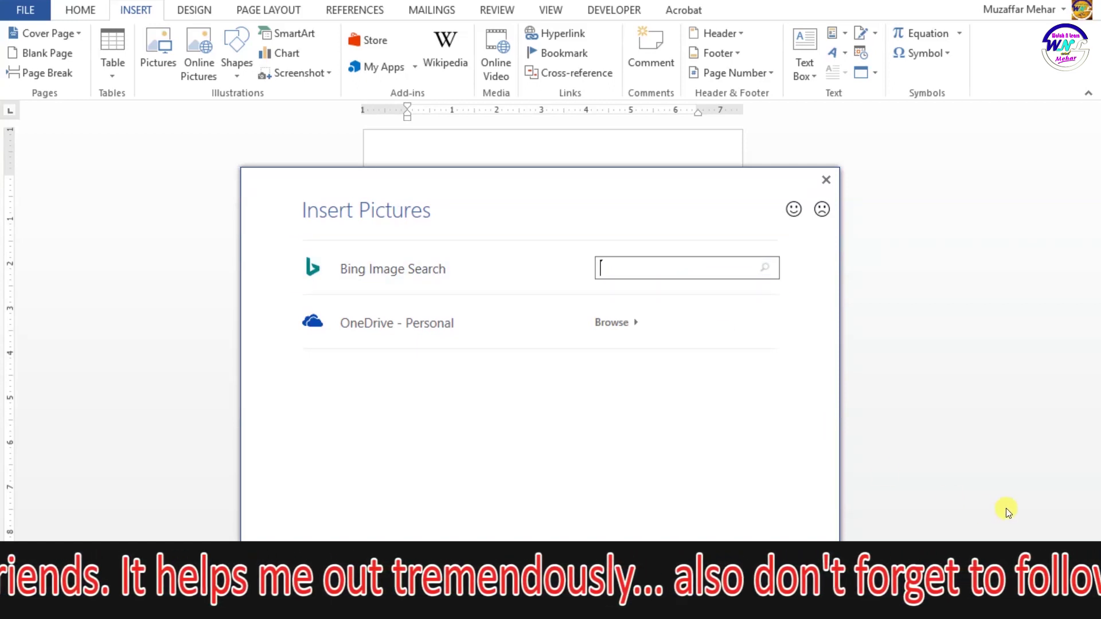
text(para)
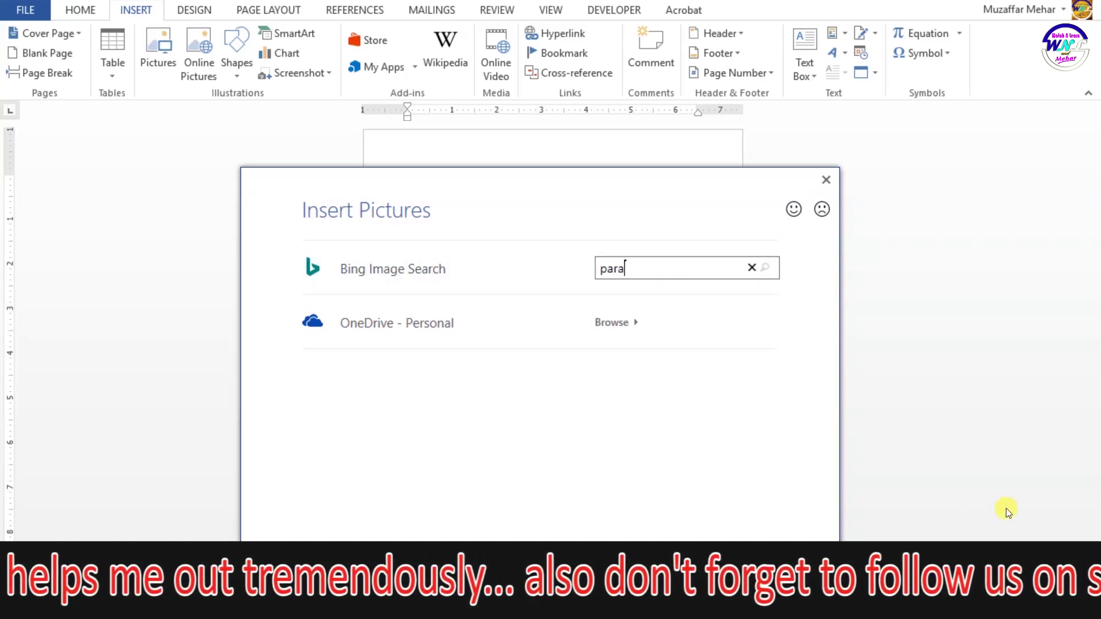
key(Return)
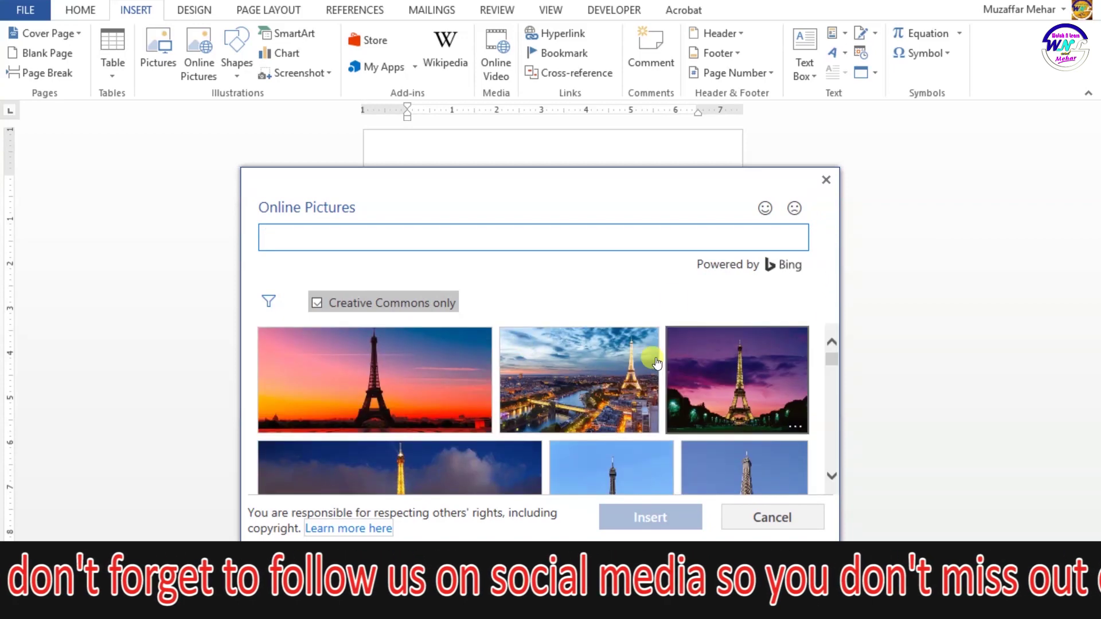
click(590, 395)
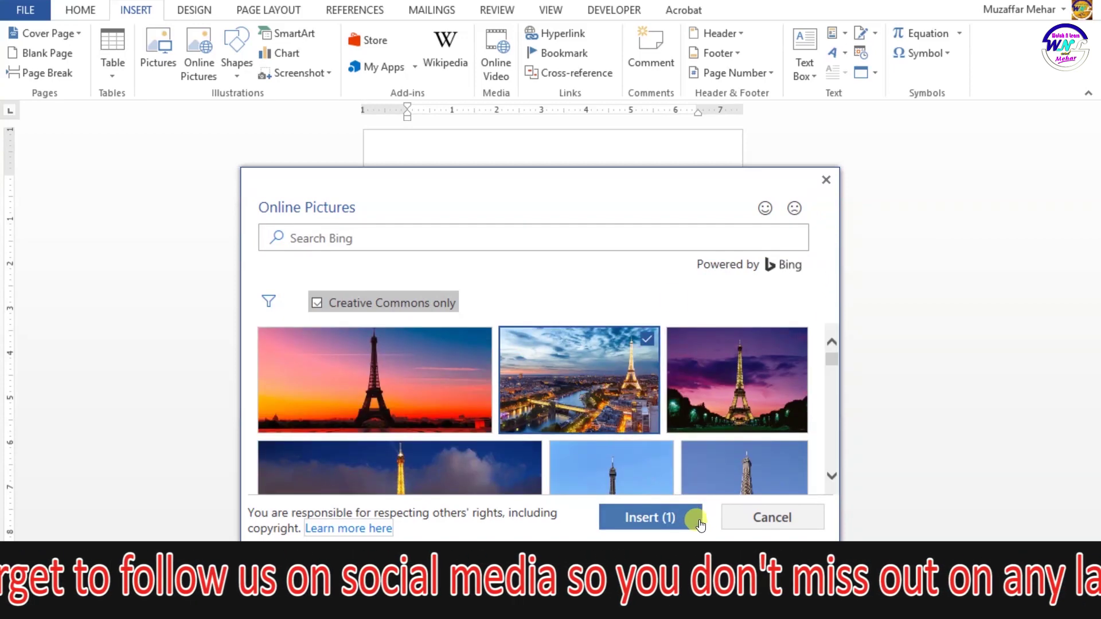
click(637, 526)
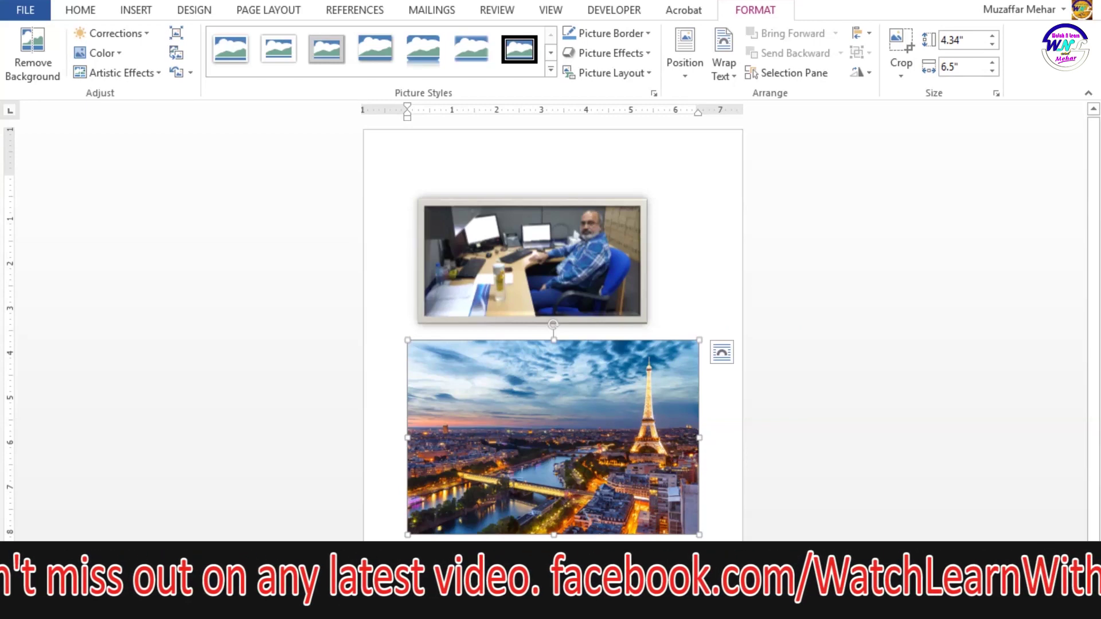
Step: Add blank lines above the pictures and draw a straight horizontal line there, nearly as wide as the text area
key(Return)
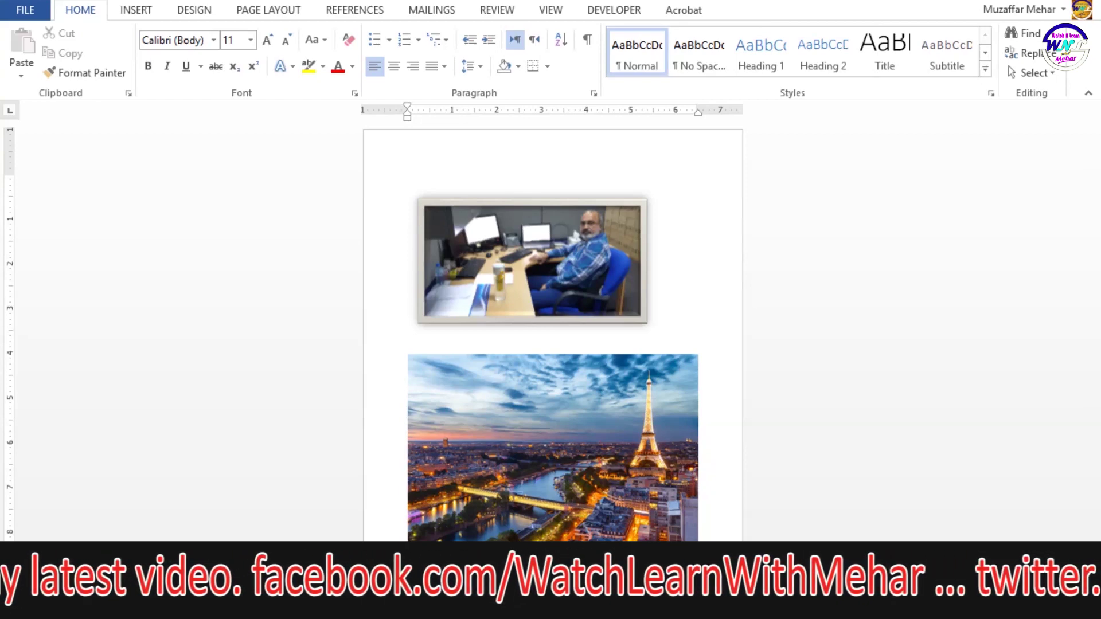
key(ctrl+Home)
key(Return)
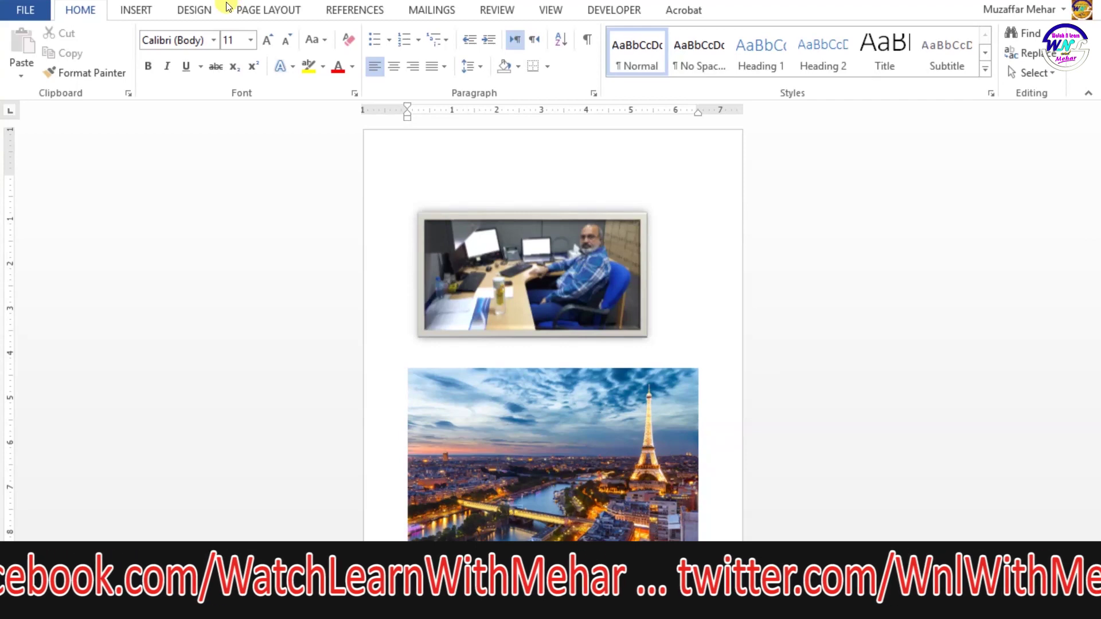
click(133, 8)
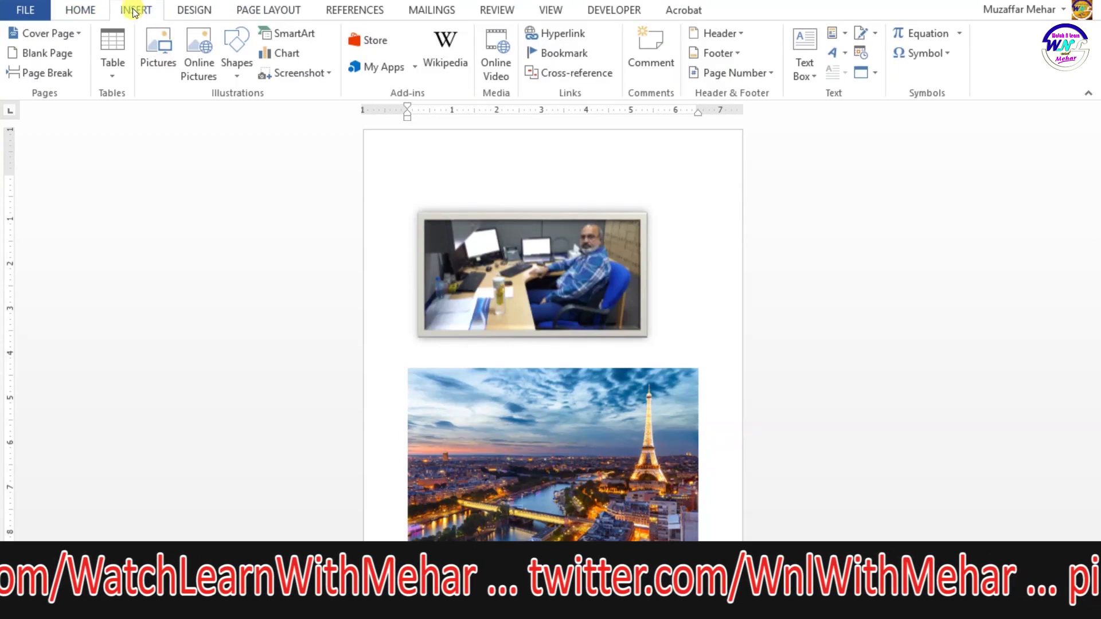
click(240, 74)
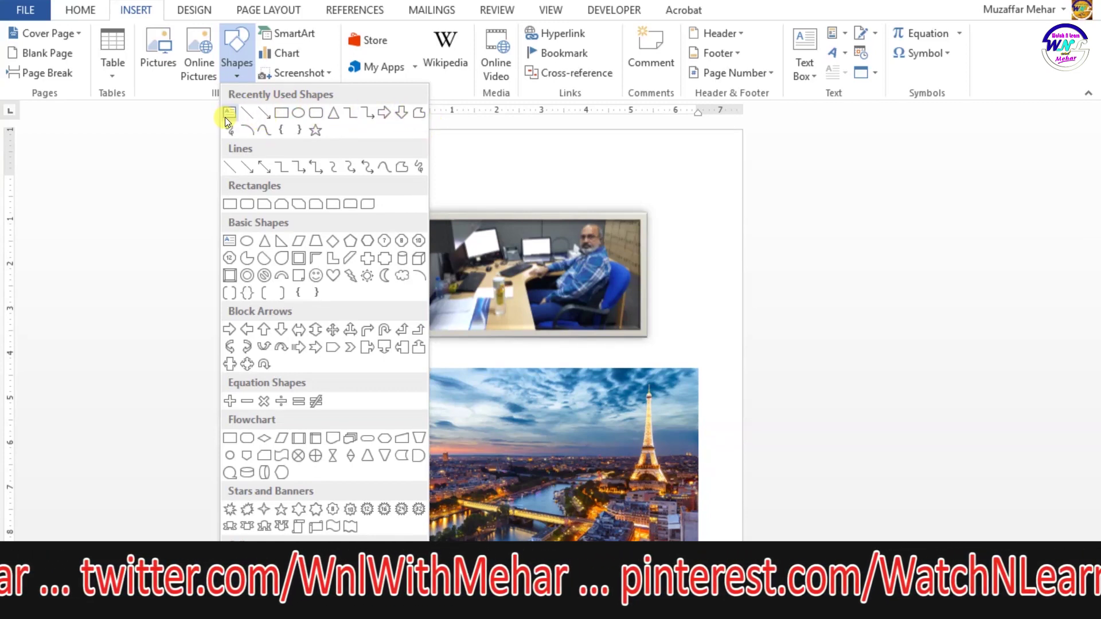
click(247, 116)
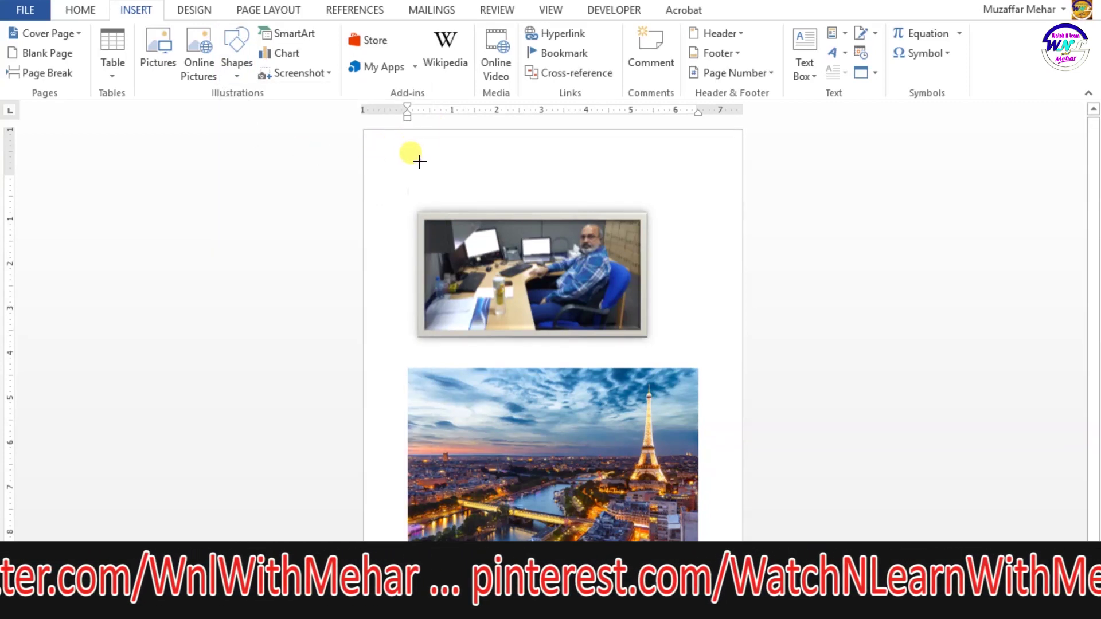
drag(478, 195, 691, 194)
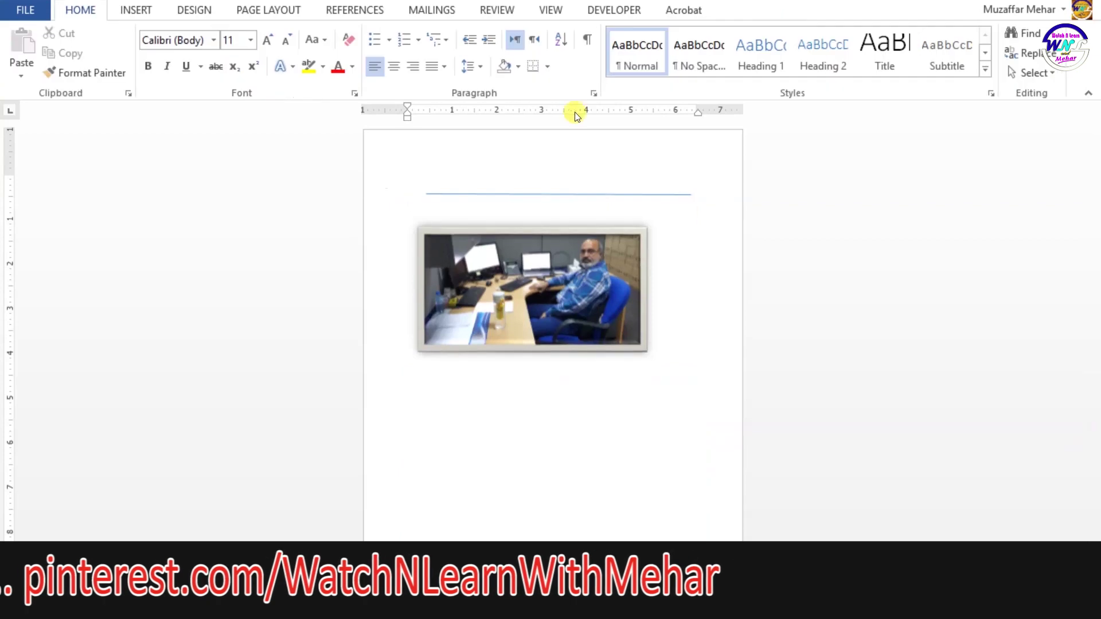
Step: Draw a straight arrow about 2.85 inches long, pointing right, between the horizontal line and the framed picture
click(136, 11)
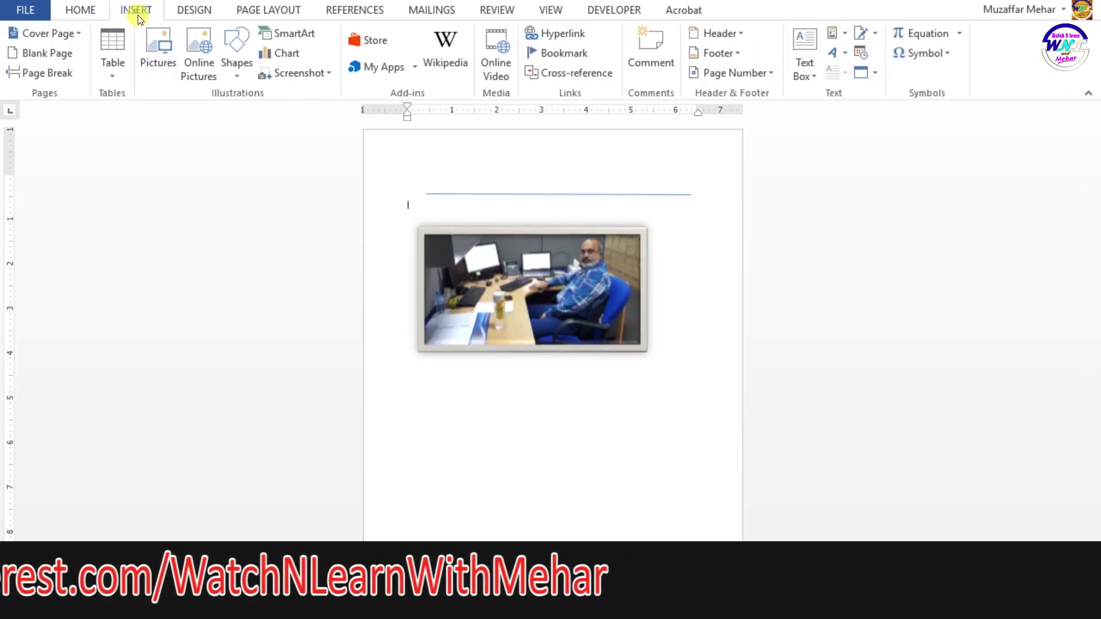
click(236, 78)
click(266, 114)
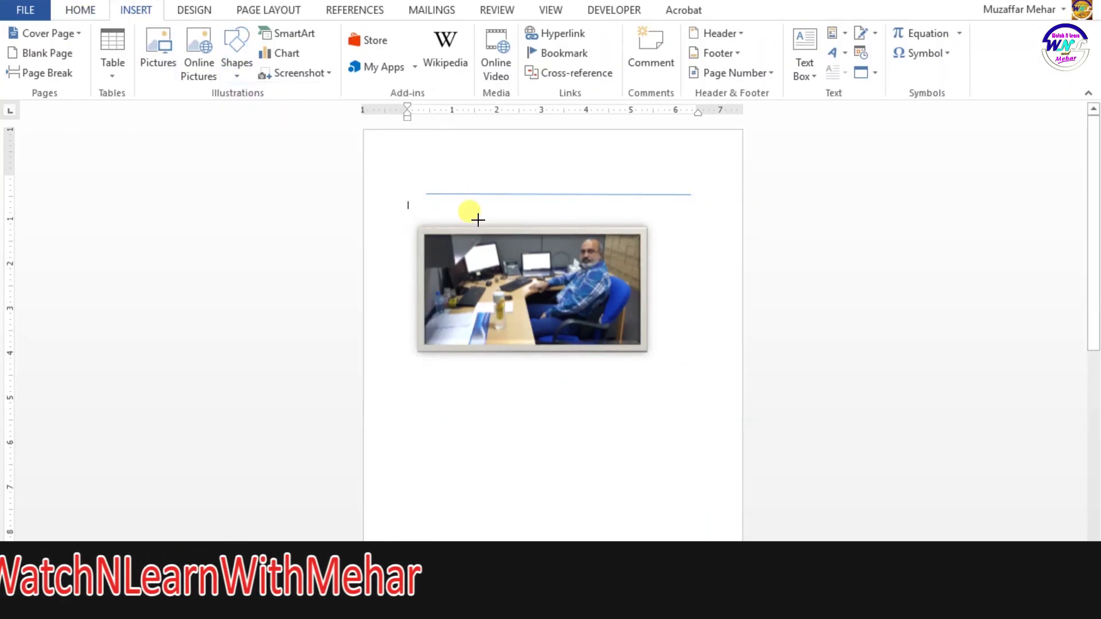
drag(606, 211, 607, 211)
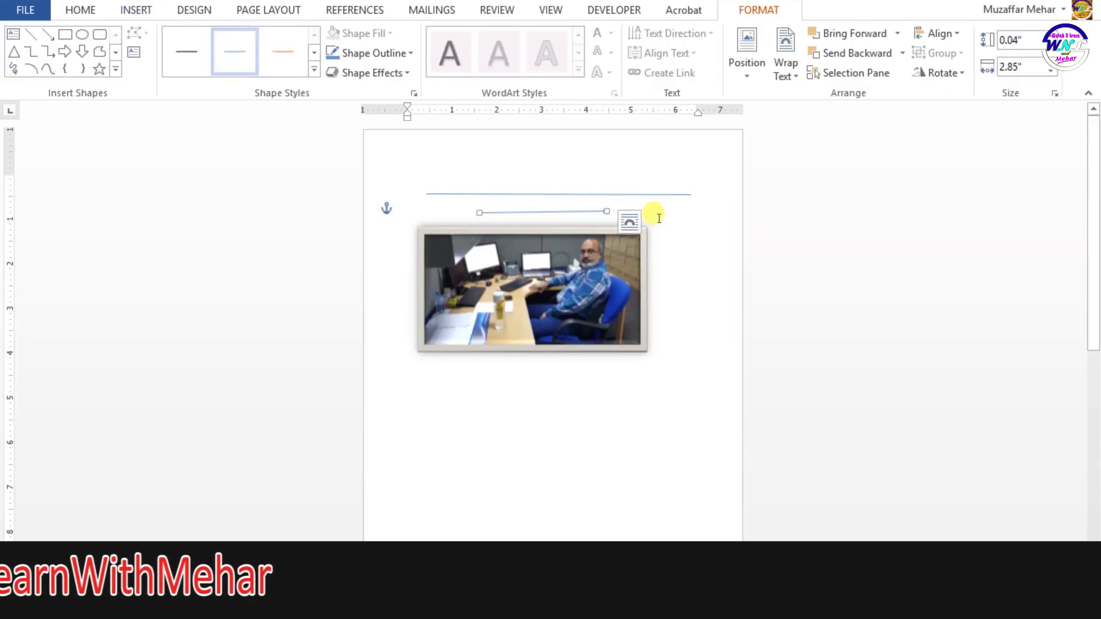
Step: Draw a horizontal line shape about 4.19 inches long from right to left below the framed picture
click(519, 344)
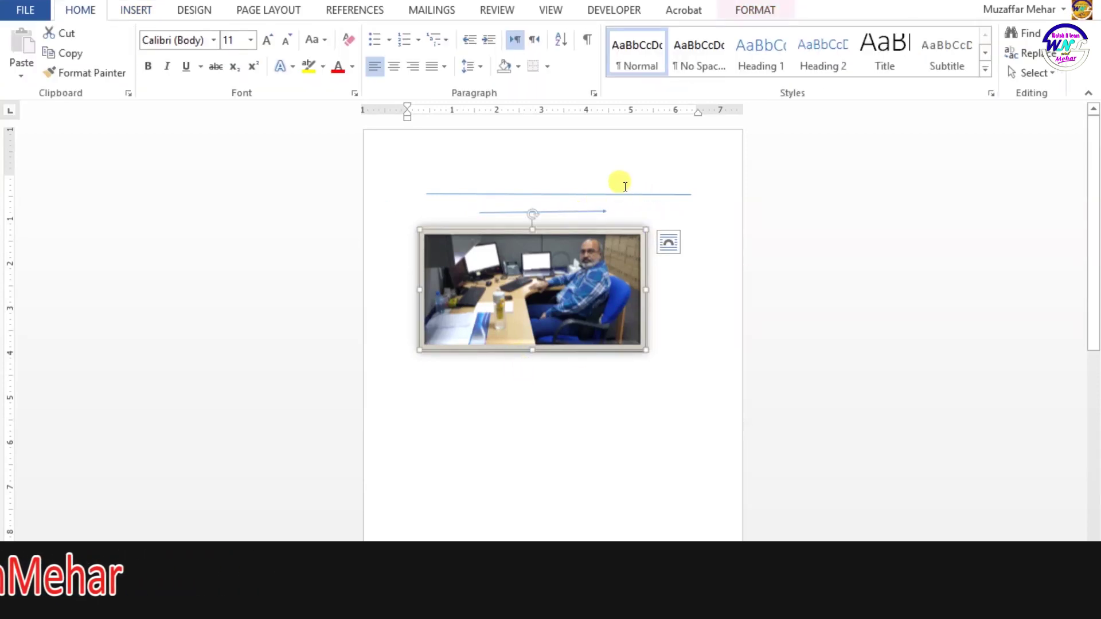
click(135, 9)
click(237, 72)
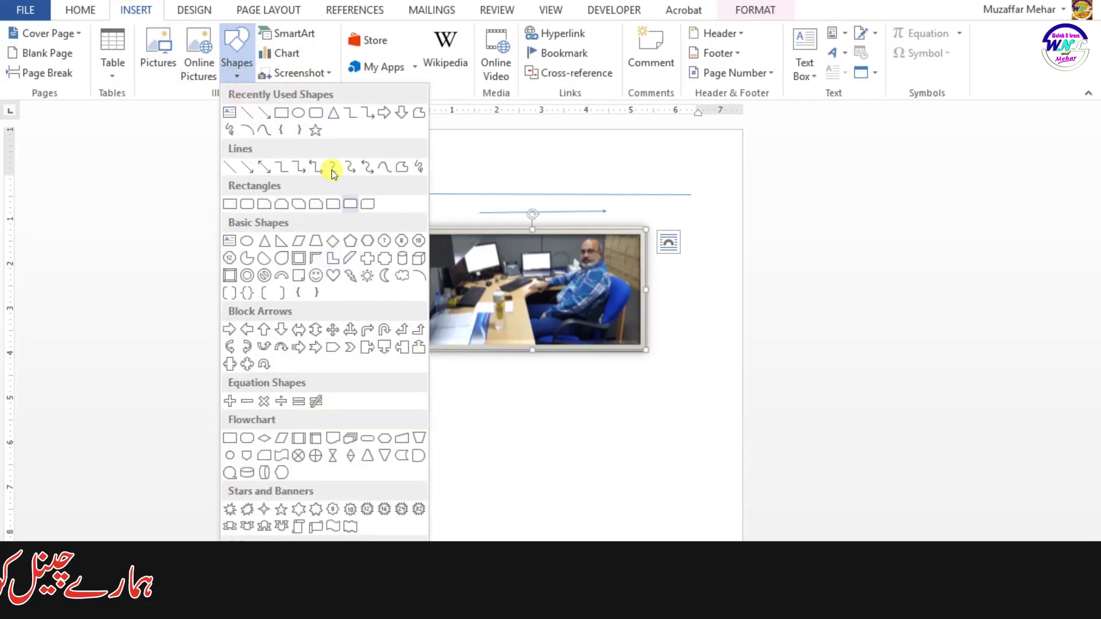
click(278, 113)
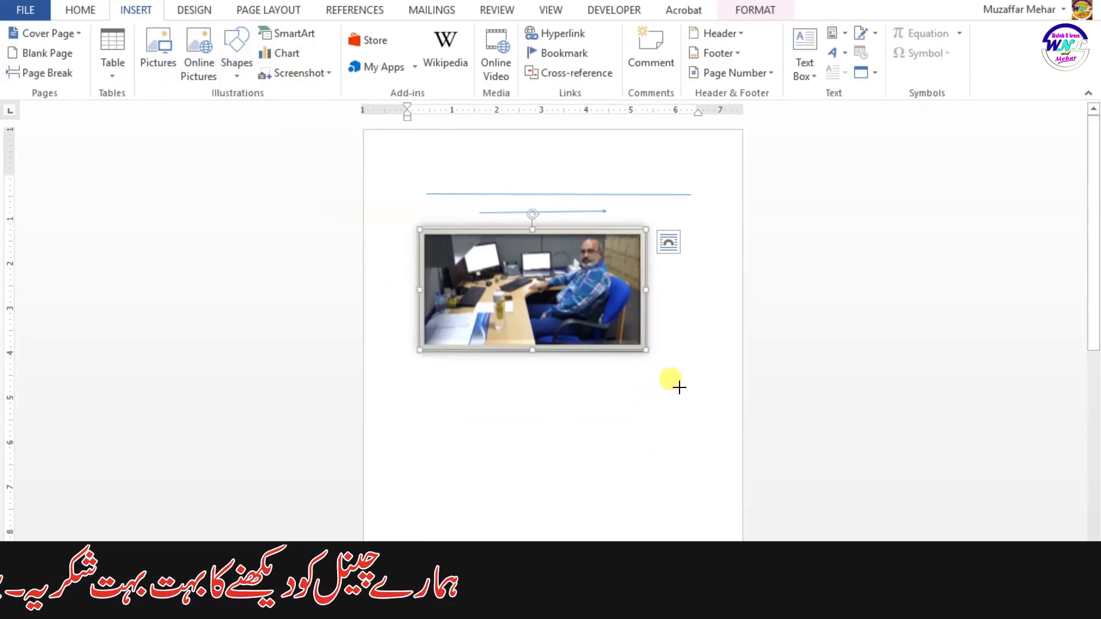
drag(680, 388, 494, 389)
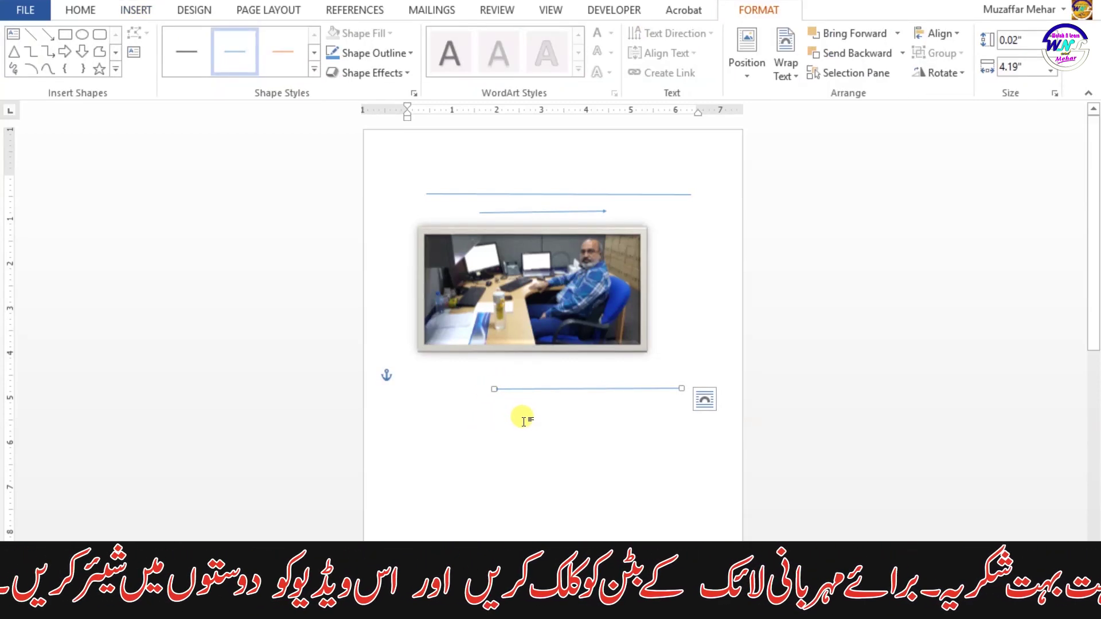
Step: Move the long left-pointing arrow below the framed picture slightly further left and deselect it
ctrl+scroll(523, 421, up, 10)
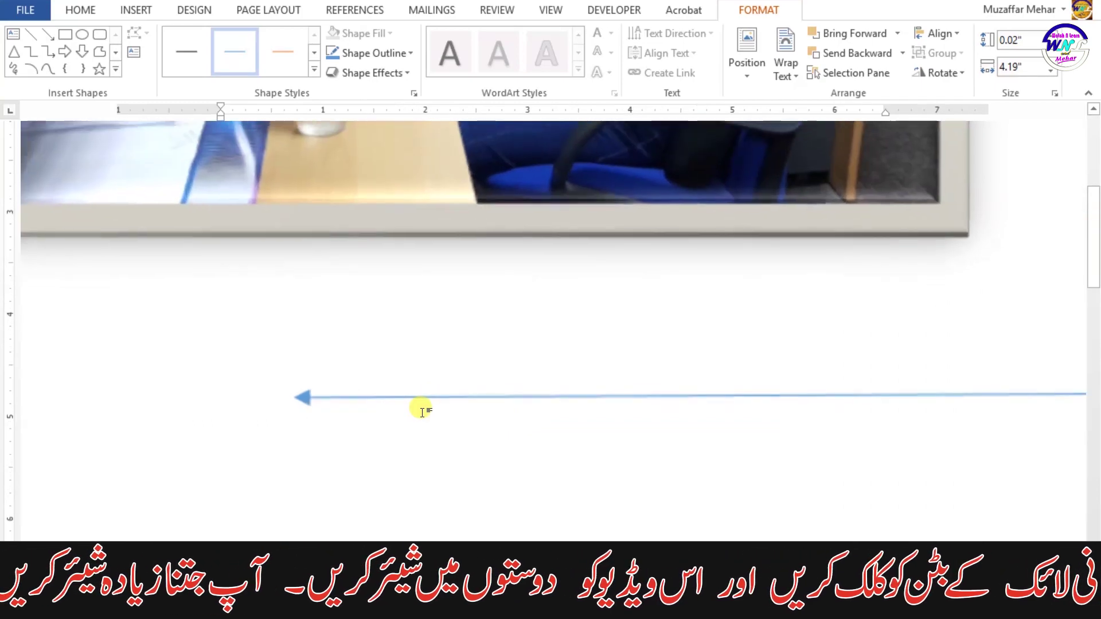
ctrl+scroll(423, 412, up, 5)
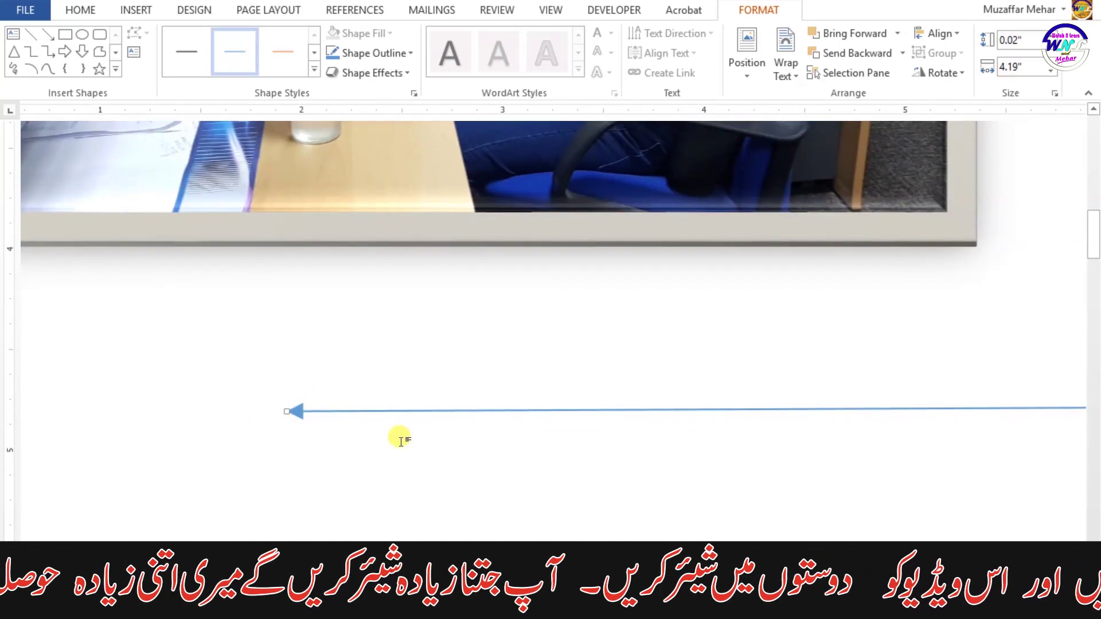
scroll(753, 399, down, 3)
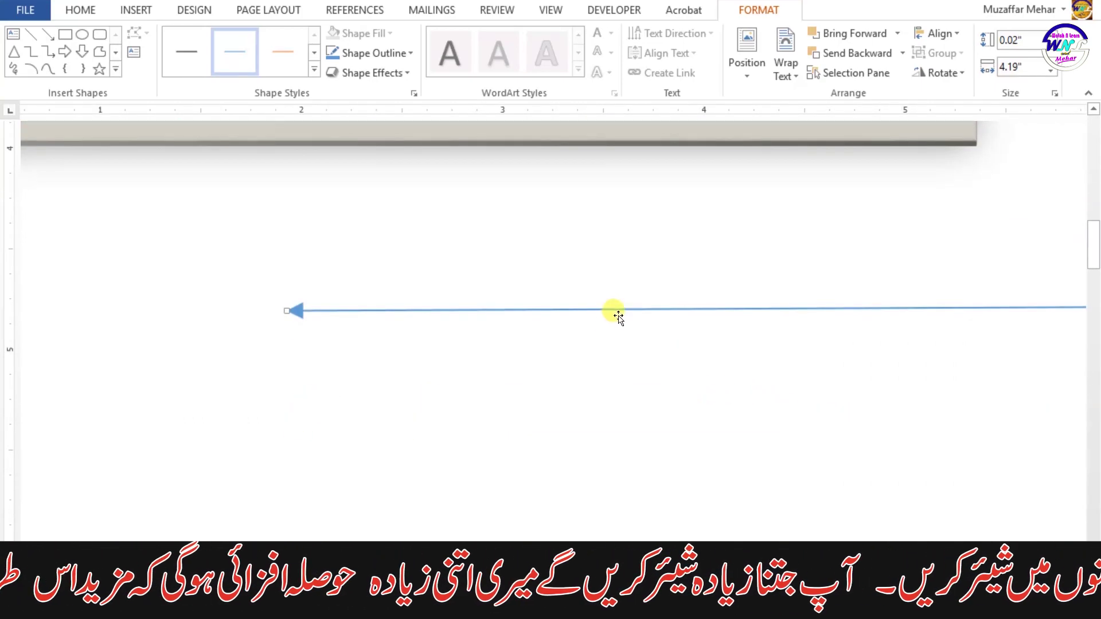
drag(620, 311, 498, 324)
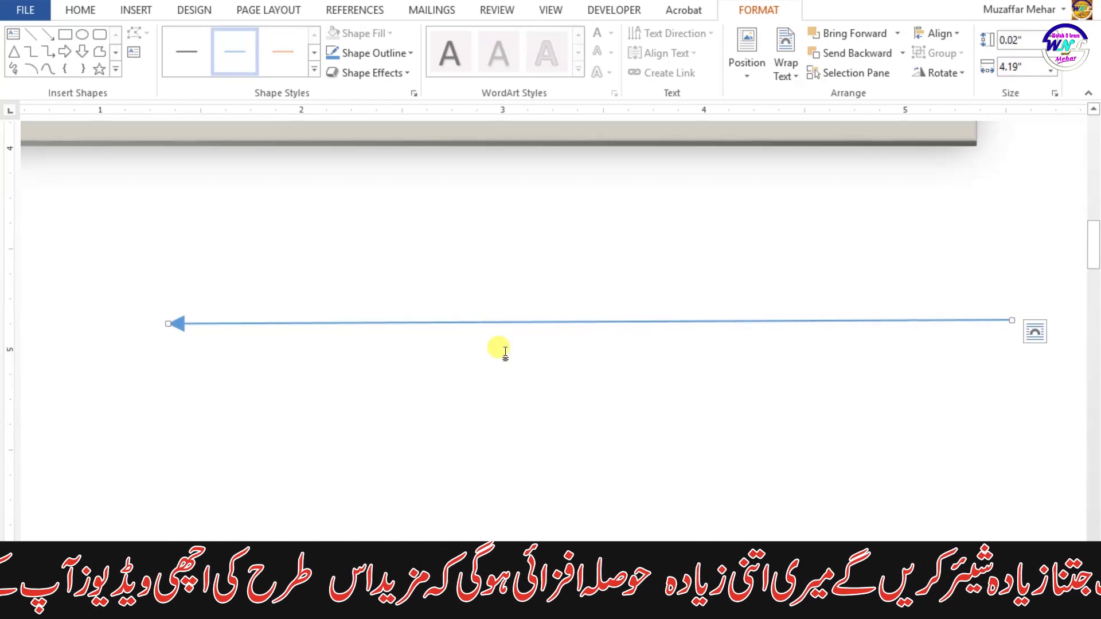
click(505, 384)
Step: Draw a nearly vertical arrow about 0.85 inches tall, pointing up and crossing the long horizontal arrow near its head
click(148, 16)
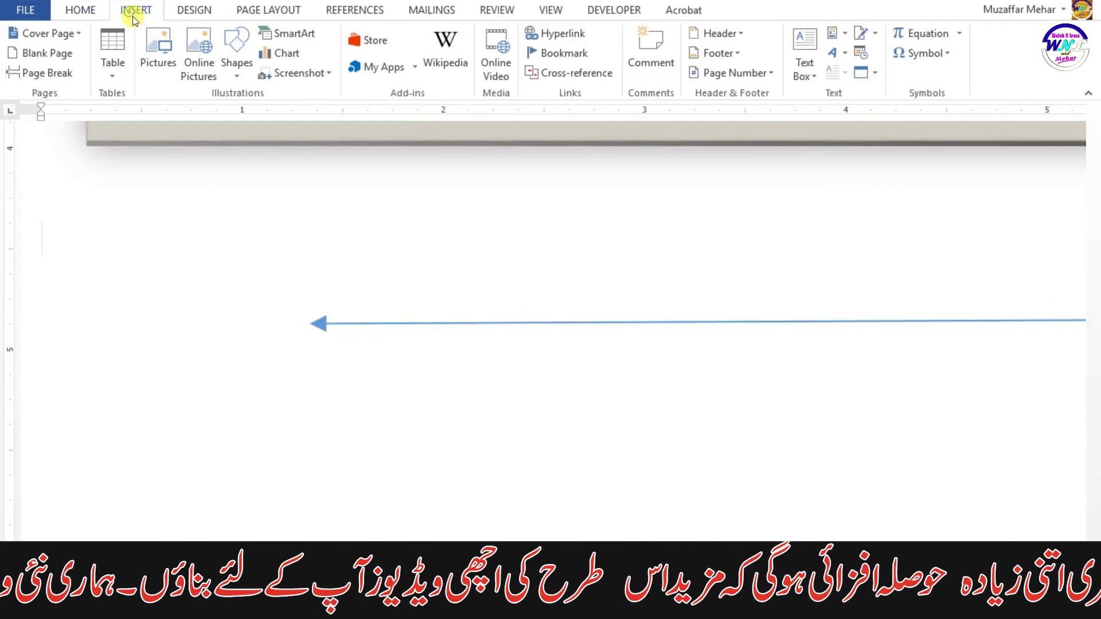
click(238, 71)
click(264, 116)
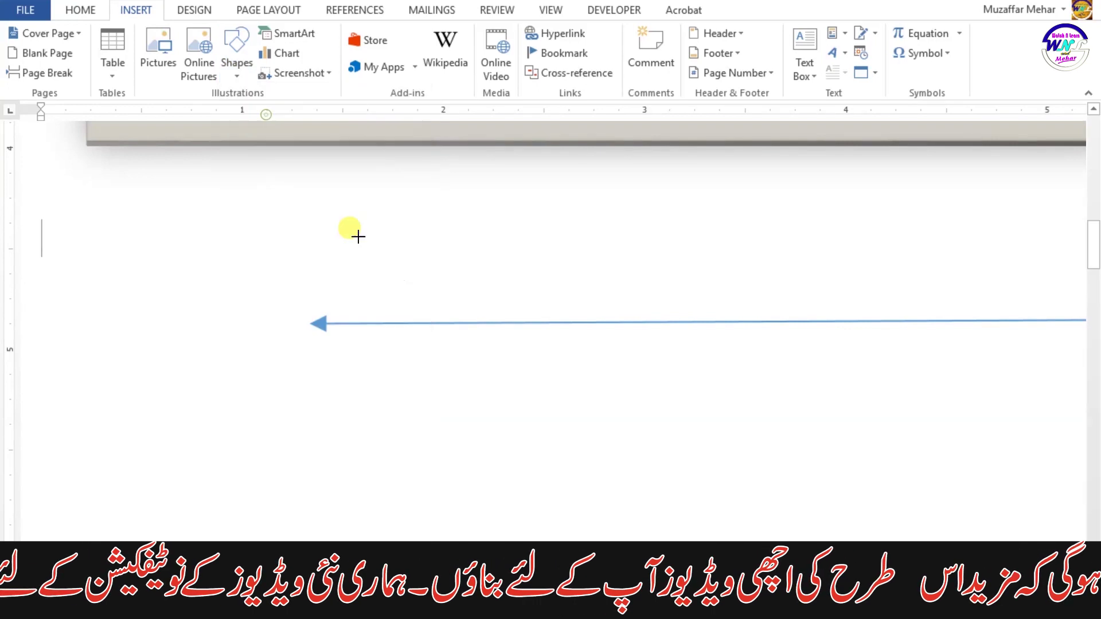
drag(523, 362, 528, 279)
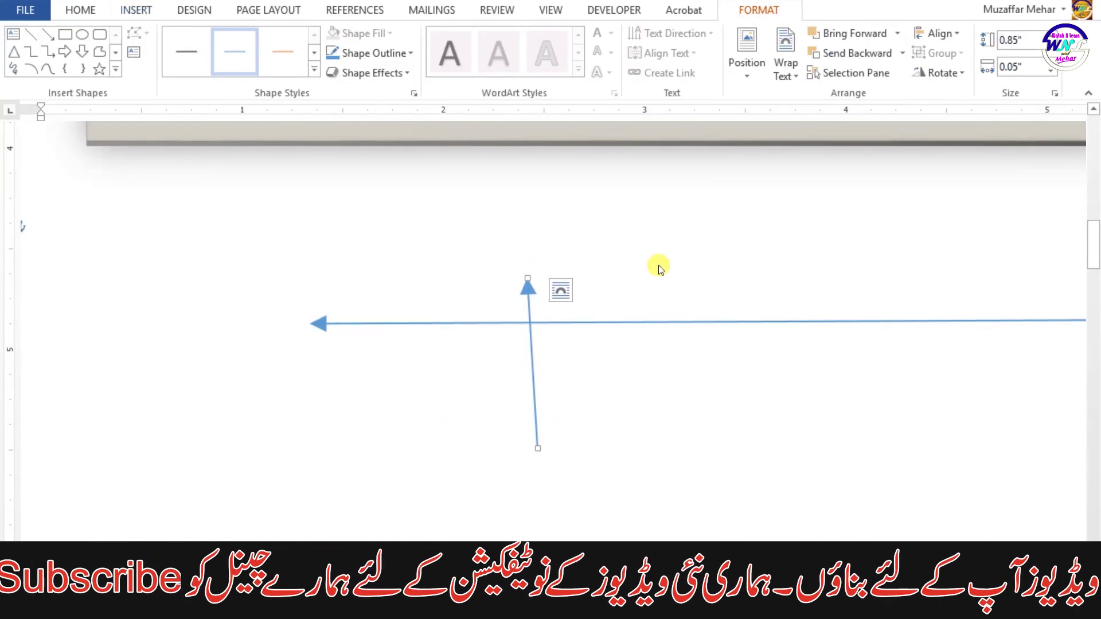
Step: Draw a slanted arrow pointing down and to the right across the horizontal arrow, to the right of the upward arrow
click(130, 10)
click(229, 67)
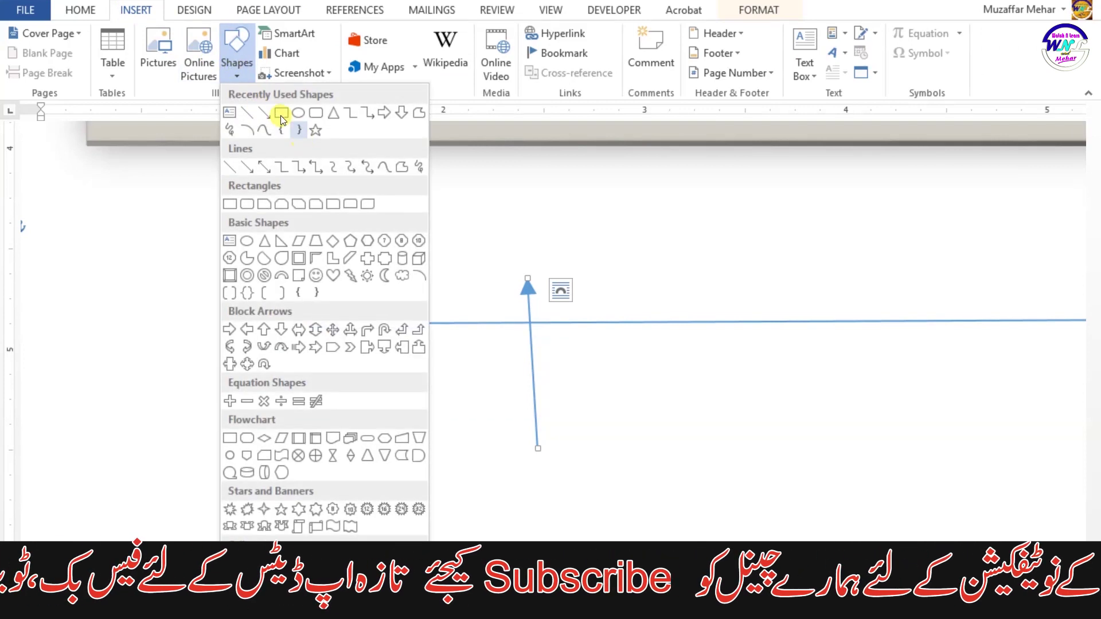
click(266, 117)
drag(736, 411, 738, 412)
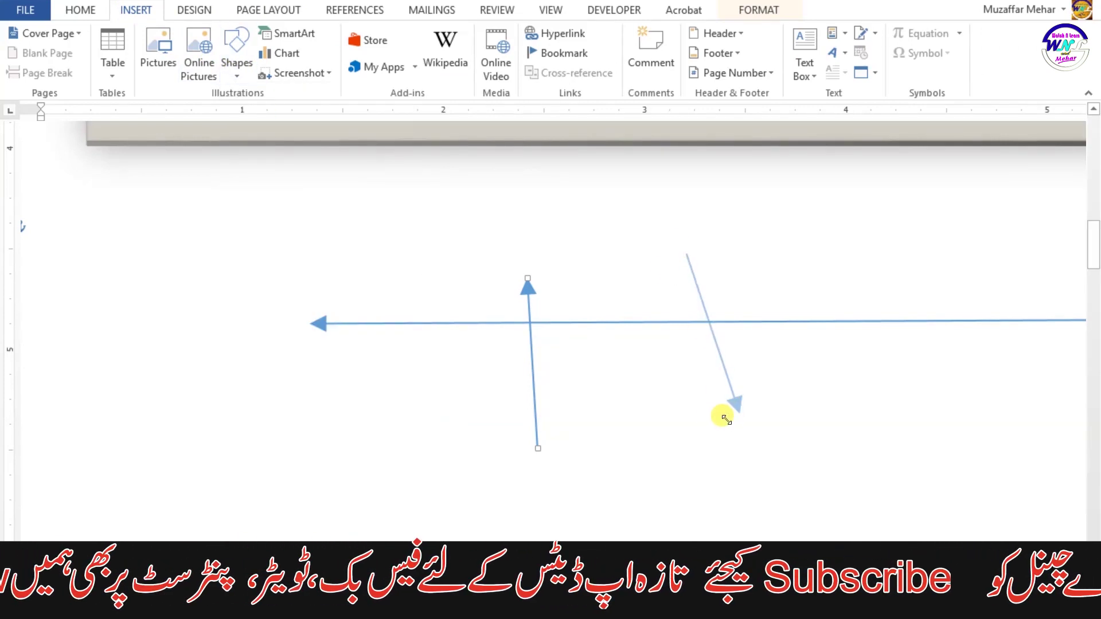
click(407, 216)
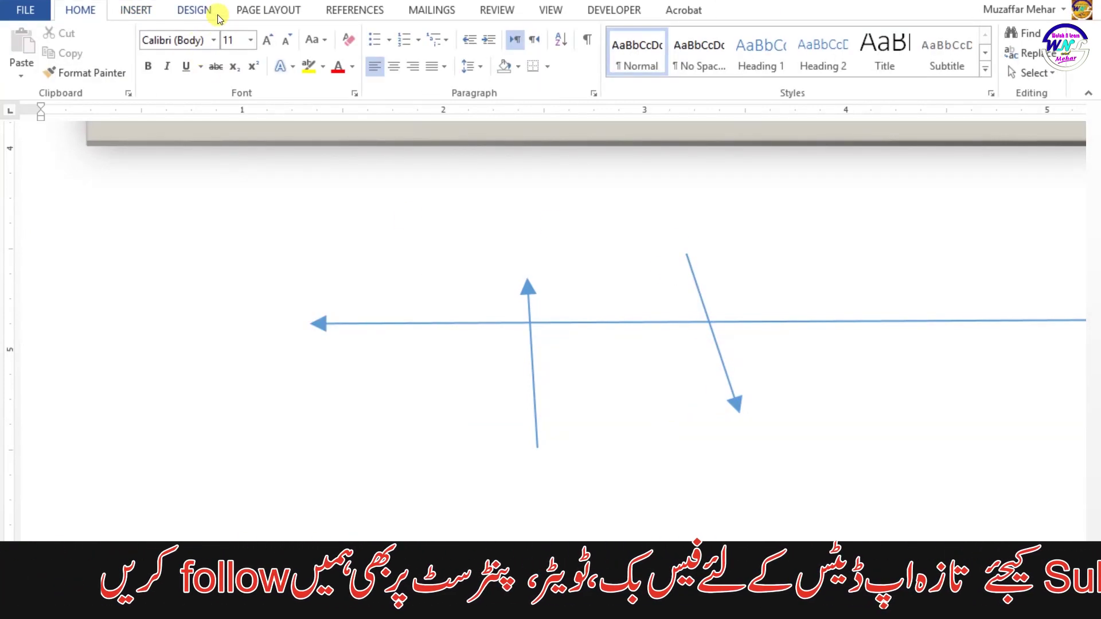
Step: Draw a rectangle about 0.35 inches high and 1.06 inches wide above the head of the horizontal arrow
click(136, 10)
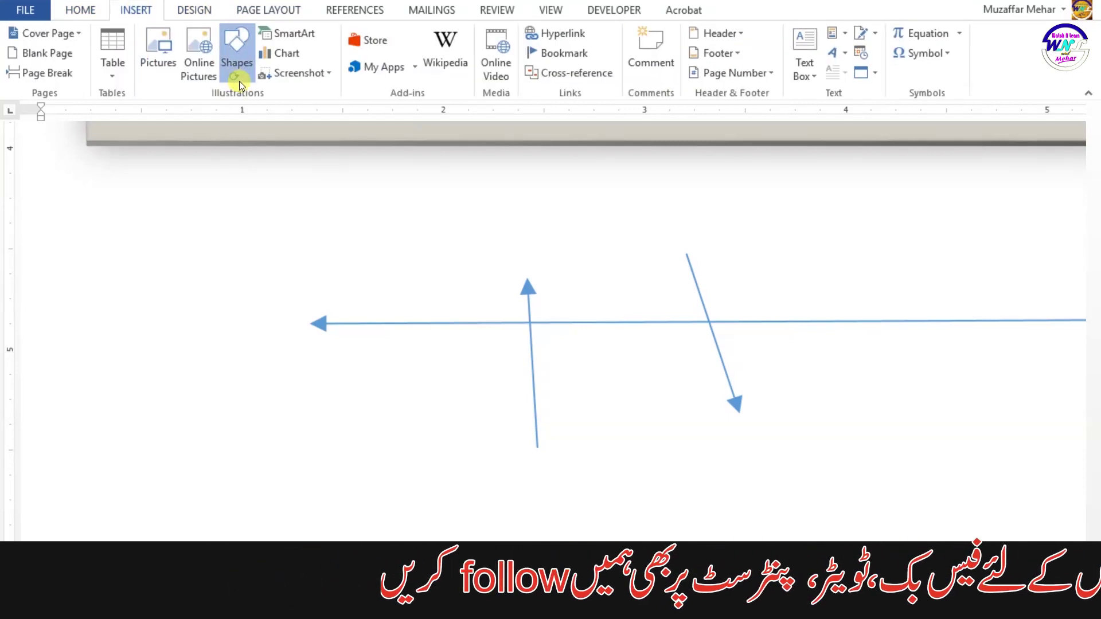
click(237, 76)
click(285, 117)
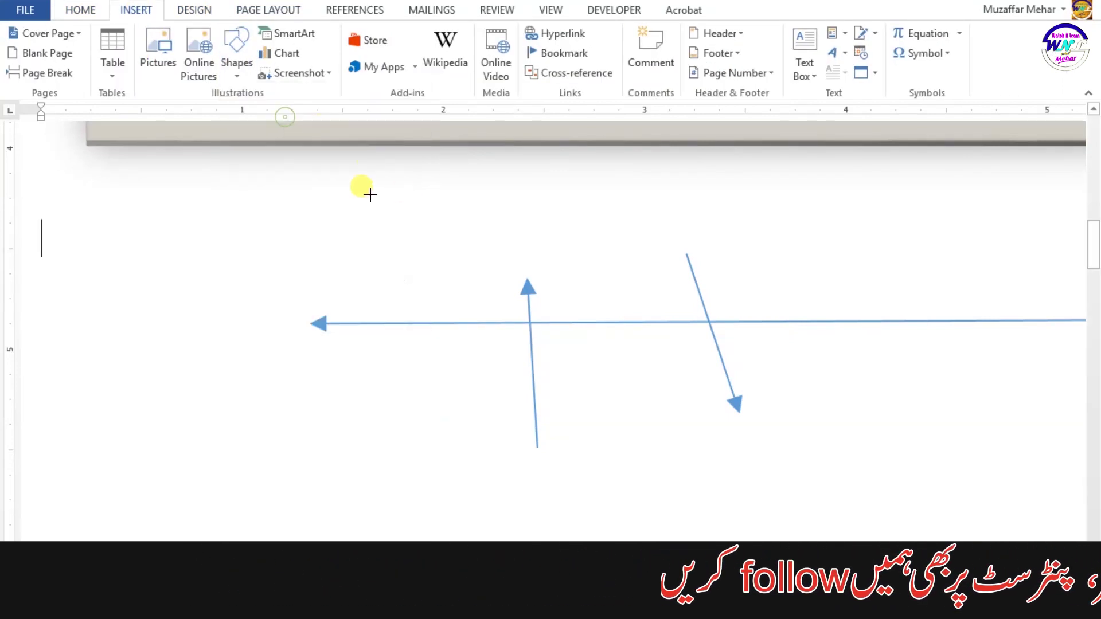
drag(315, 184, 528, 254)
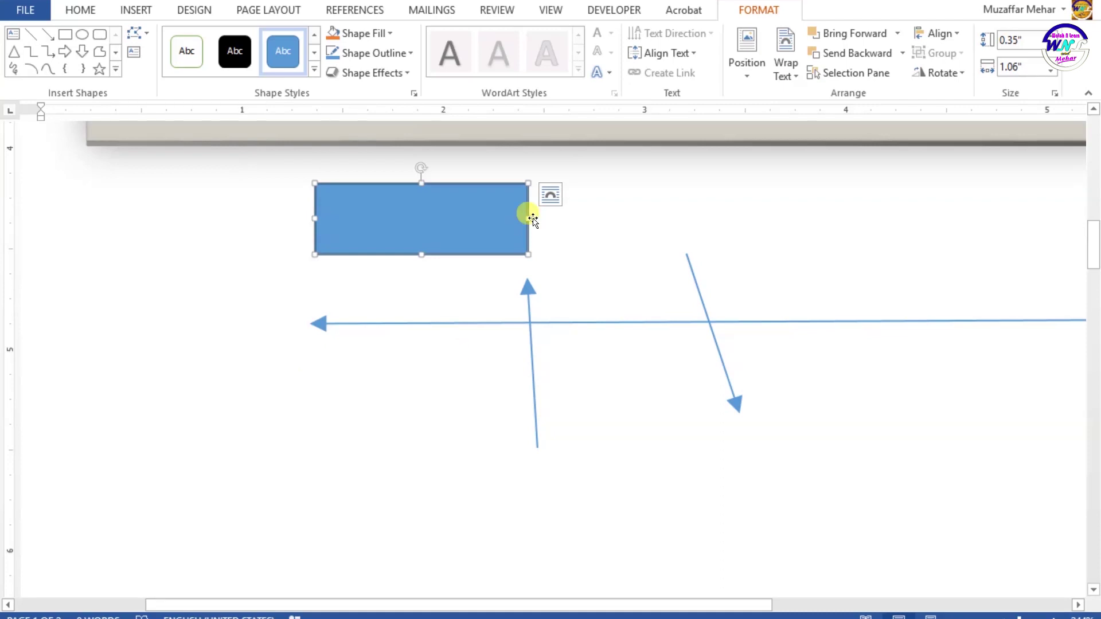
Step: Draw a square with the Rectangle shape below the horizontal arrow's head, left of the upward arrow
click(147, 10)
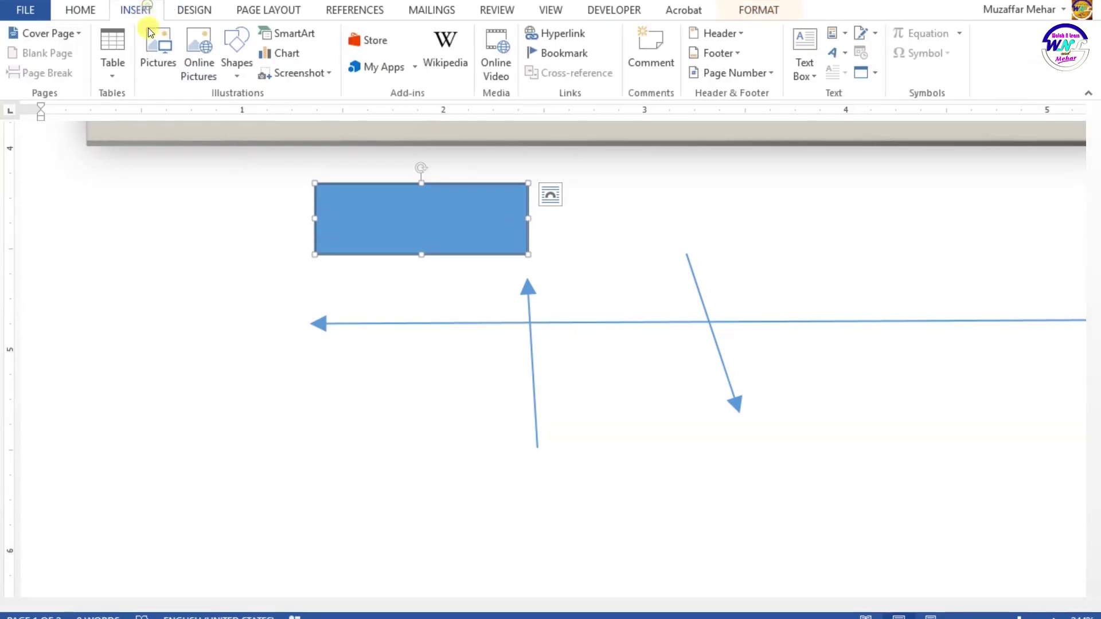
click(230, 78)
click(284, 118)
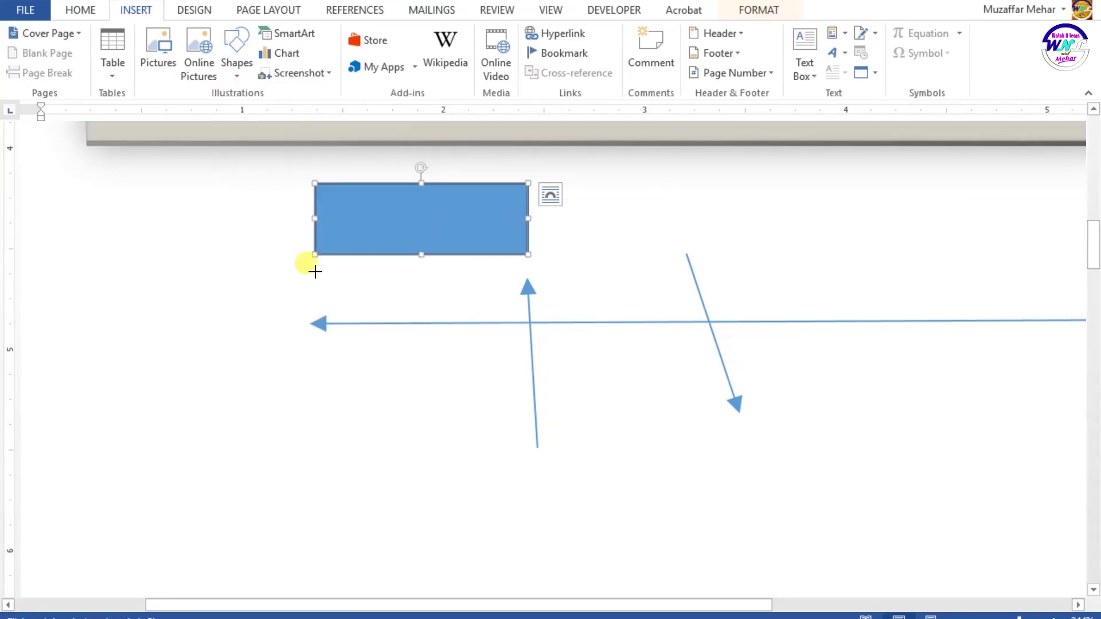
drag(284, 388, 454, 550)
click(526, 436)
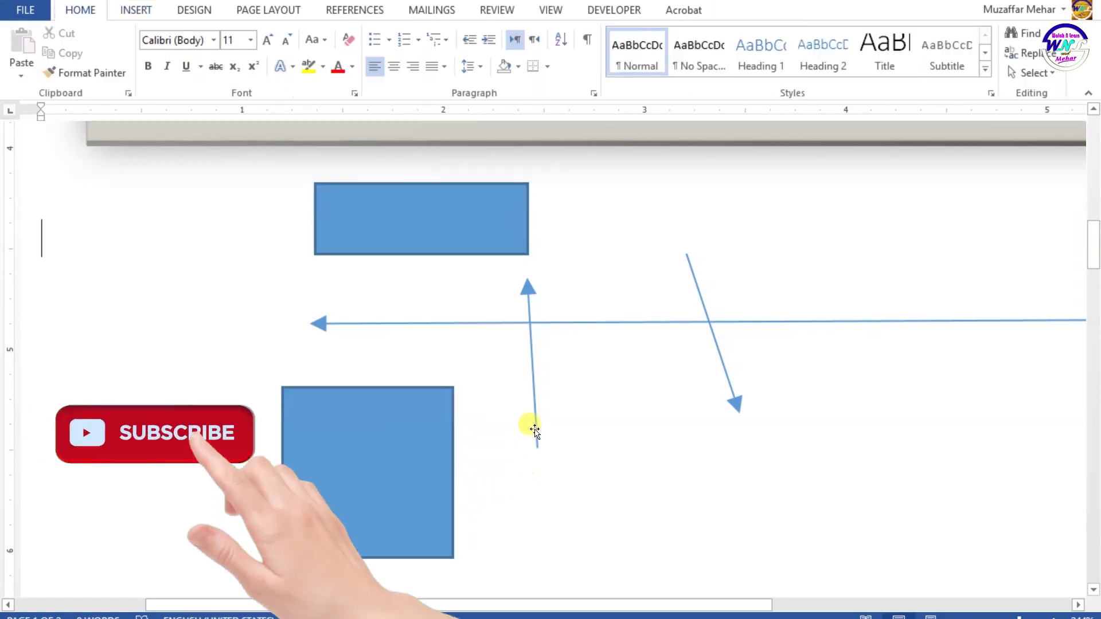
Step: Draw a wide oval about 0.62 inches high and 1.79 inches wide below the horizontal arrow, over the slanted arrow's tip
click(136, 10)
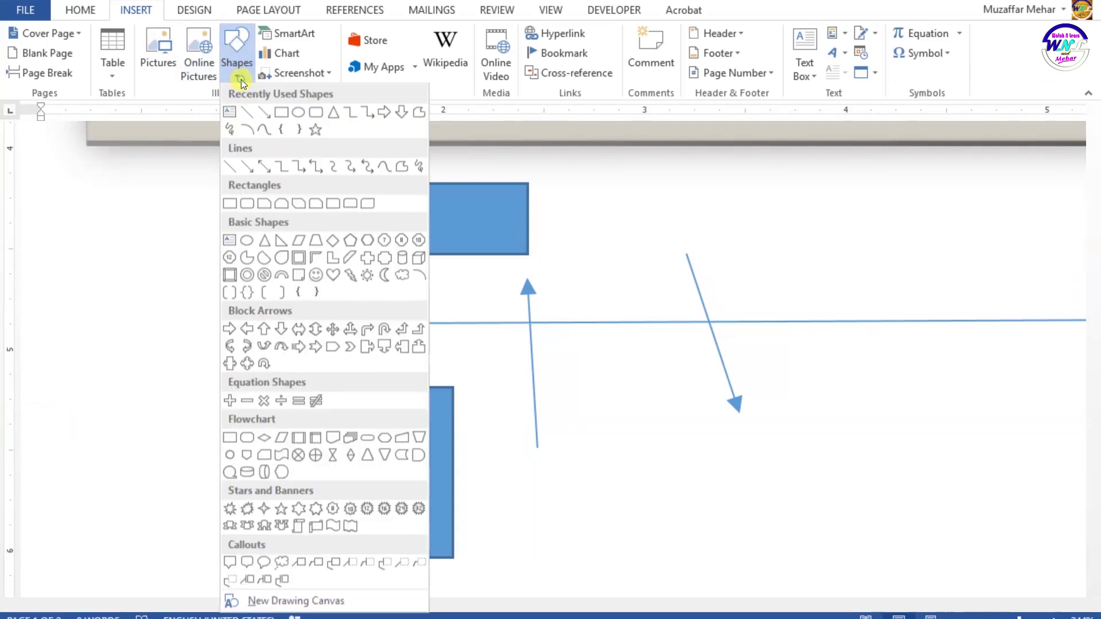
click(241, 79)
click(298, 119)
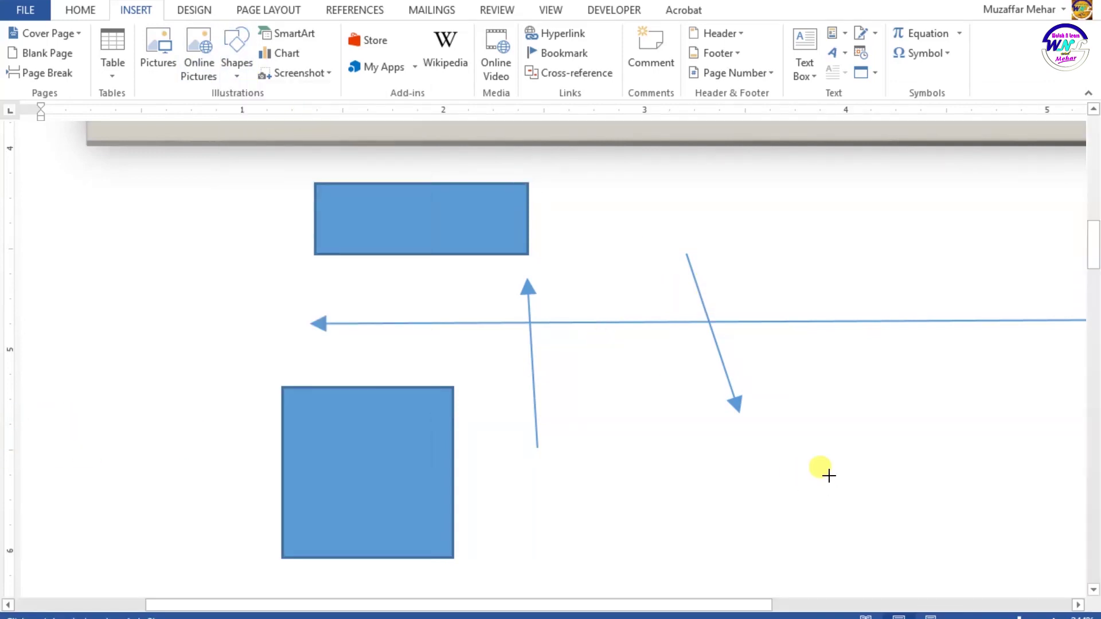
drag(645, 388, 1007, 513)
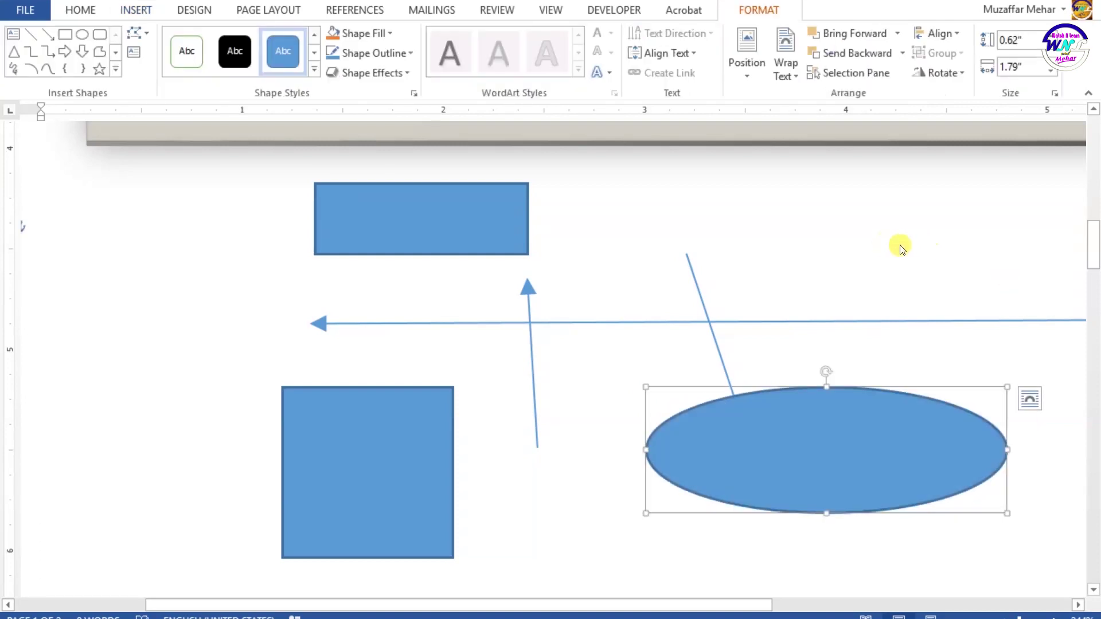
Step: Draw a circle about 0.8 inches across with the Oval shape, above the wide oval and overlapping the horizontal arrow
click(148, 8)
click(234, 72)
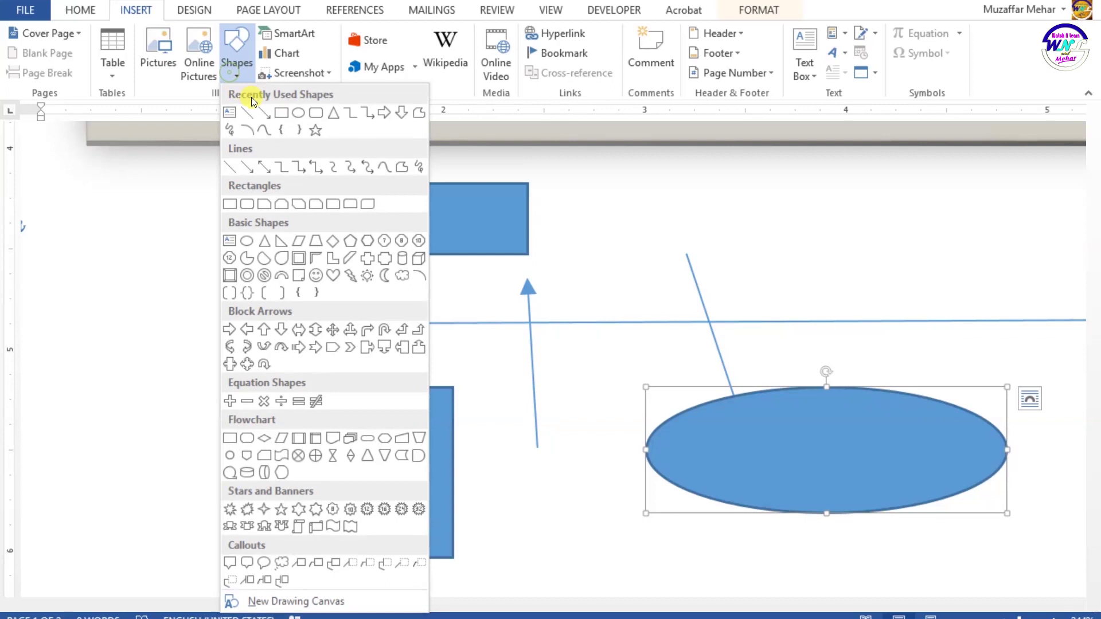
click(298, 114)
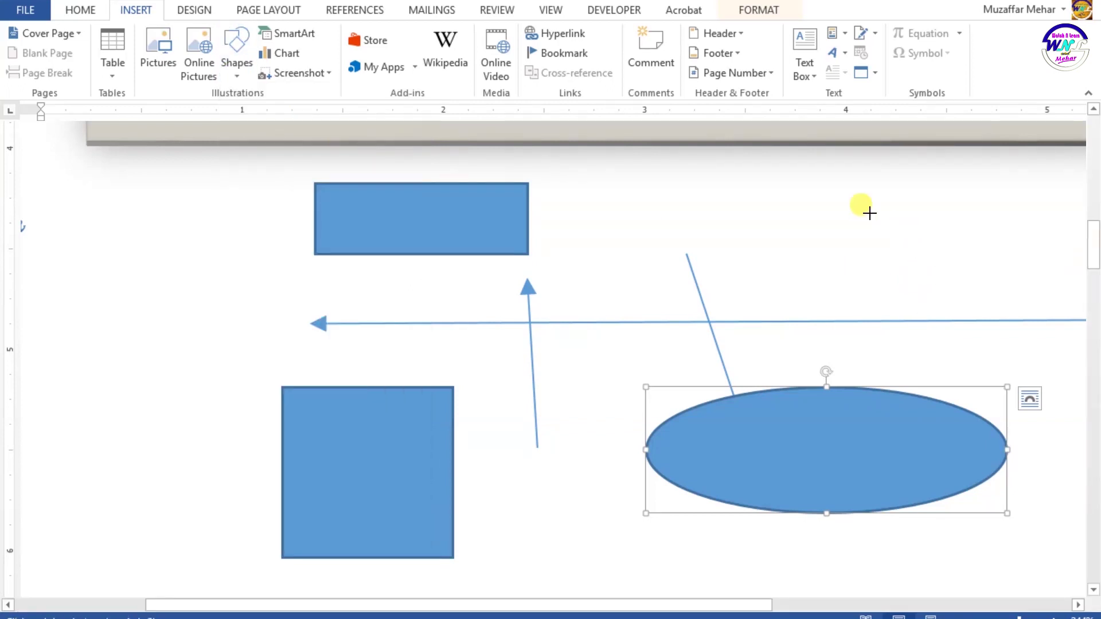
drag(757, 190, 910, 307)
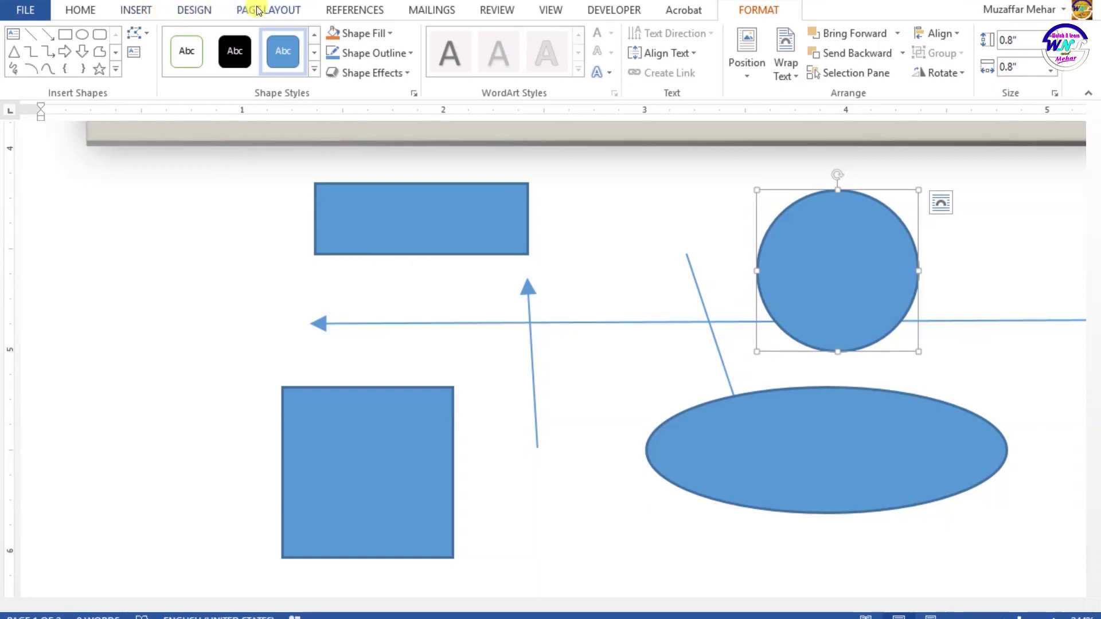
click(553, 508)
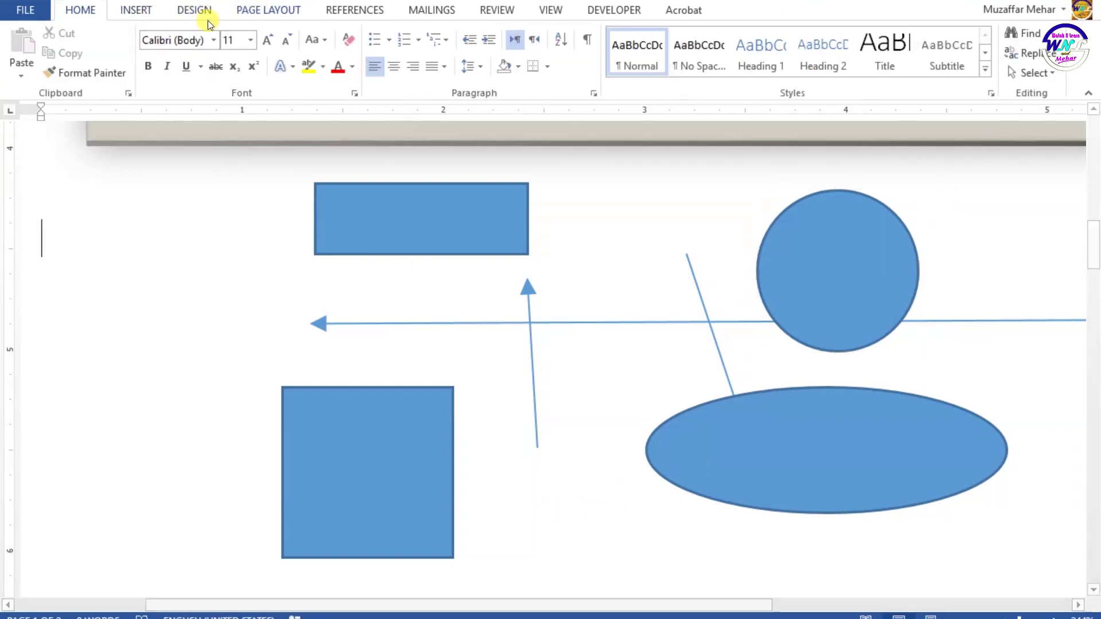
Step: Draw an elbow arrow connector about 1.21 by 0.88 inches between the square and the oval, and adjust its bend slightly
click(143, 11)
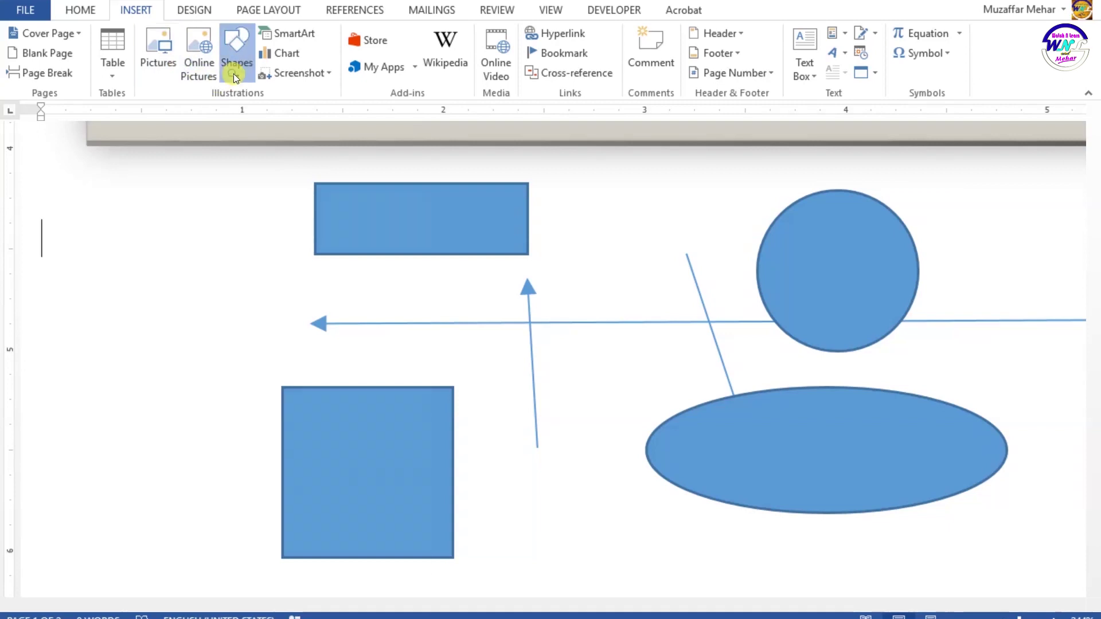
click(236, 55)
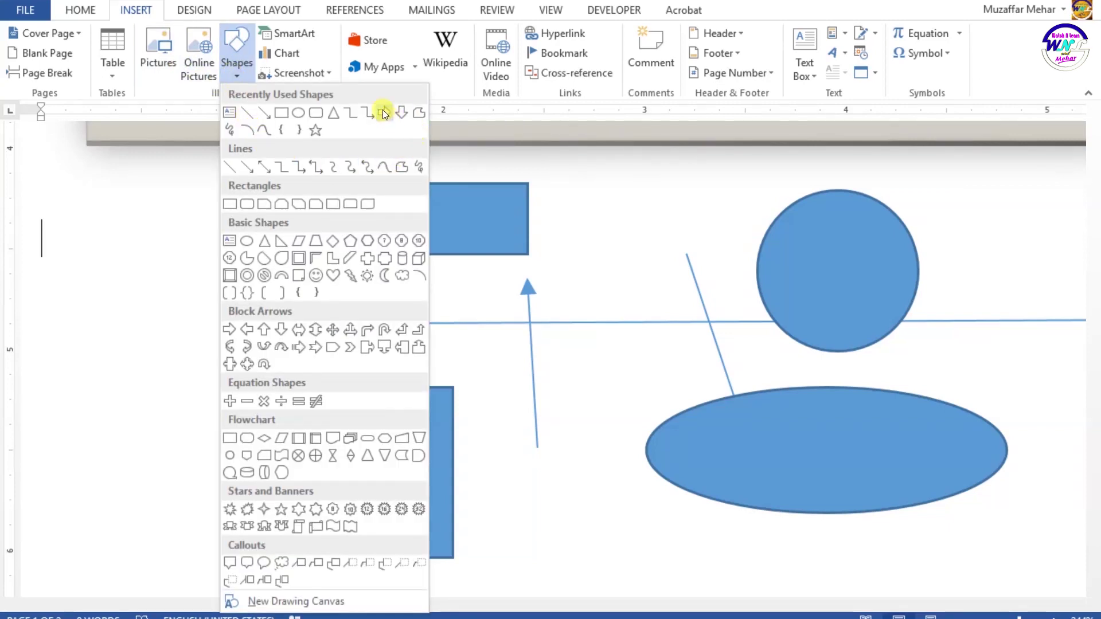
click(362, 115)
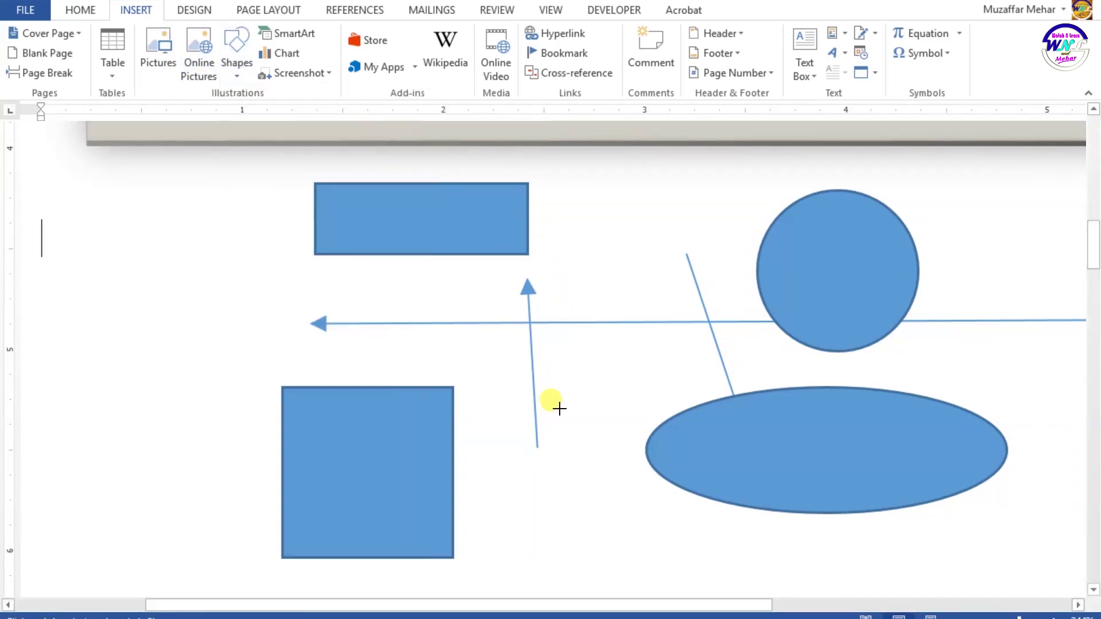
mouse_move(503, 472)
mouse_down()
mouse_move(514, 511)
mouse_move(553, 529)
mouse_move(811, 556)
mouse_move(784, 565)
mouse_move(742, 522)
mouse_move(680, 409)
mouse_up()
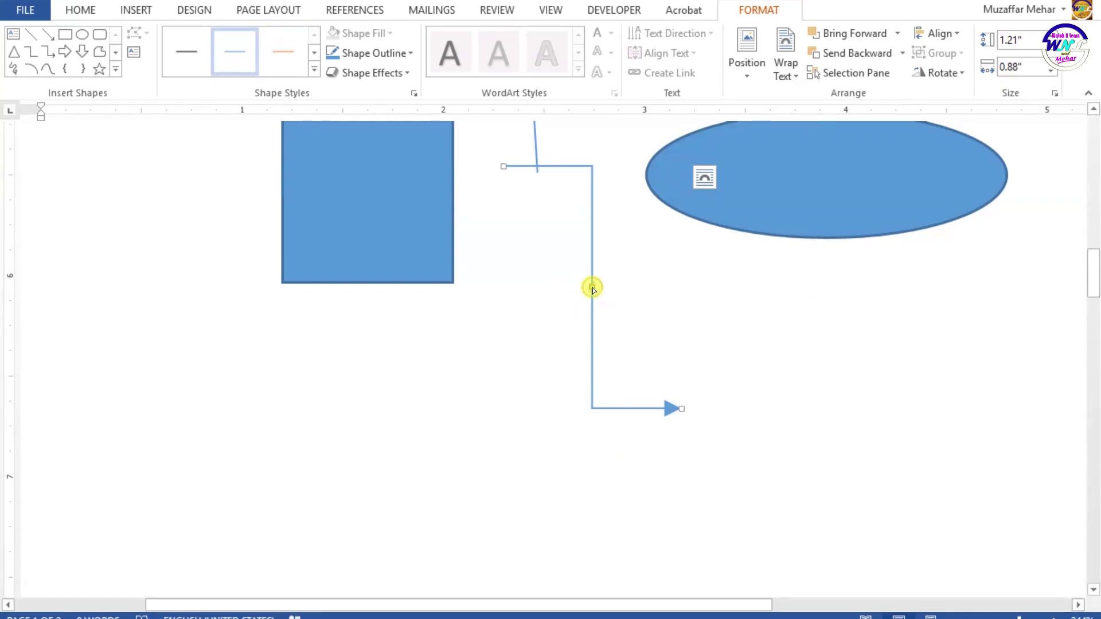
drag(593, 287, 595, 312)
click(372, 312)
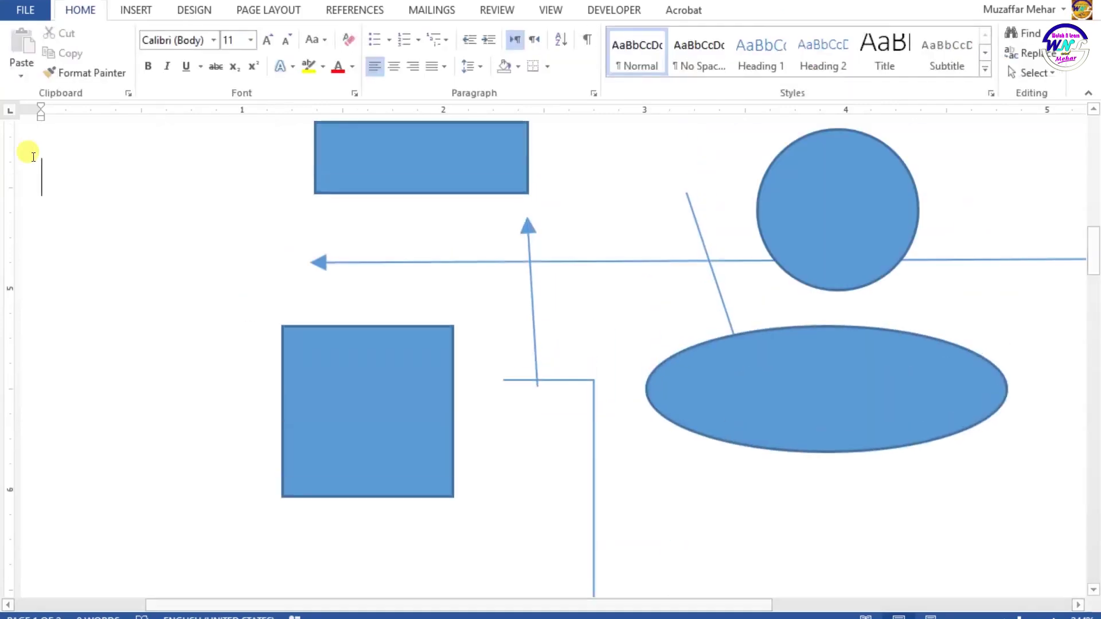
Step: Draw an arc about 0.3 inches high and 1.41 inches wide below the wide oval
click(138, 10)
click(235, 73)
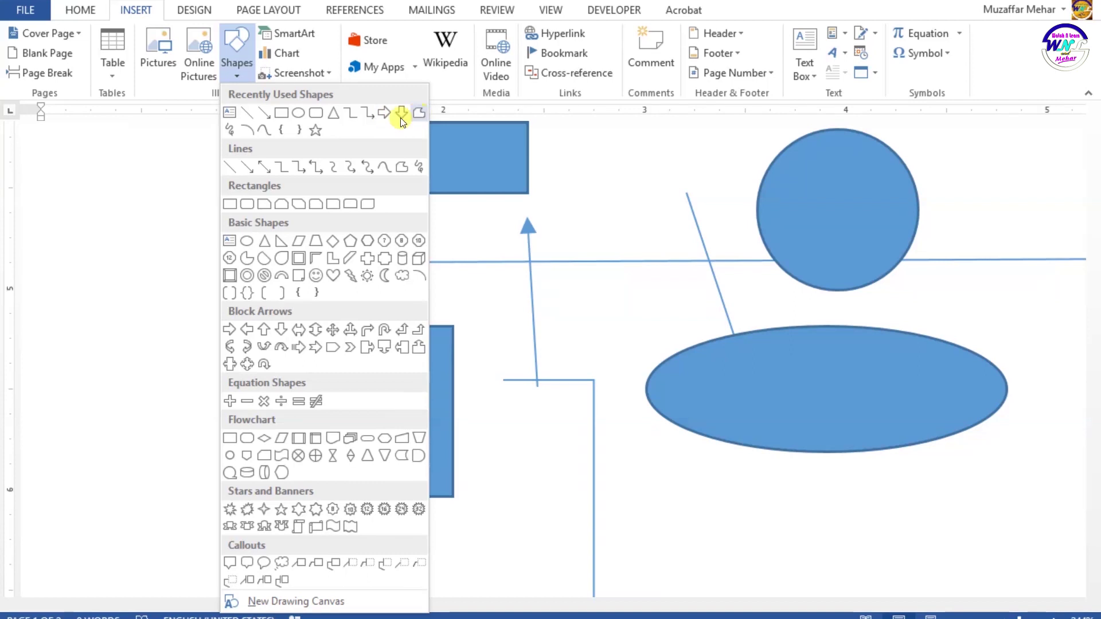
click(255, 133)
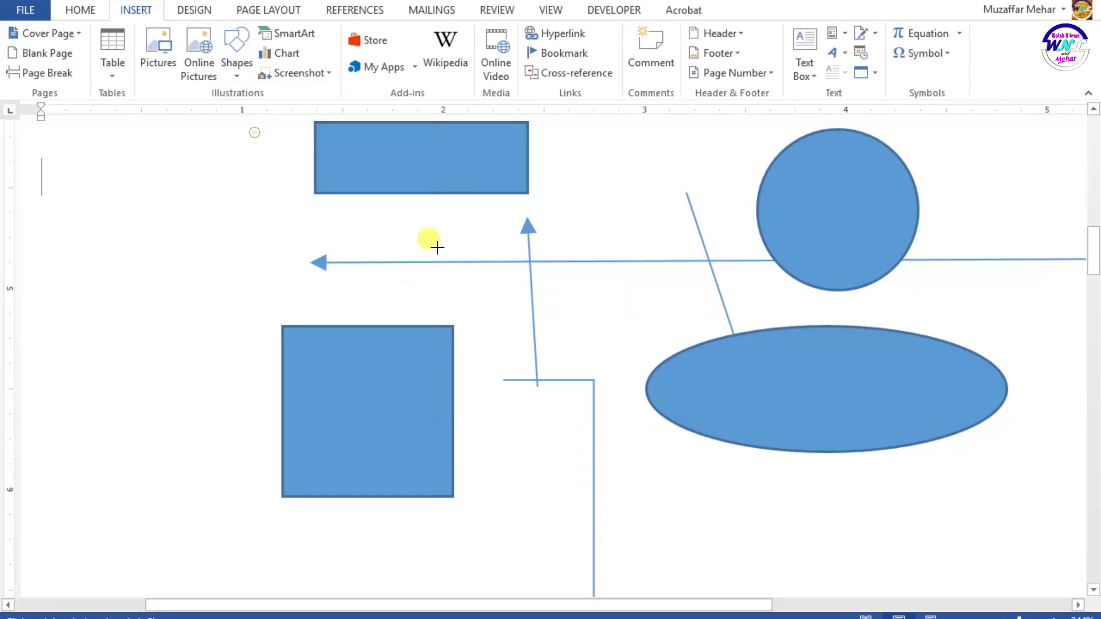
drag(674, 503, 948, 534)
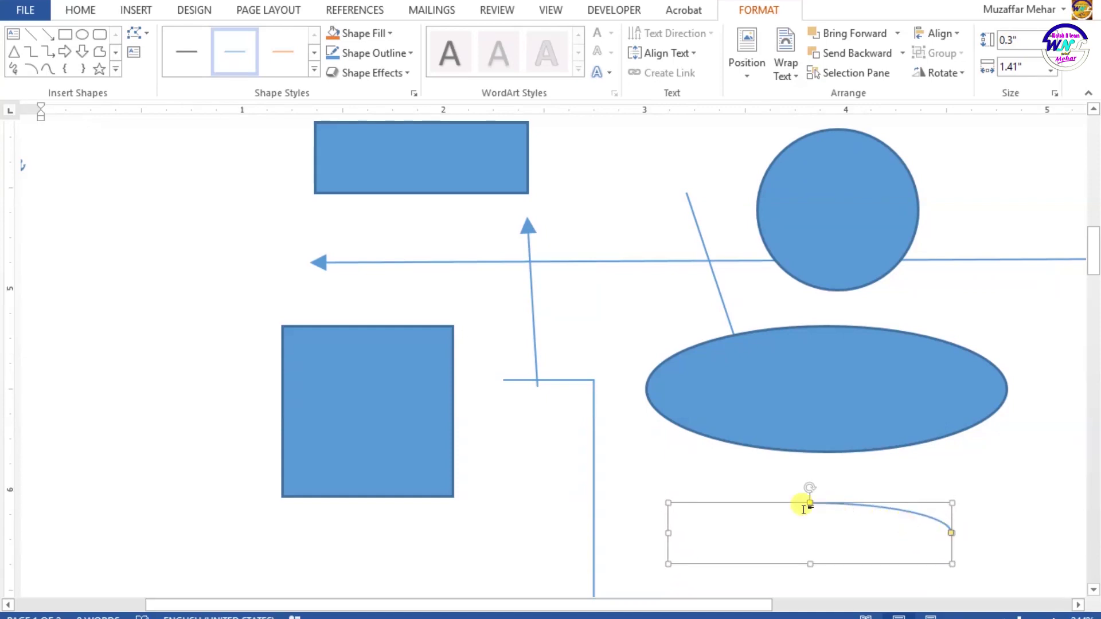
Step: Extend both ends of the arc leftward to form a sideways U-shaped curve open on the left, and deselect it
mouse_move(812, 503)
mouse_down()
mouse_move(827, 510)
mouse_move(804, 499)
mouse_up()
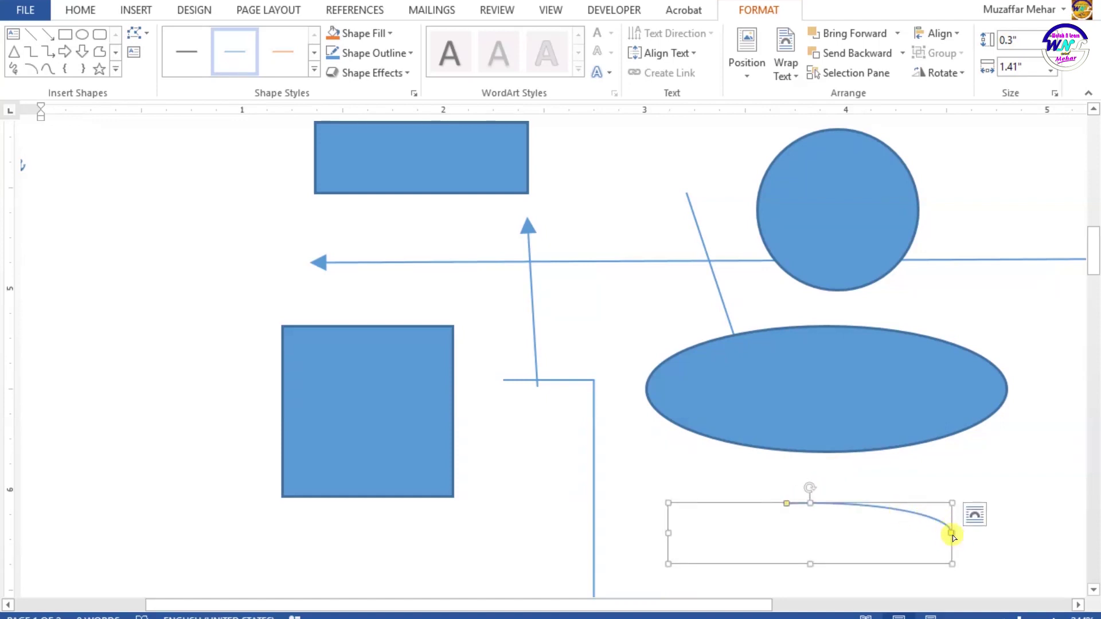
drag(951, 535, 739, 335)
click(855, 345)
scroll(828, 386, up, 5)
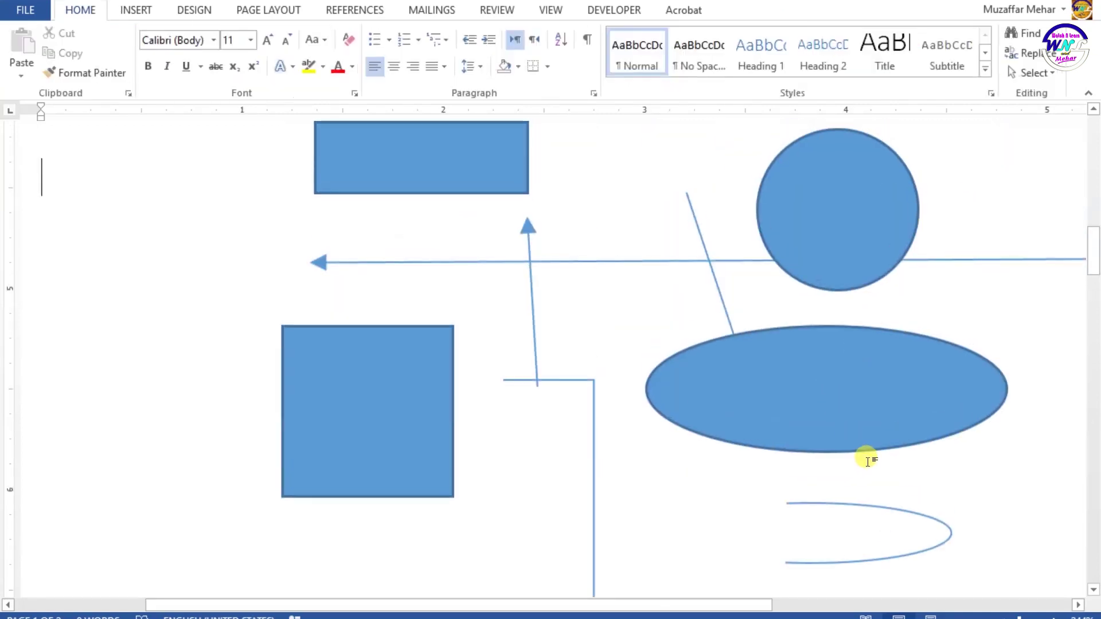
scroll(854, 459, down, 3)
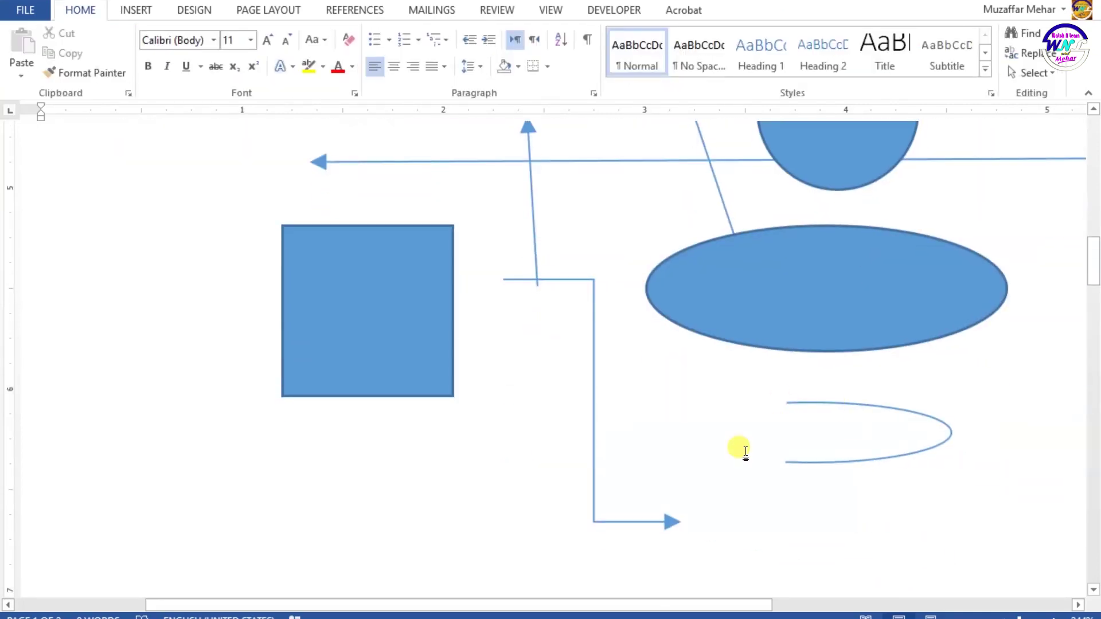
scroll(614, 389, up, 3)
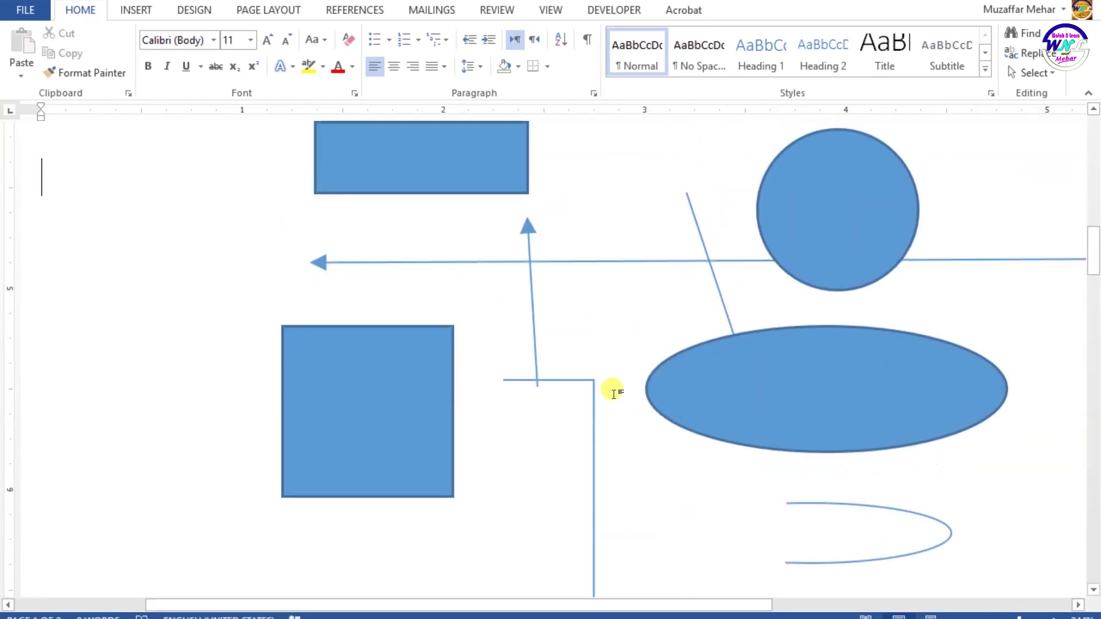
Step: Draw a five-point star about 0.96 inches high and 1.2 inches wide below the elbow arrow, and make its arms slightly slimmer
scroll(585, 413, down, 6)
scroll(585, 413, down, 3)
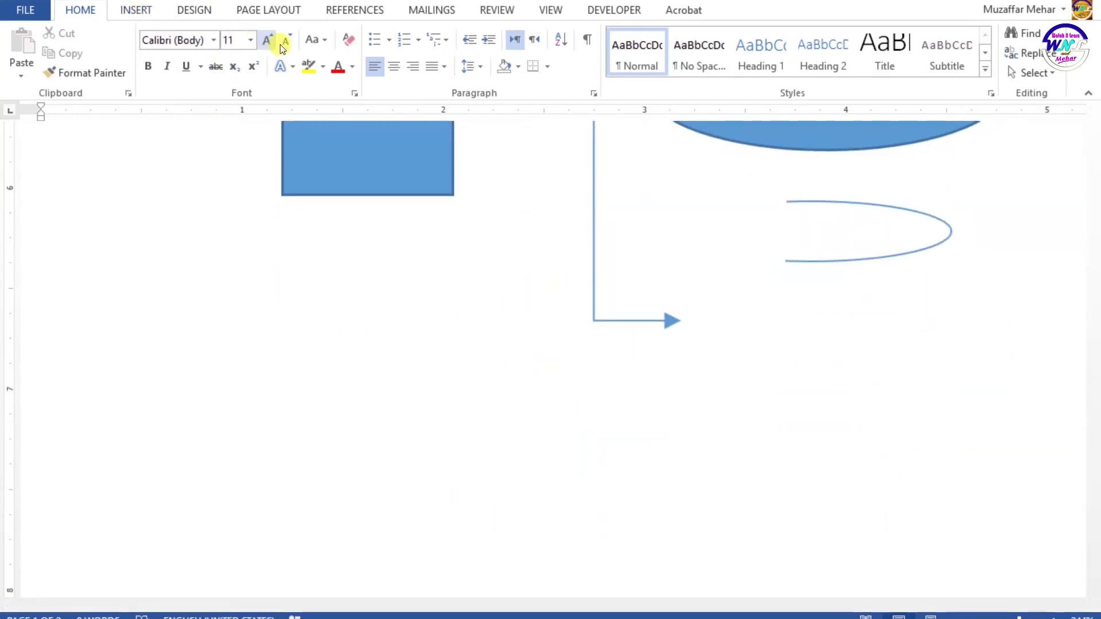
click(139, 10)
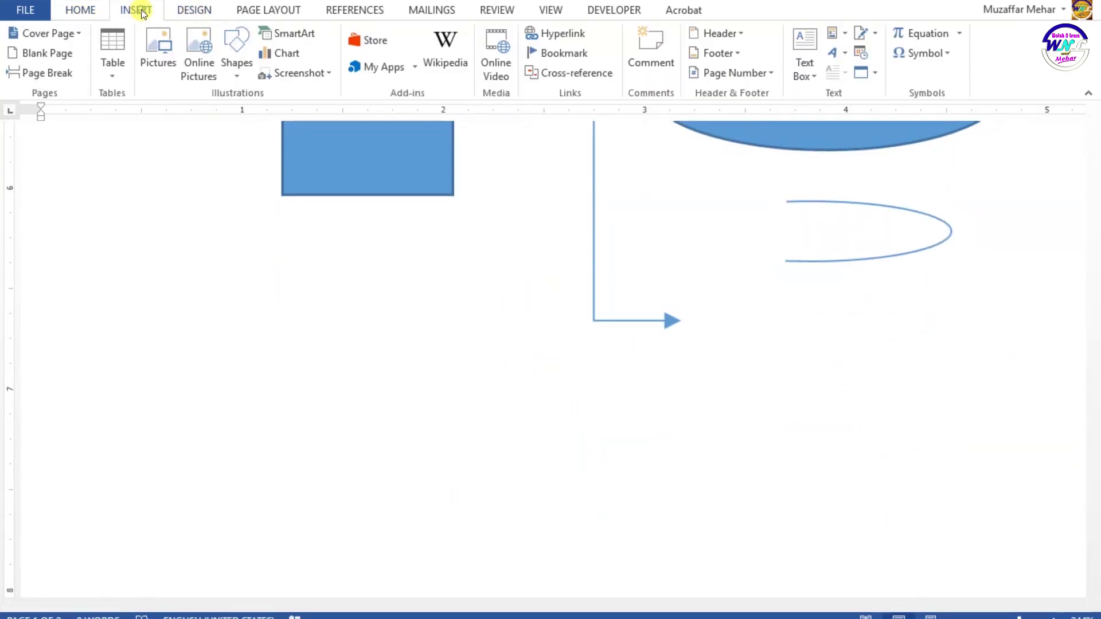
click(235, 72)
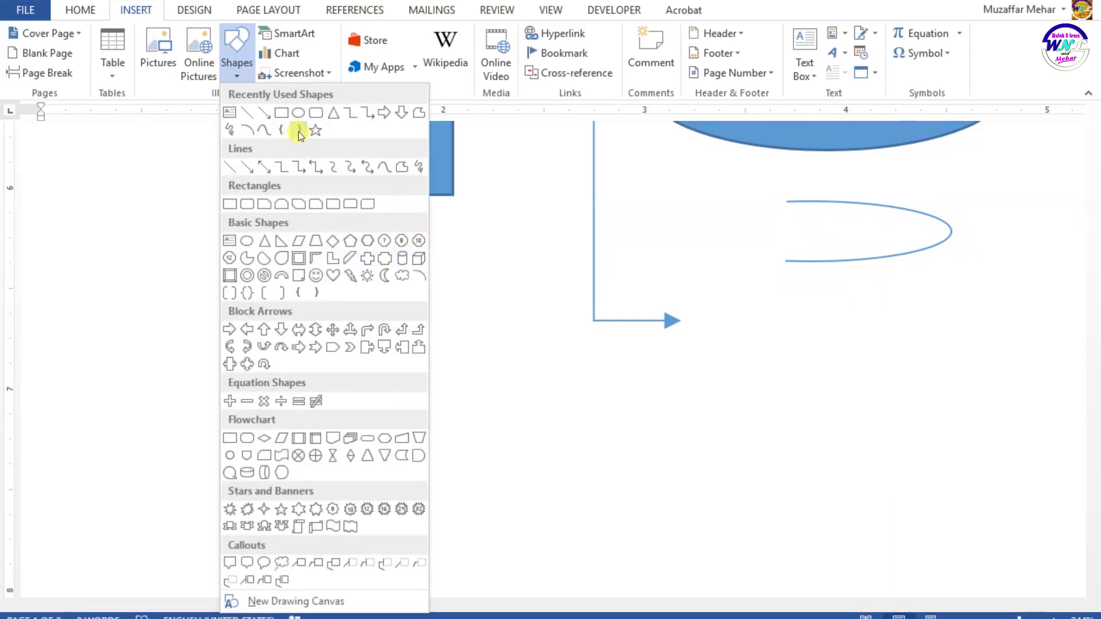
click(315, 130)
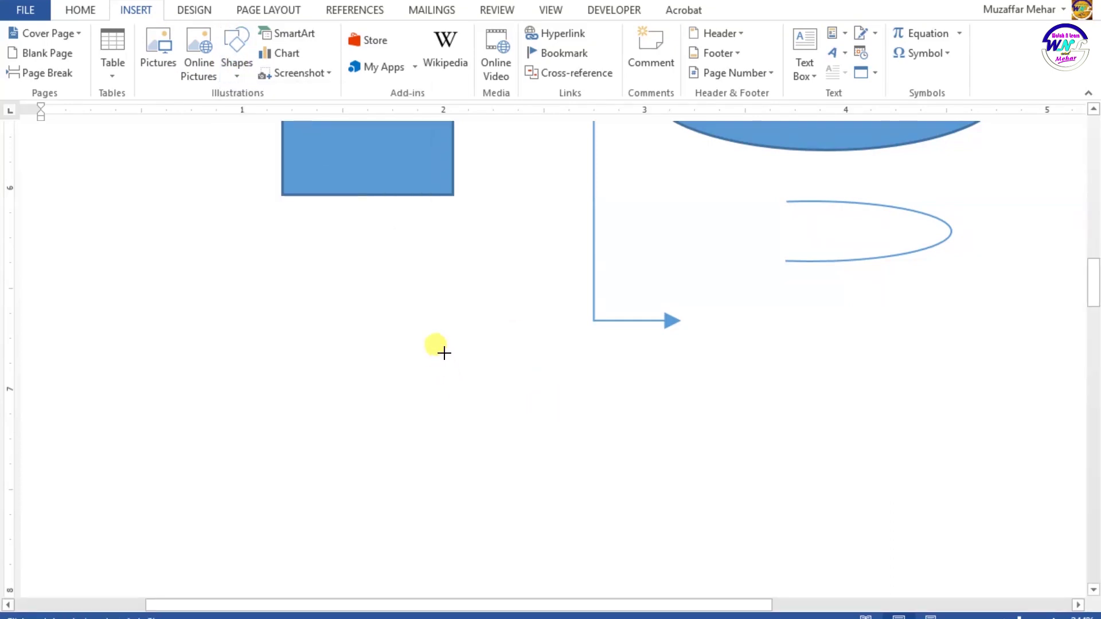
mouse_move(445, 354)
mouse_down()
mouse_move(578, 484)
mouse_move(683, 547)
mouse_up()
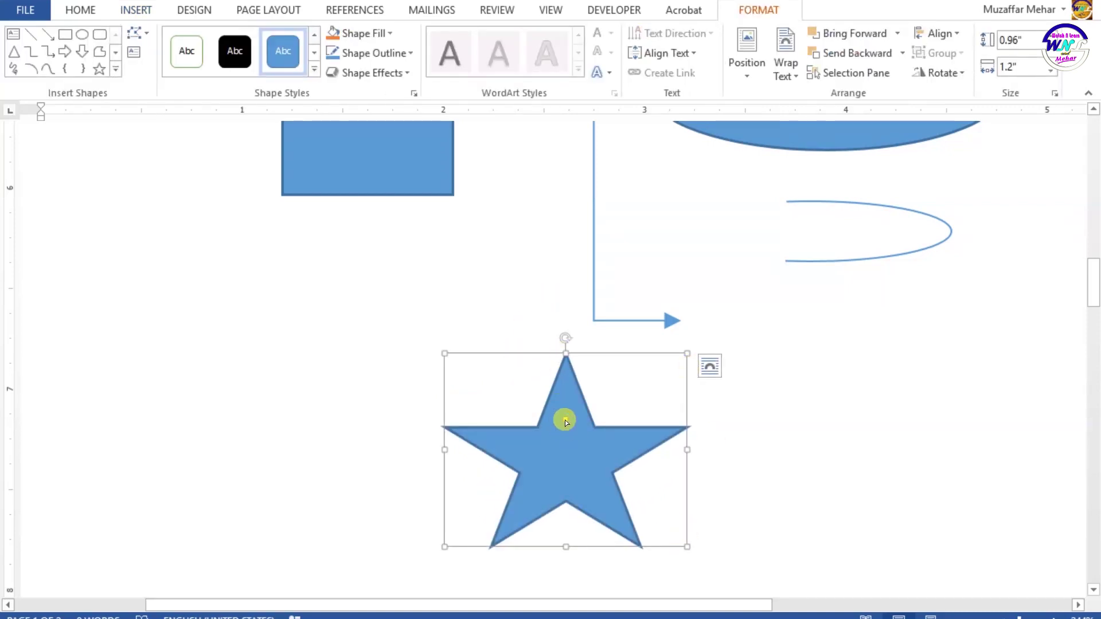
mouse_move(566, 422)
mouse_down()
mouse_move(557, 400)
mouse_move(579, 457)
mouse_move(573, 424)
mouse_up()
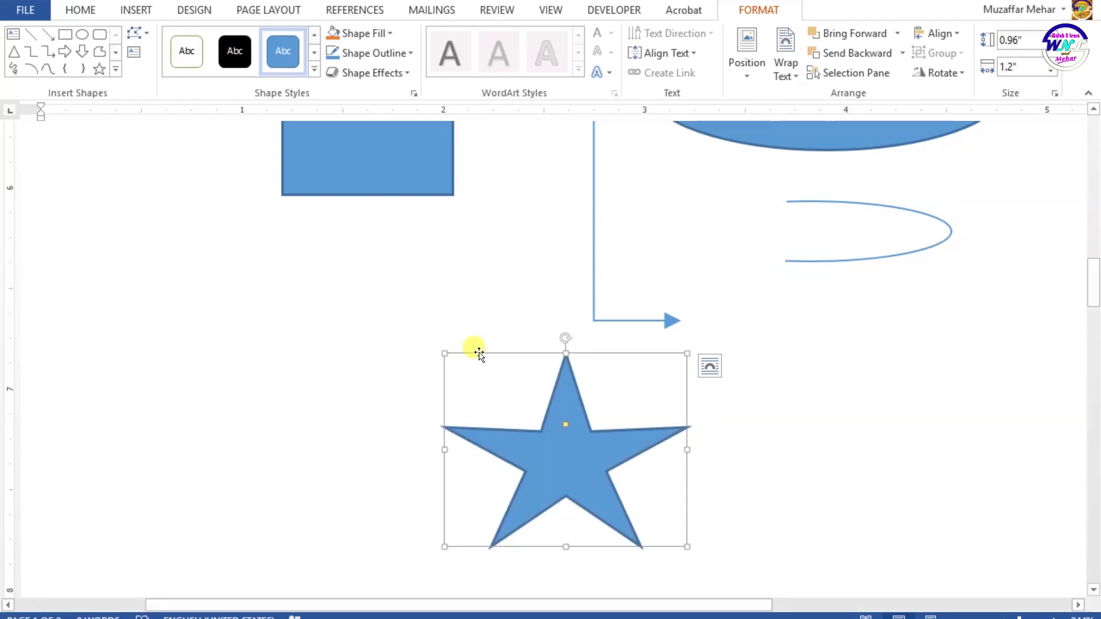
click(405, 281)
scroll(673, 332, up, 4)
scroll(644, 307, down, 7)
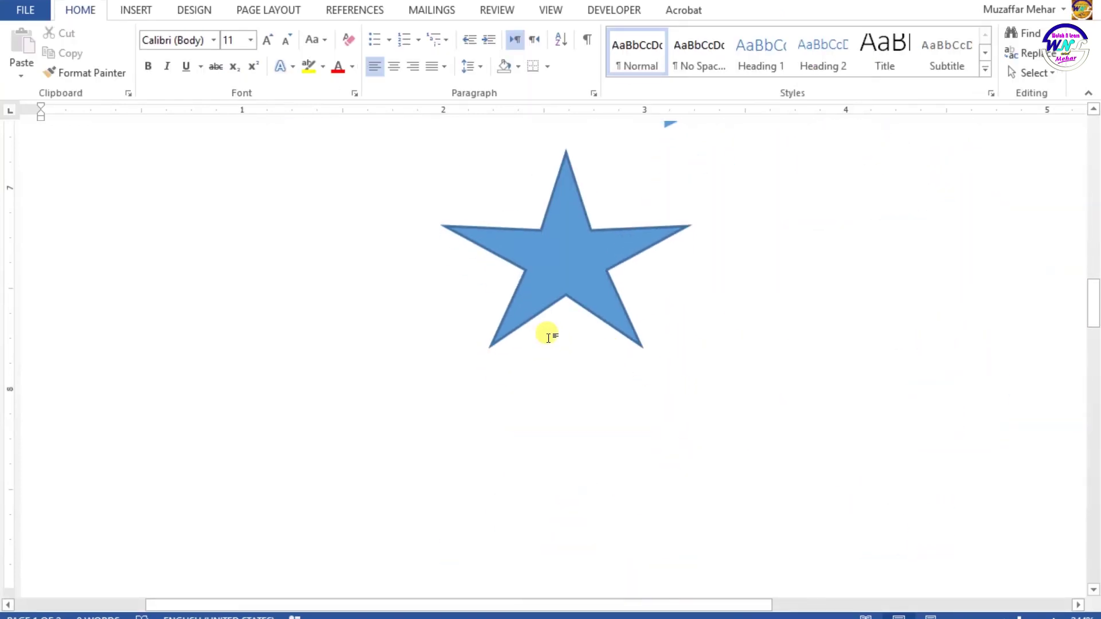
Step: Fill the star with a lighter shade of orange and give it a standard blue outline
click(570, 263)
scroll(493, 330, up, 3)
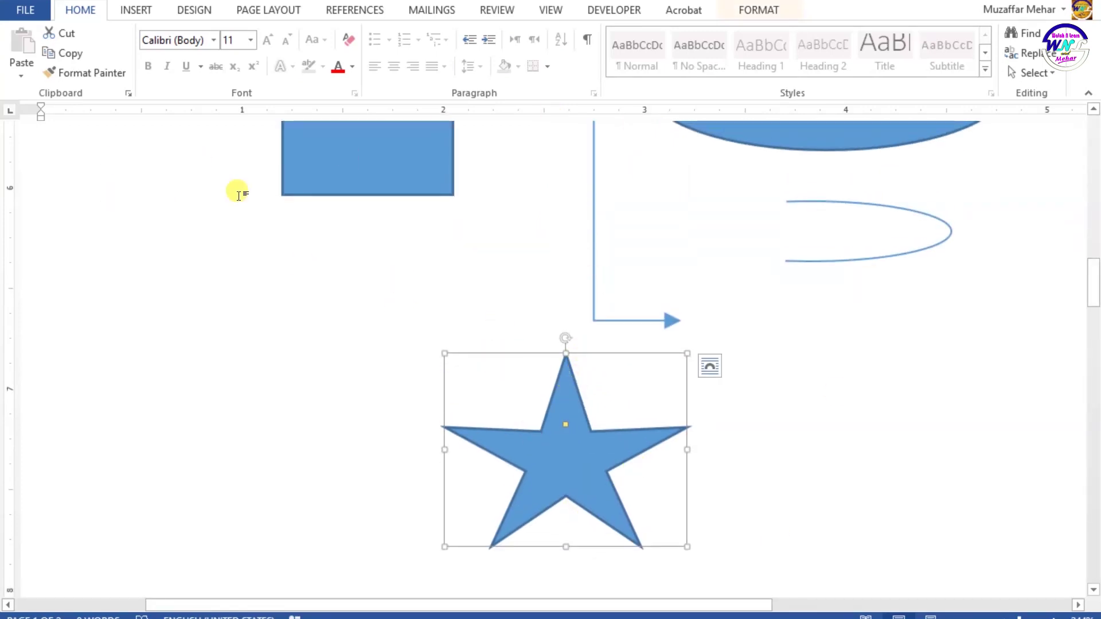
click(758, 10)
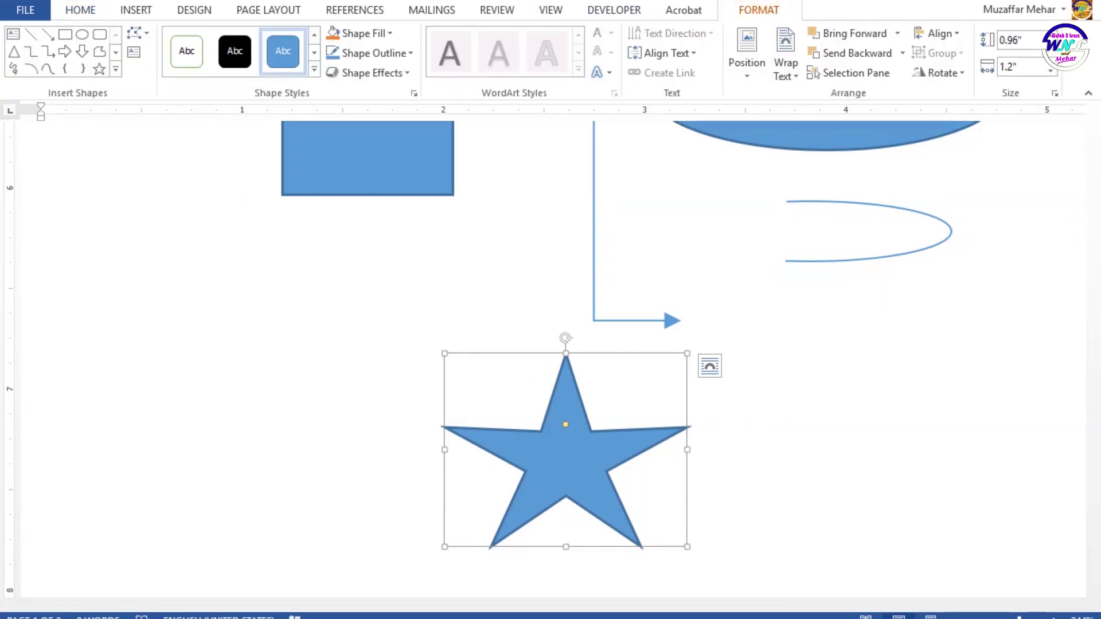
click(391, 33)
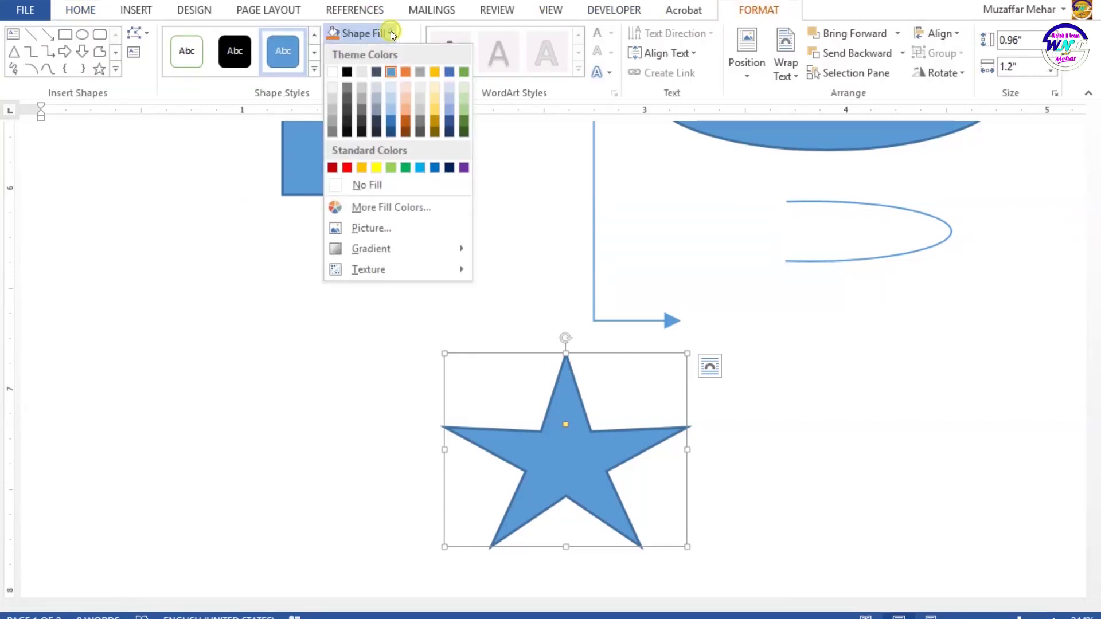
click(407, 108)
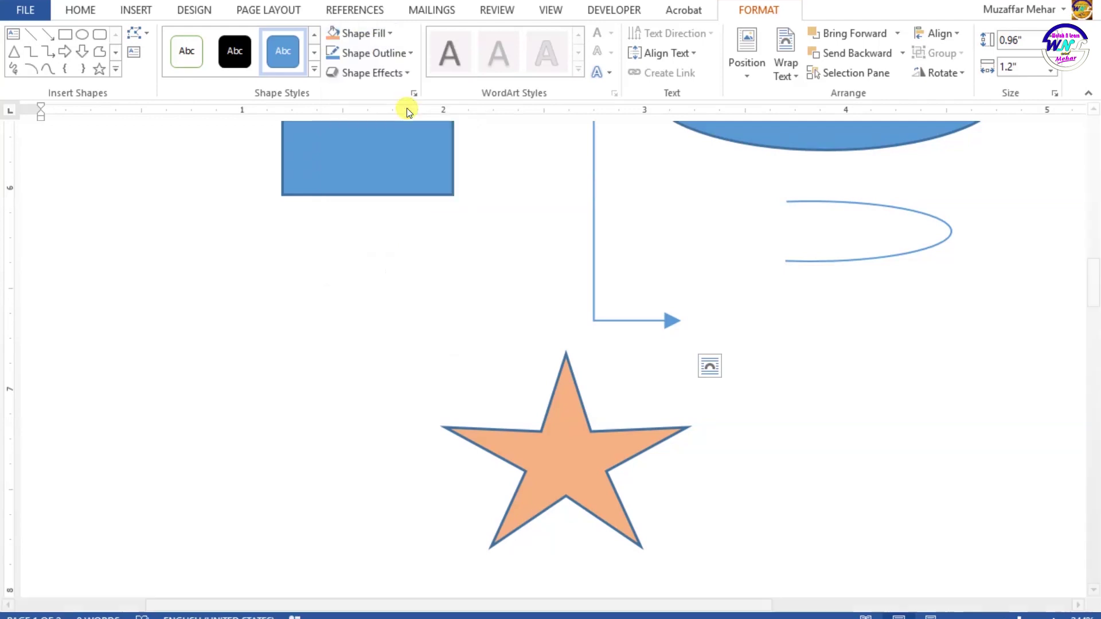
click(410, 53)
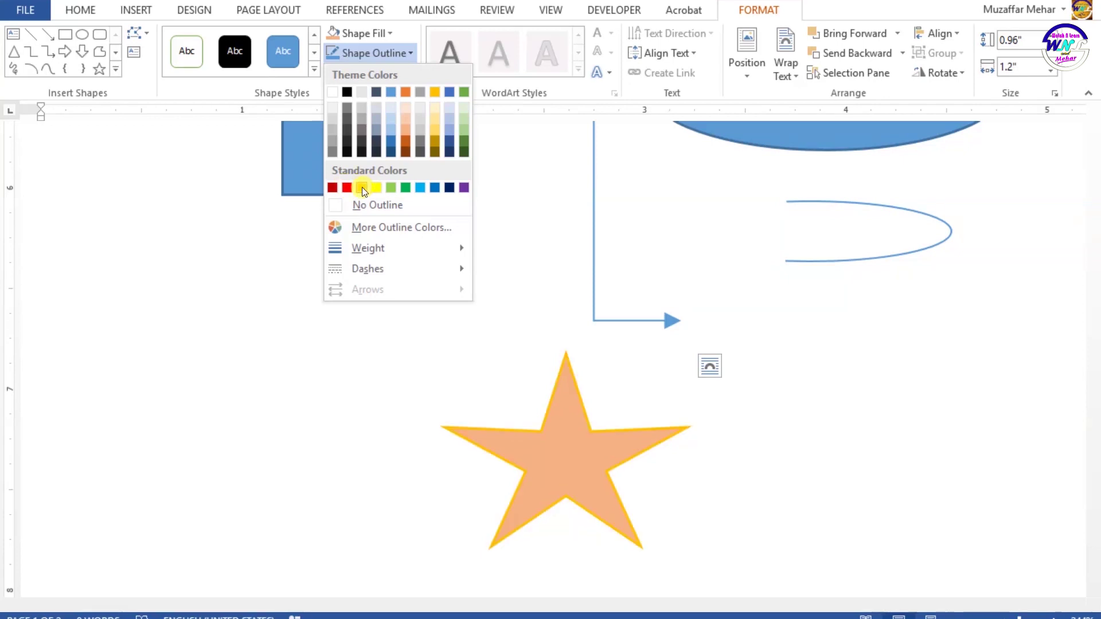
click(434, 187)
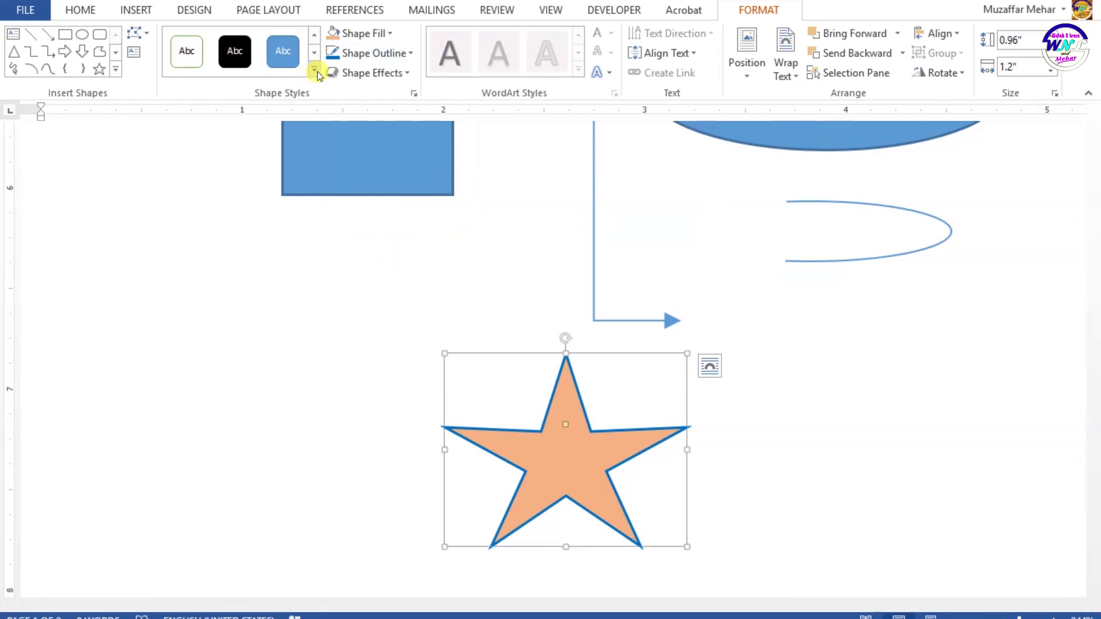
Step: Apply the gold Intense Effect preset shape style to the star and deselect it
click(315, 69)
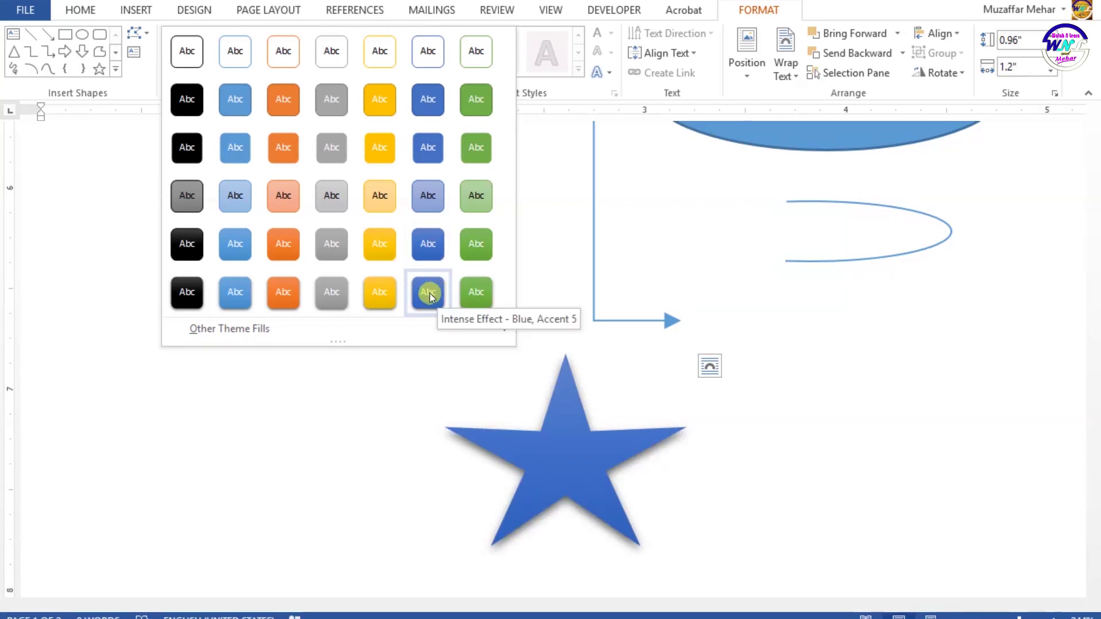
click(366, 293)
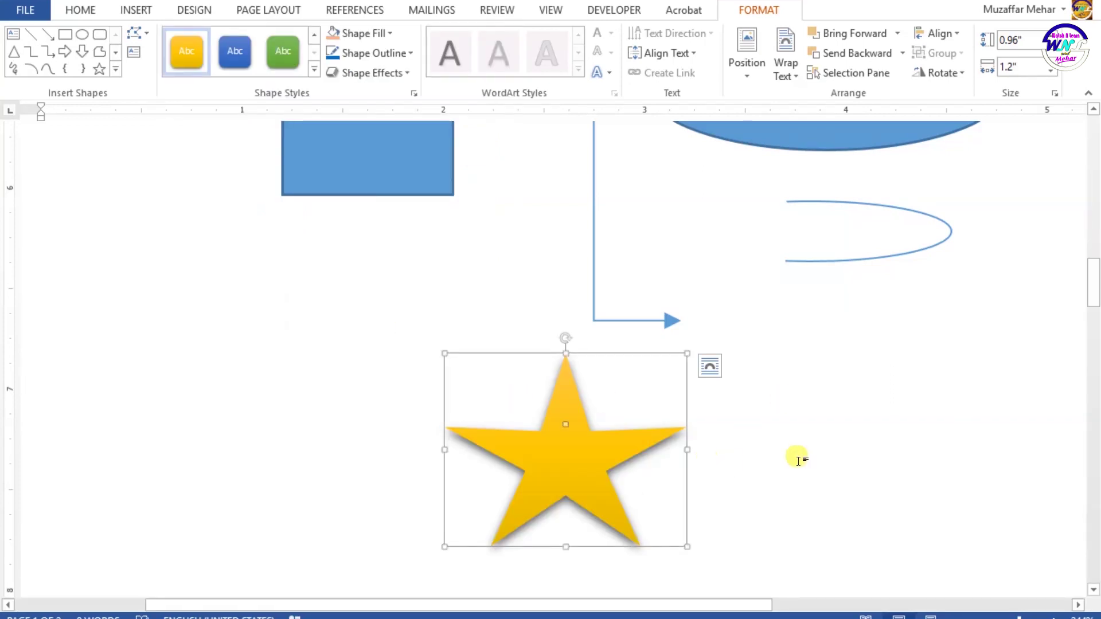
scroll(798, 457, up, 5)
scroll(525, 425, down, 6)
scroll(579, 378, up, 2)
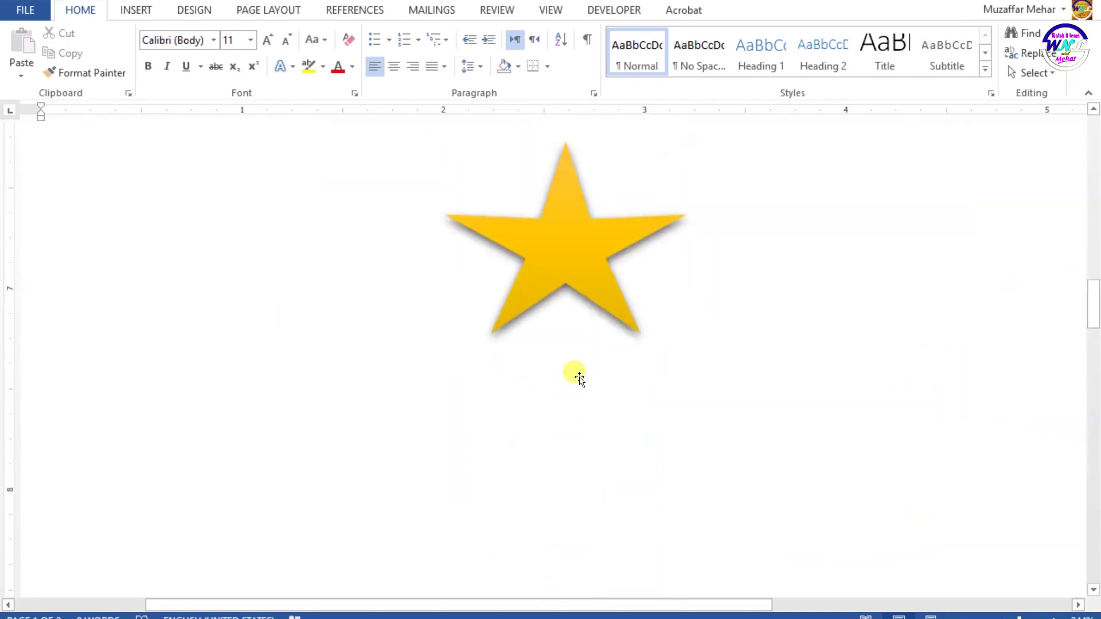
Step: Move the gold star about one inch to the left and slightly up, and deselect it
click(579, 378)
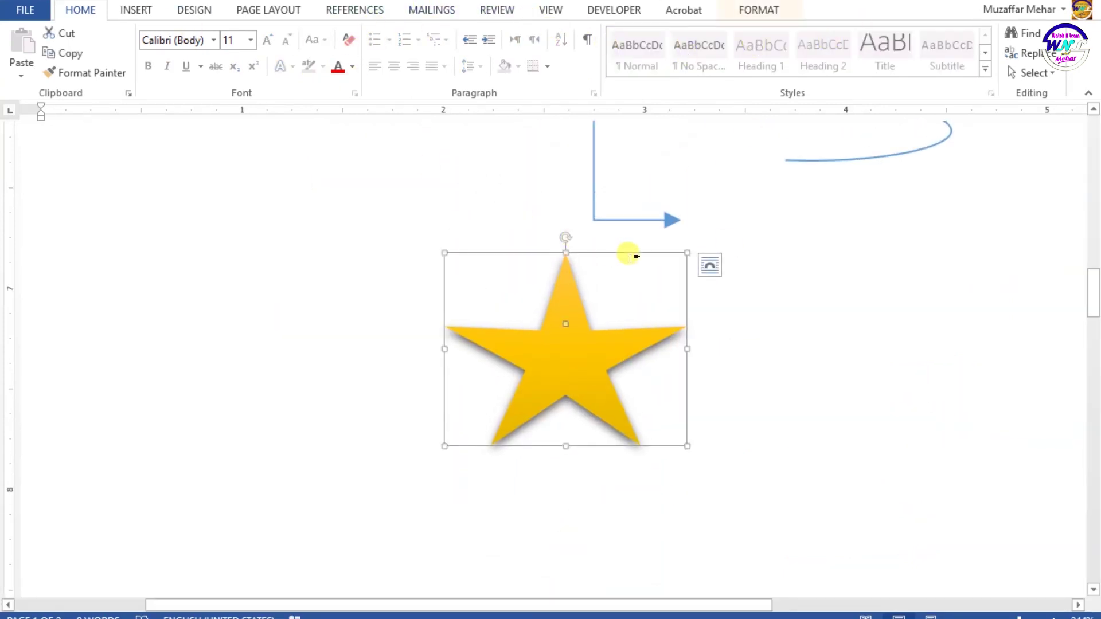
drag(587, 376, 374, 326)
click(592, 337)
scroll(435, 269, up, 5)
scroll(487, 296, down, 6)
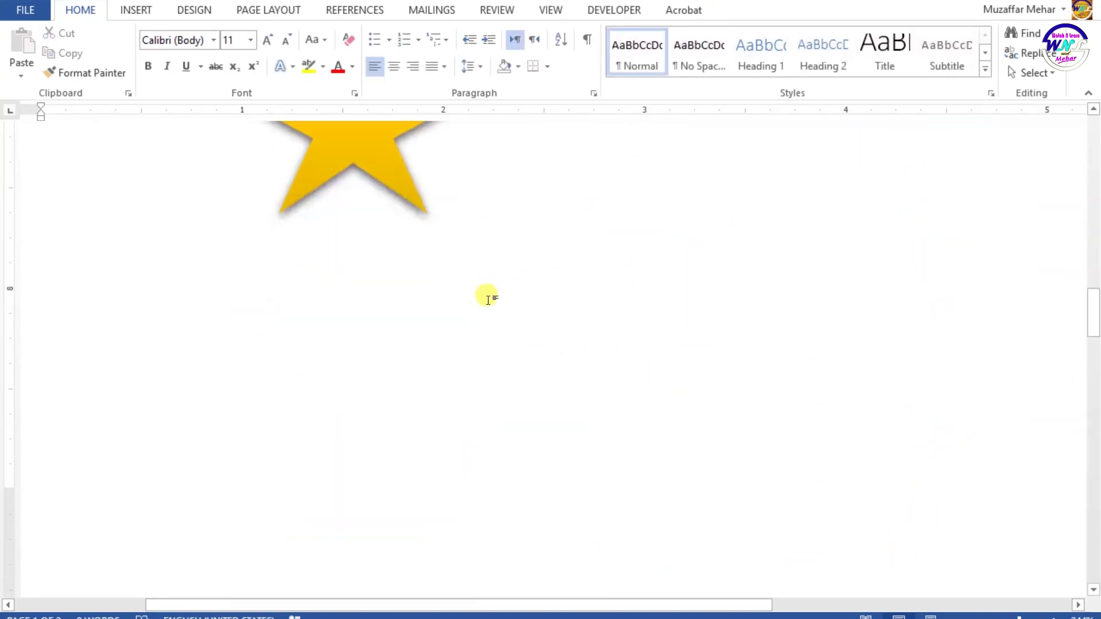
Step: Draw a smiley face about 0.68 by 0.67 inches between the vertical arrow and the circle, and open its additional fill colors
scroll(488, 299, up, 6)
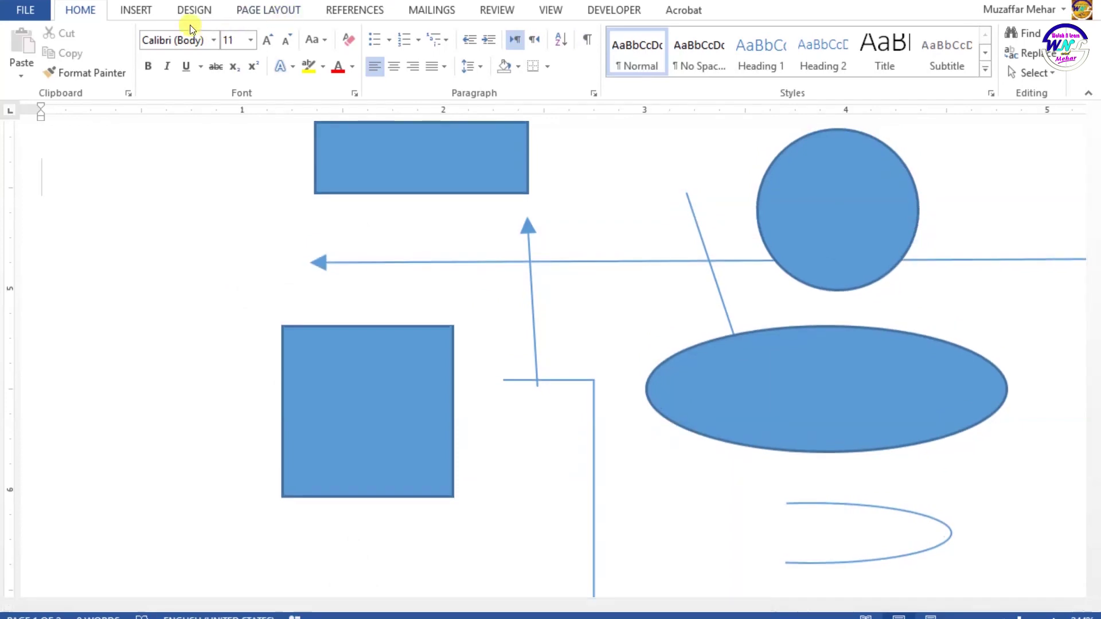
click(135, 10)
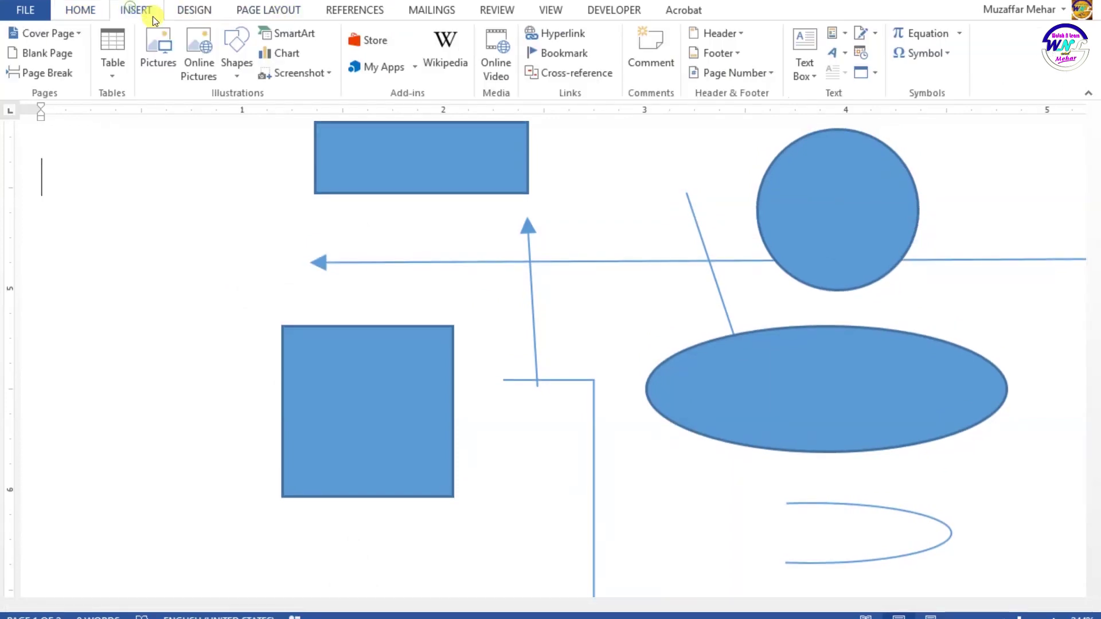
click(234, 78)
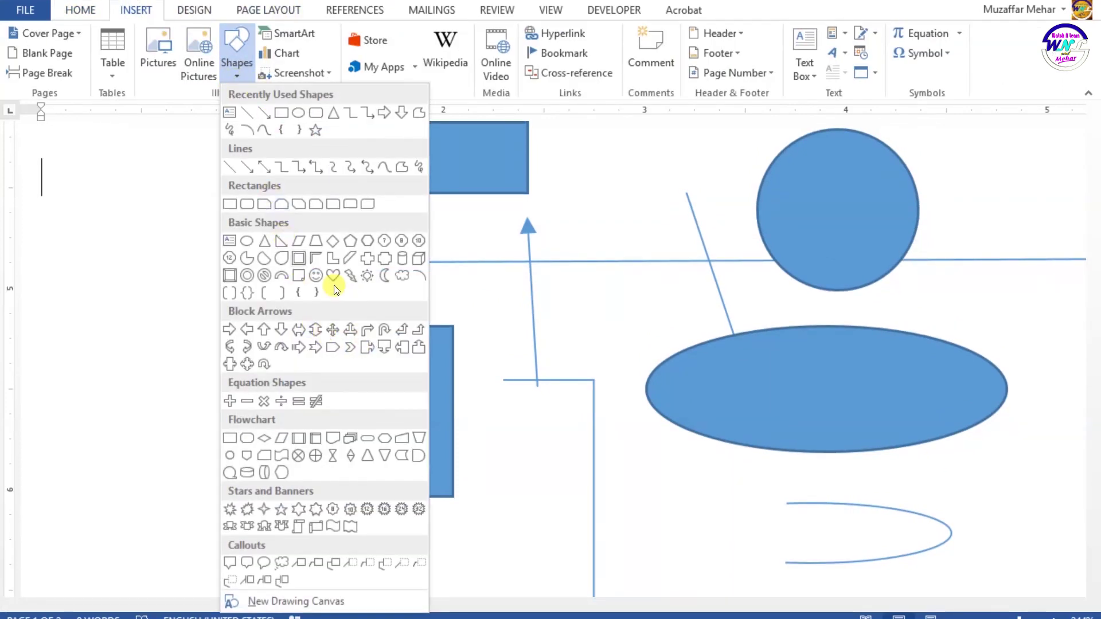
click(317, 276)
drag(594, 183, 729, 321)
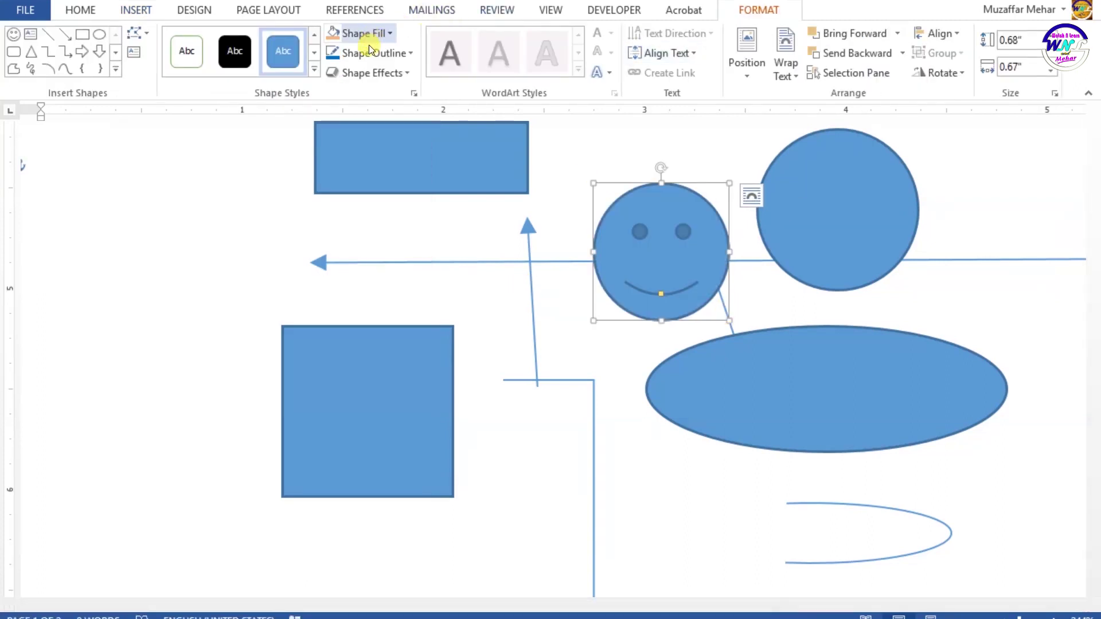
click(391, 34)
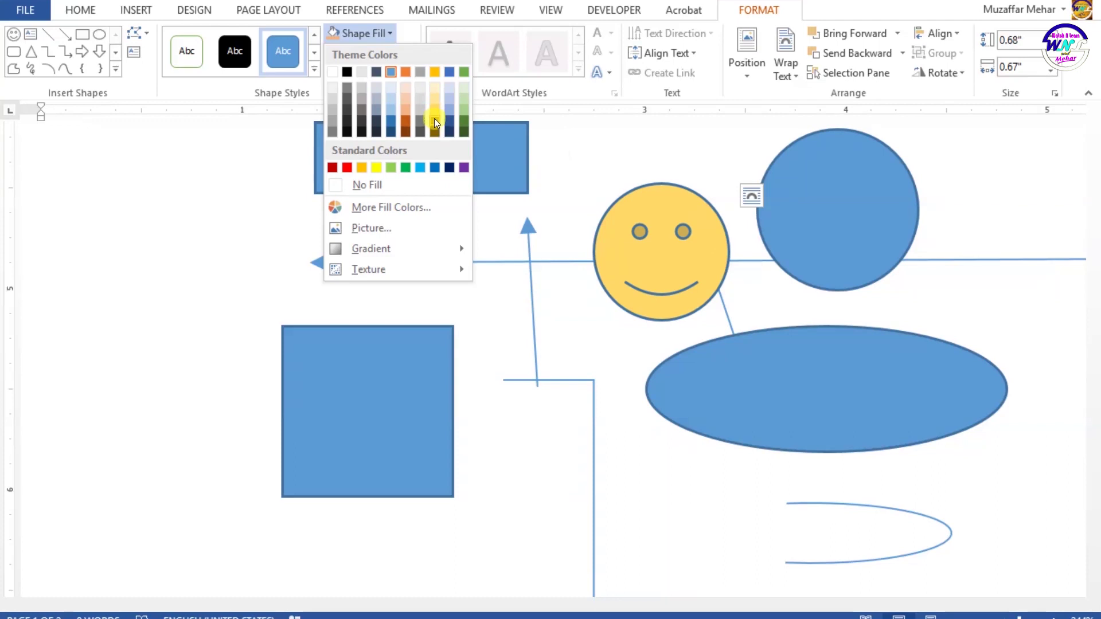
click(394, 207)
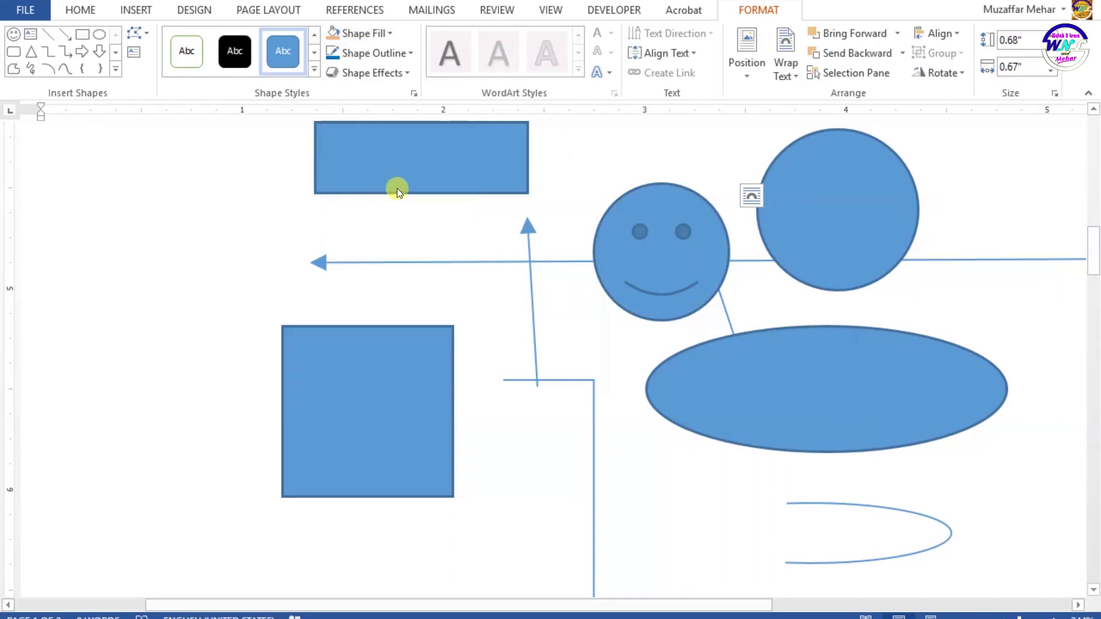
Step: Try several custom yellow and cream fill colors with varying brightness for the smiley face
click(616, 333)
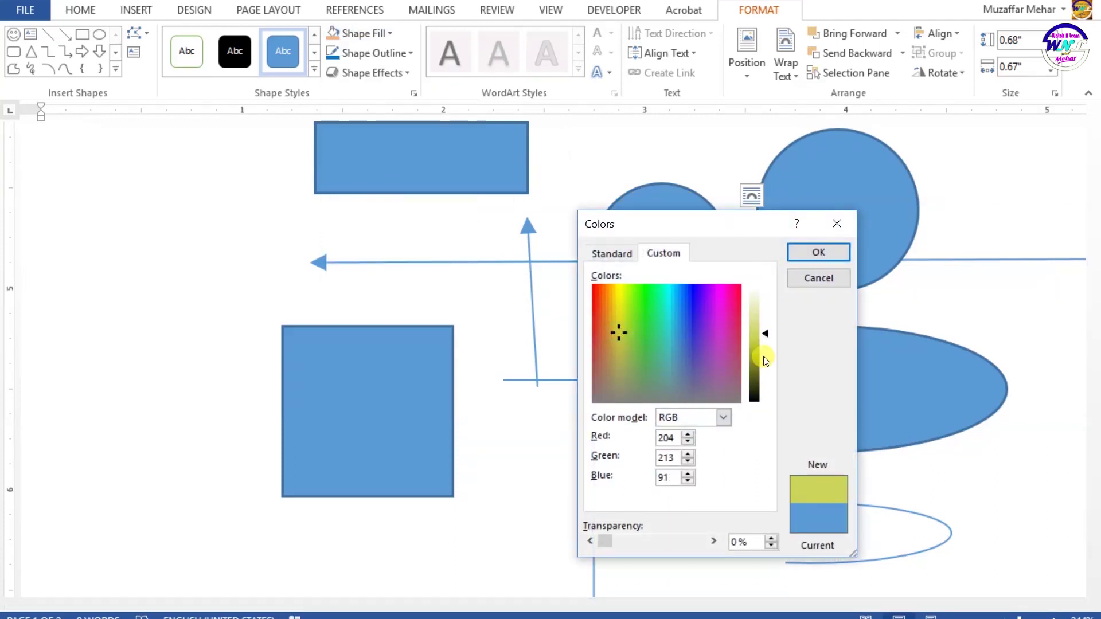
click(619, 303)
click(619, 293)
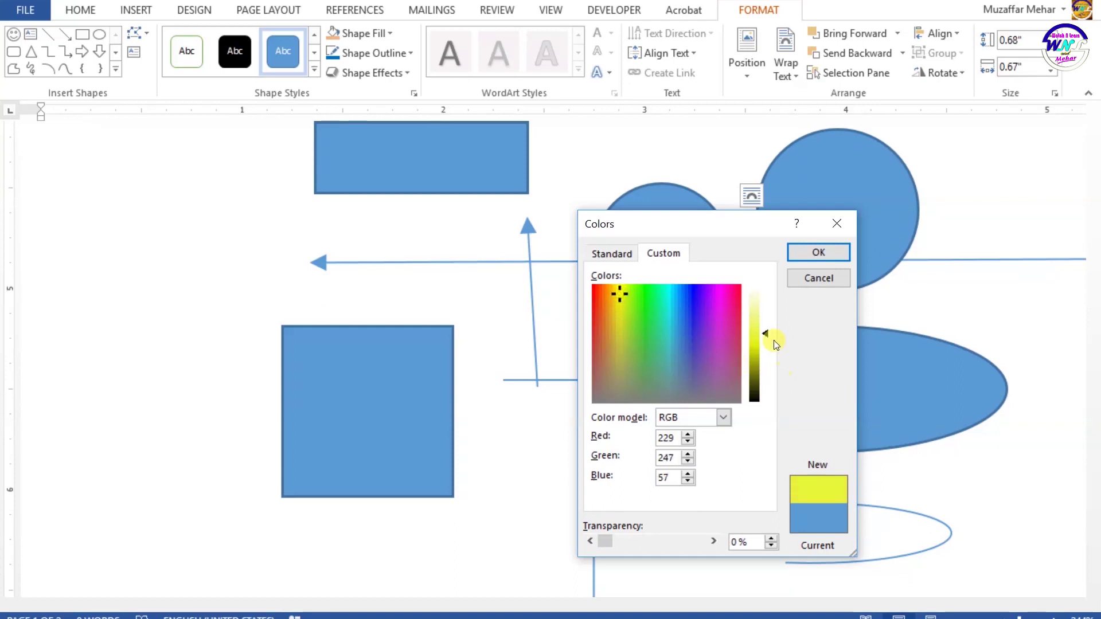
drag(767, 346, 769, 323)
click(619, 355)
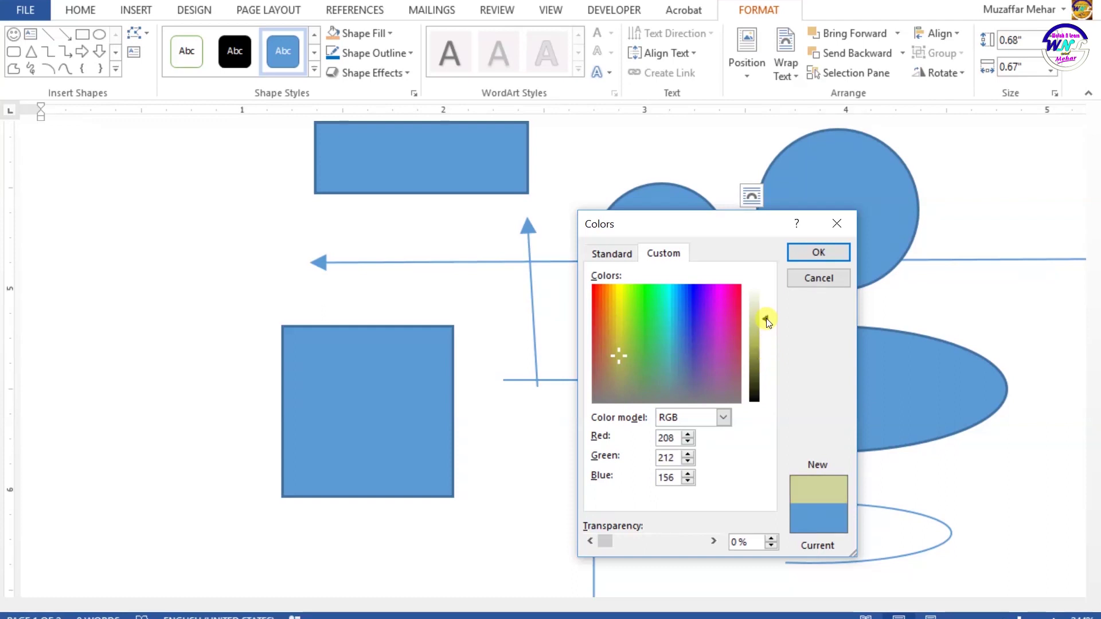
click(617, 323)
click(619, 322)
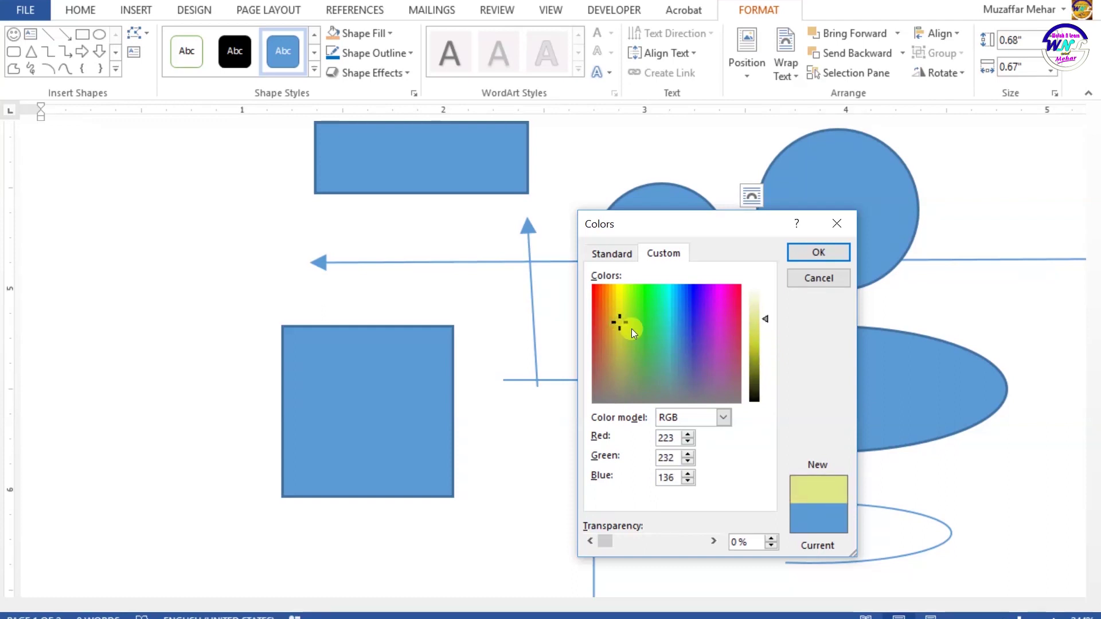
drag(765, 319, 762, 293)
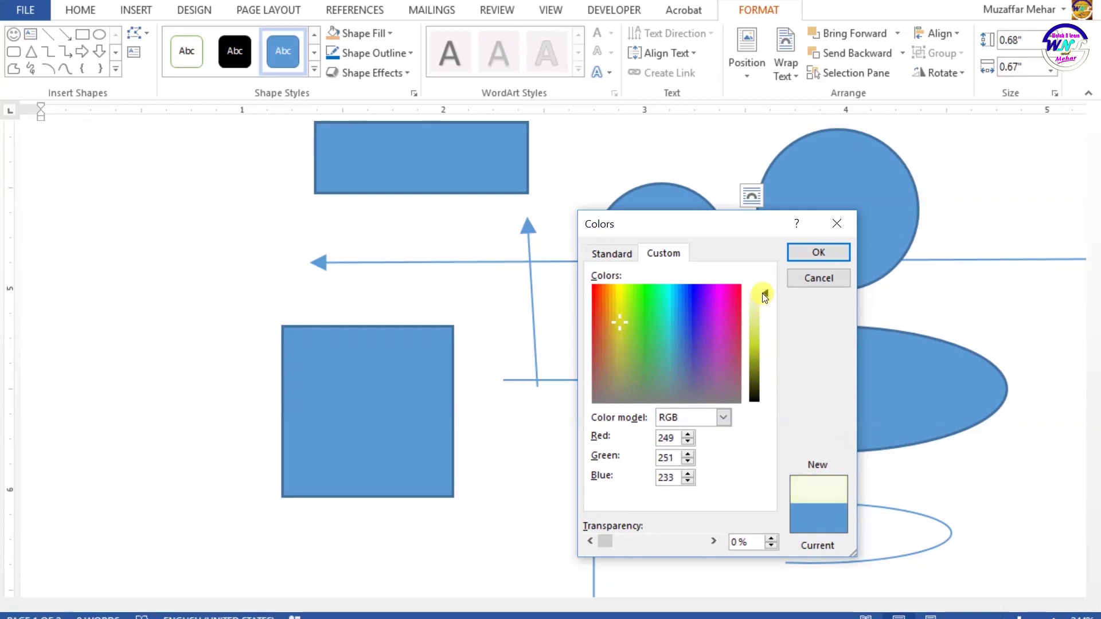
click(621, 303)
click(611, 309)
mouse_move(624, 308)
mouse_down()
mouse_move(611, 322)
mouse_move(621, 311)
mouse_move(612, 319)
mouse_move(605, 305)
mouse_up()
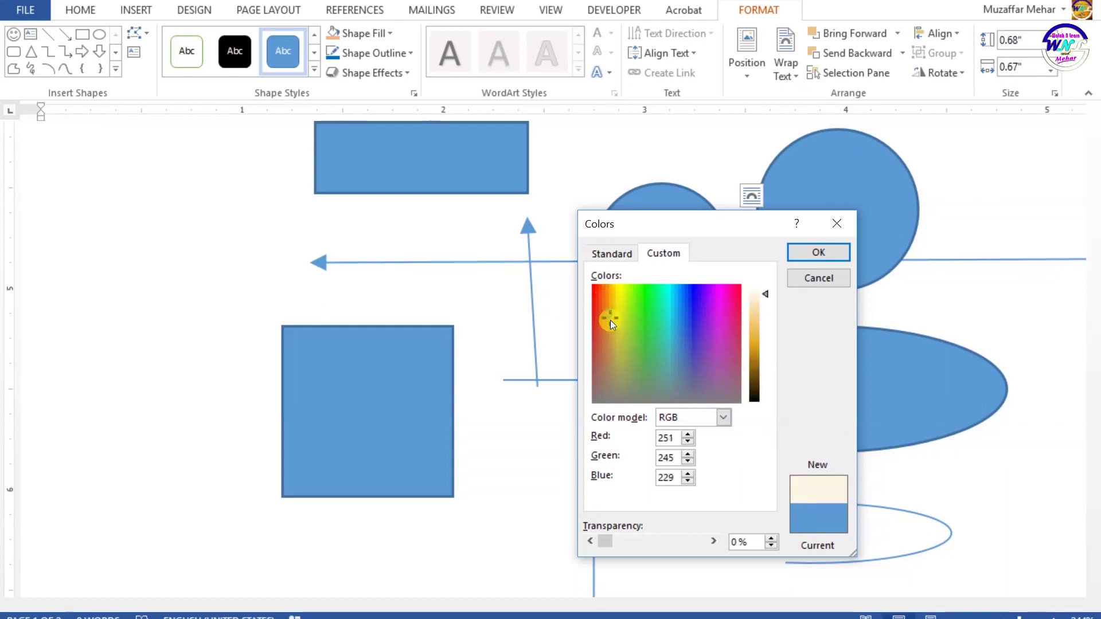
drag(613, 345, 617, 343)
Step: Fill the smiley face with bright yellow from the standard color honeycomb and set its outline to dark blue
click(610, 254)
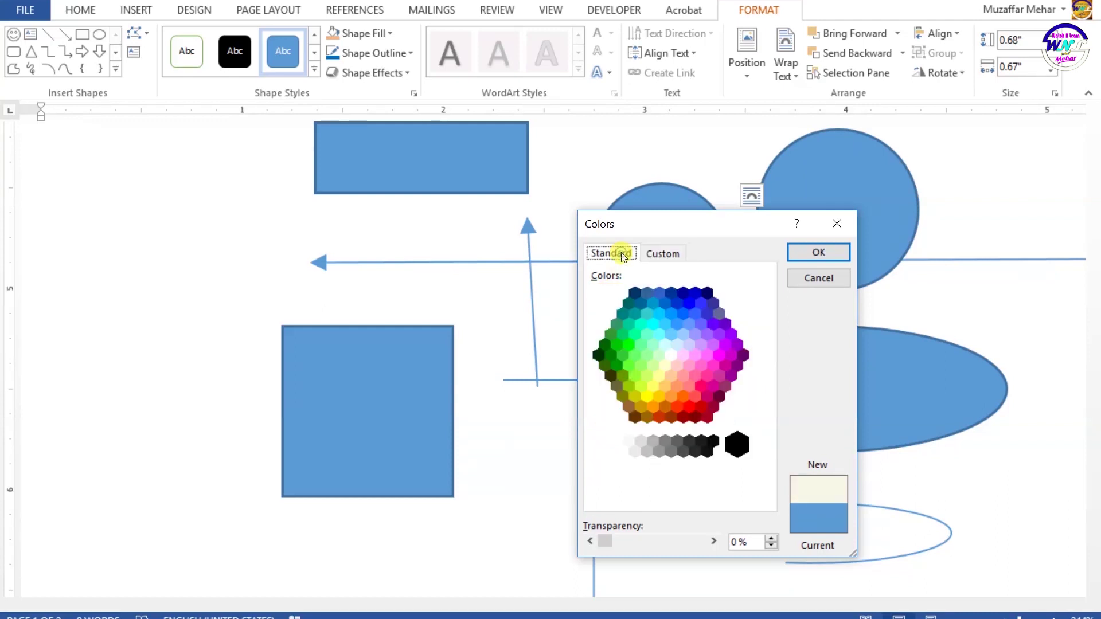
click(647, 394)
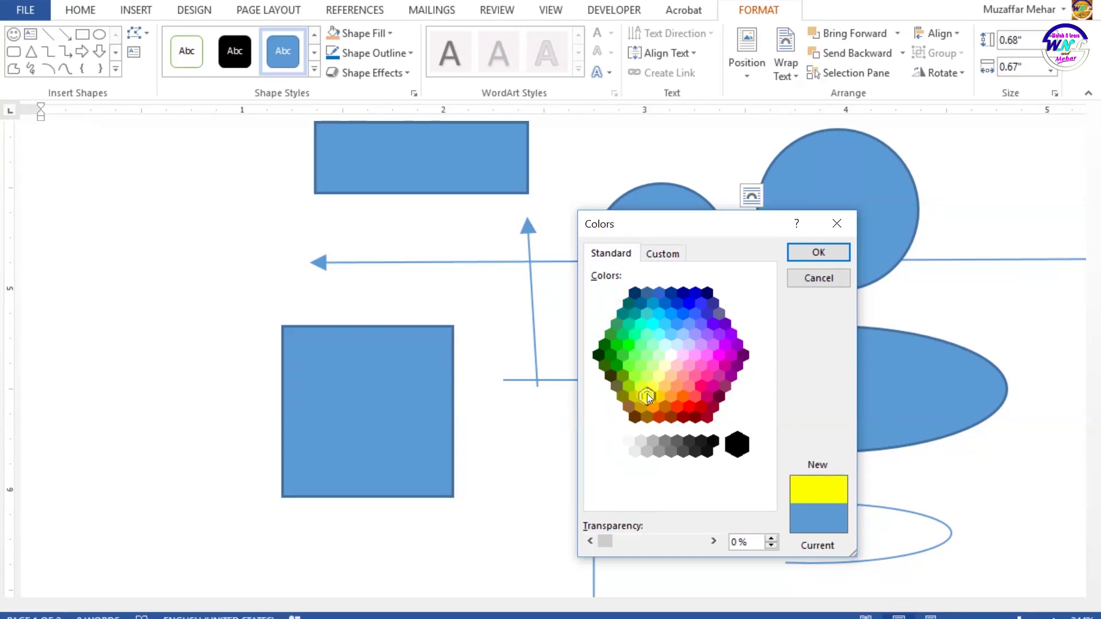
click(818, 251)
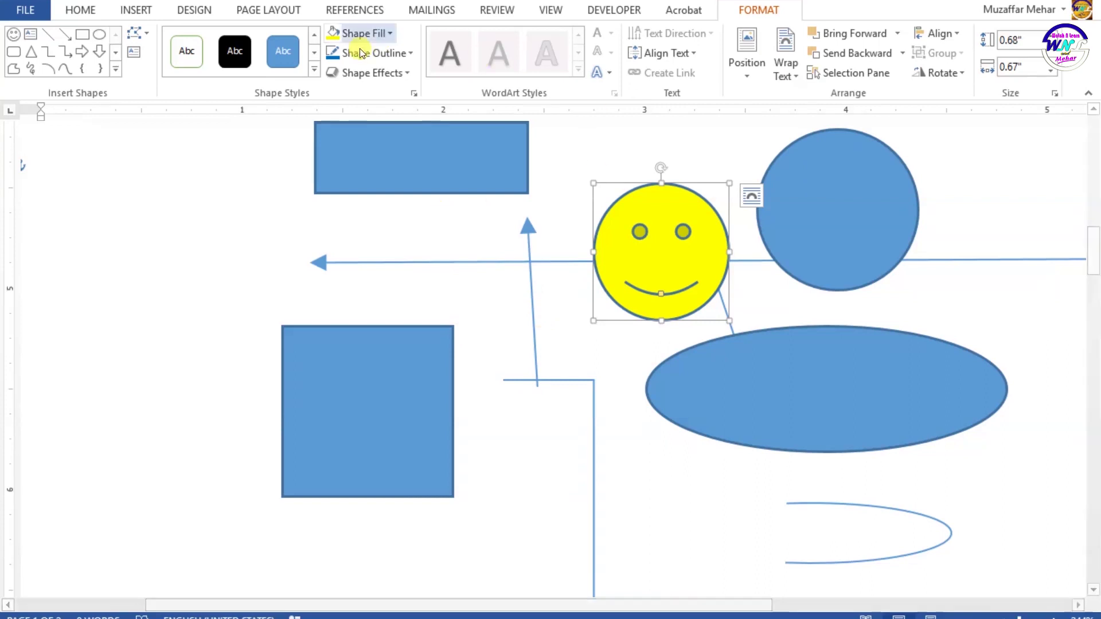
click(410, 52)
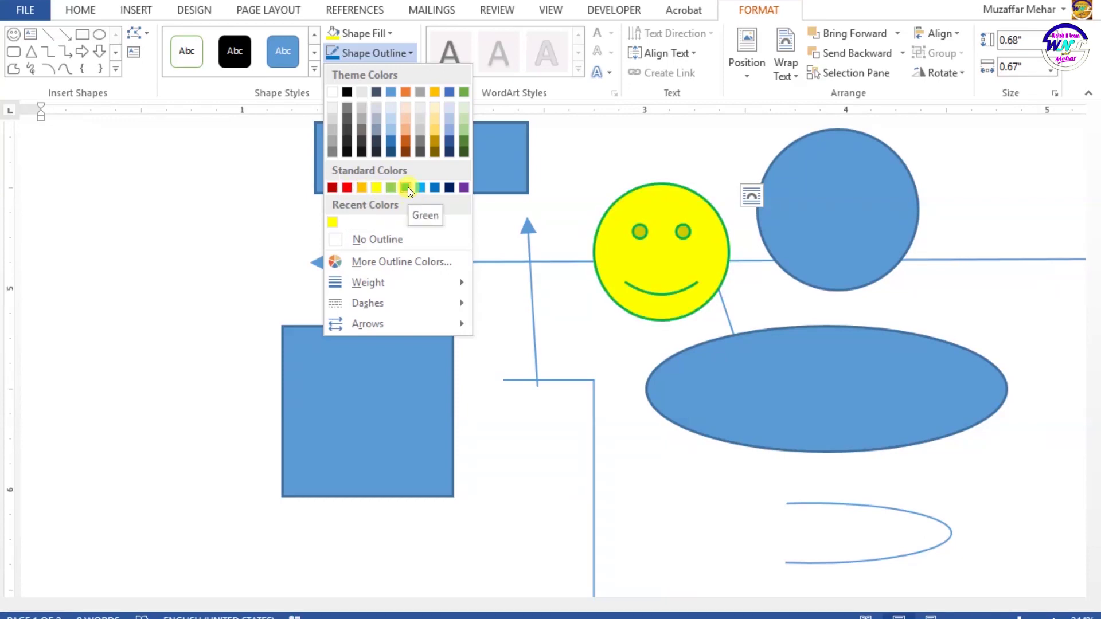
click(447, 188)
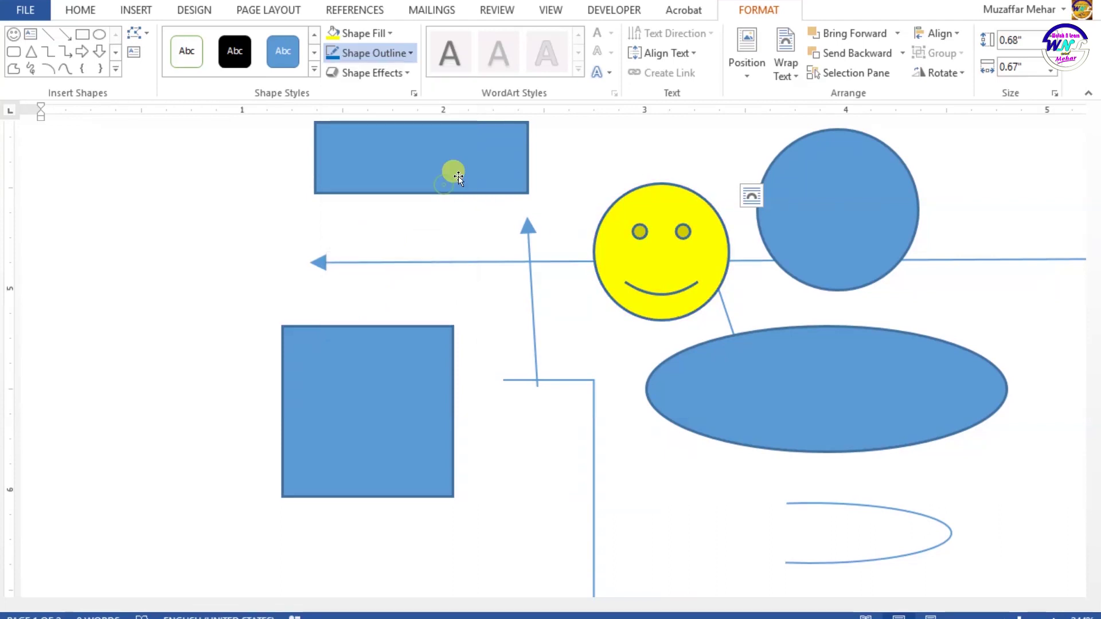
click(316, 69)
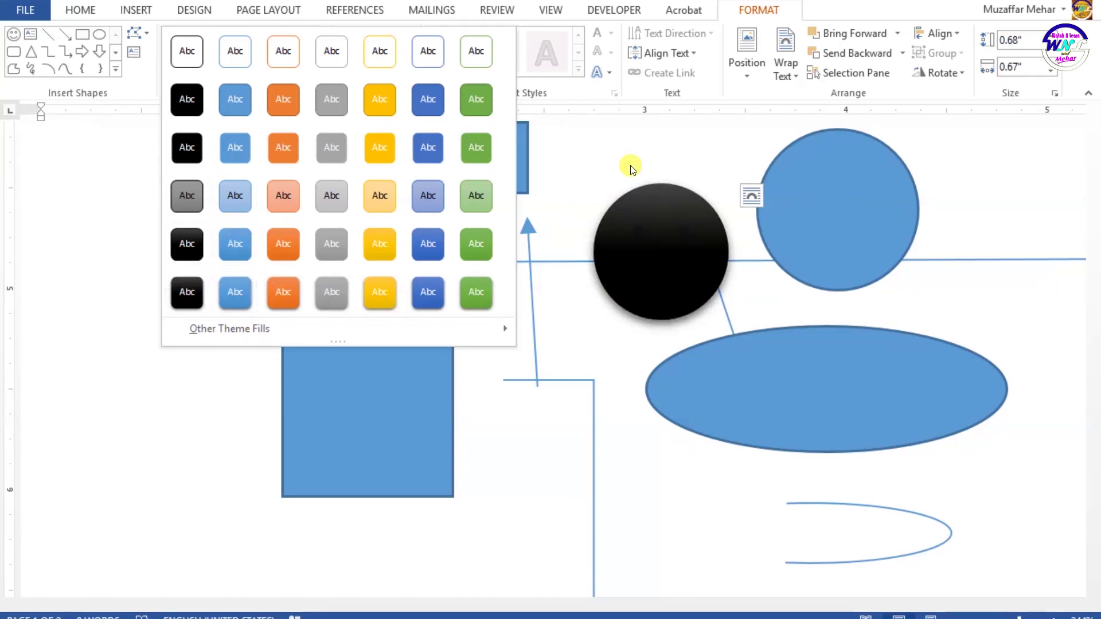
click(667, 145)
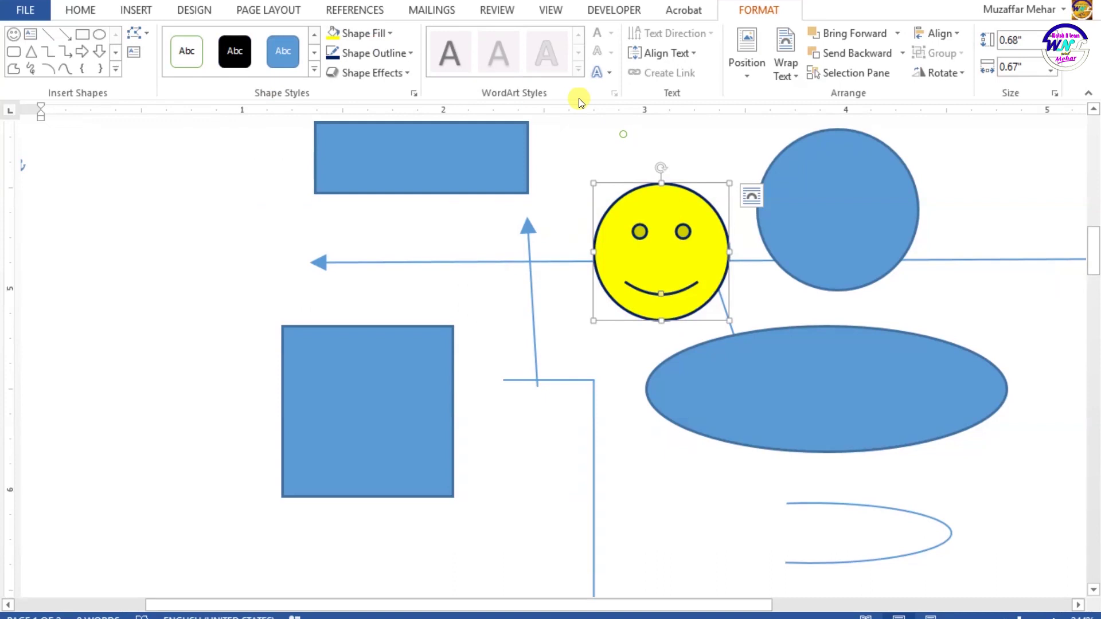
click(413, 51)
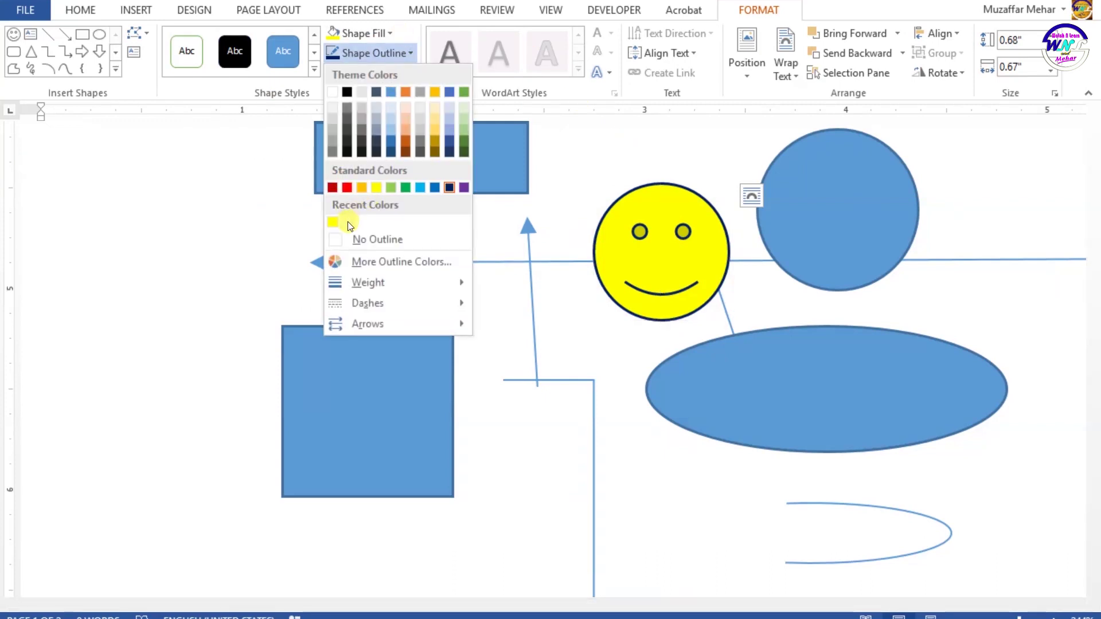
click(633, 267)
Step: Apply the black-filled shape style with a white outline to the smiley face and move it about 2.3 inches left, beside the horizontal arrowhead
click(314, 69)
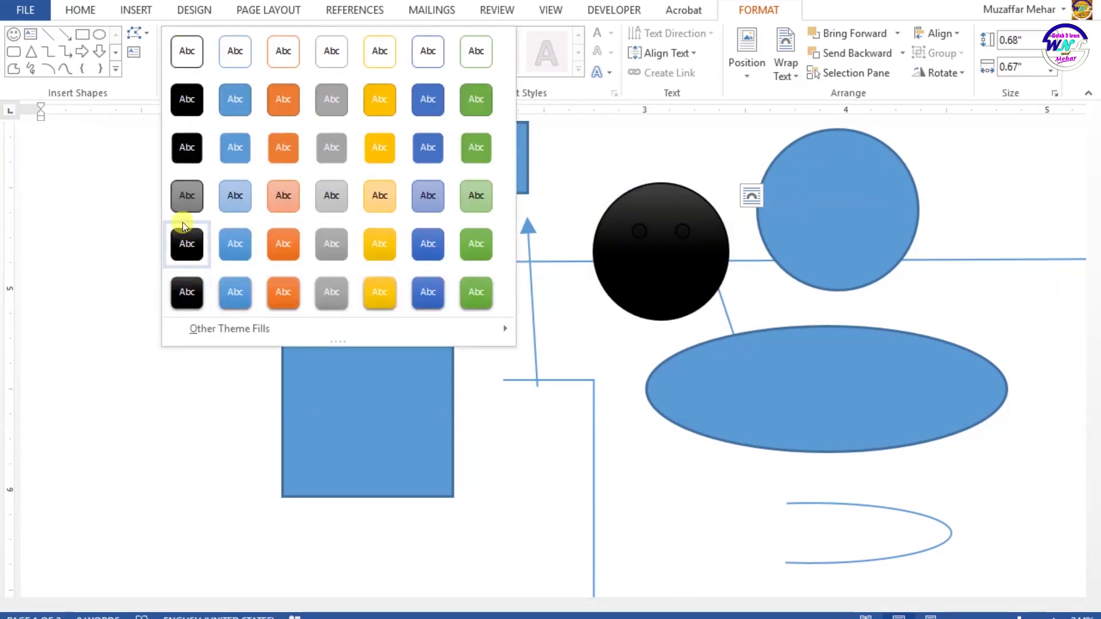
click(193, 147)
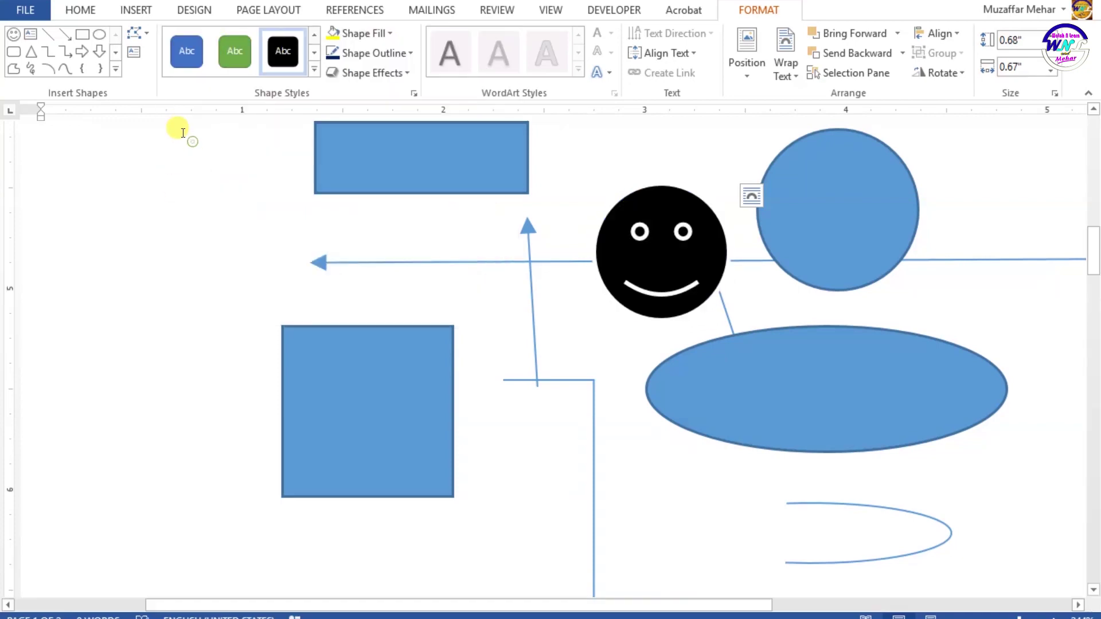
click(608, 409)
click(659, 308)
drag(659, 308, 224, 294)
click(179, 409)
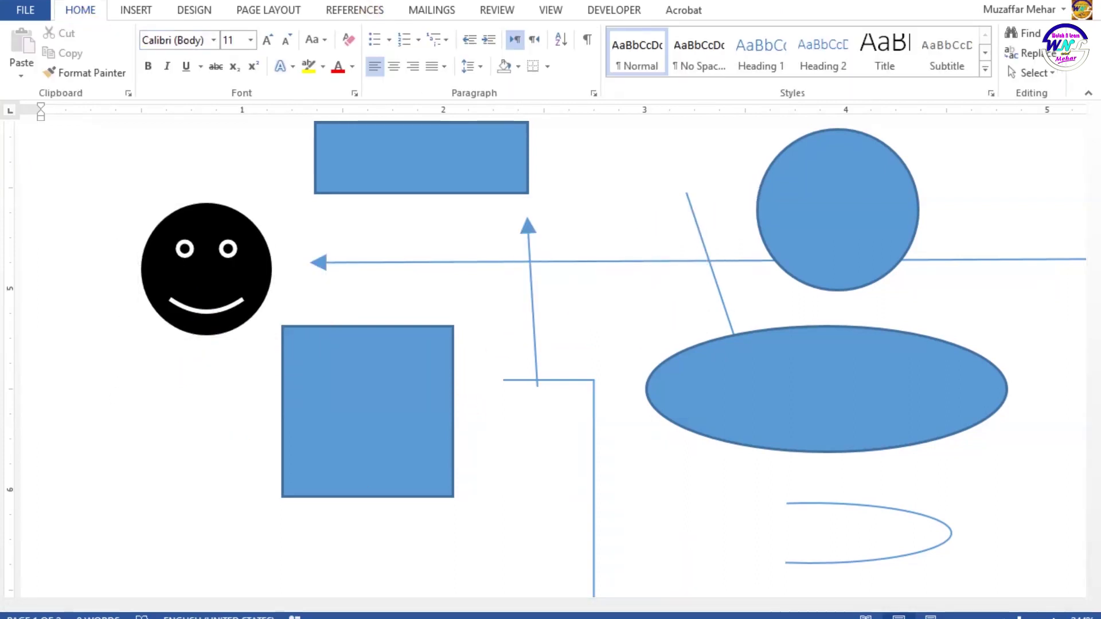
Step: Insert a page break with the cursor placed in the empty area below the gold star, and return to the start of the document
scroll(436, 241, down, 8)
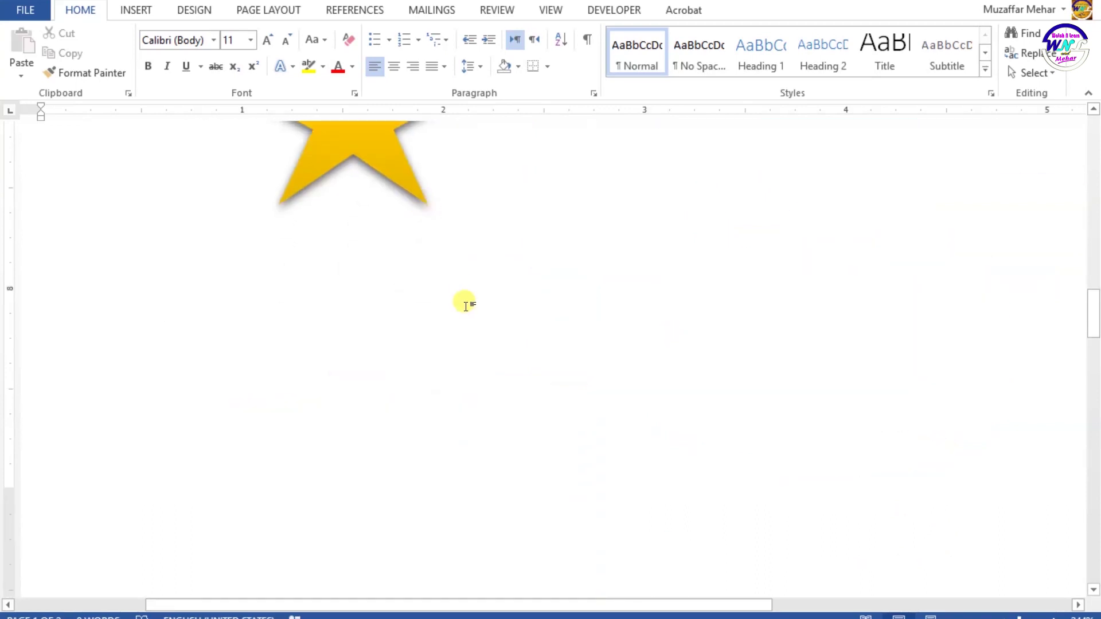
scroll(367, 300, up, 8)
scroll(378, 373, down, 8)
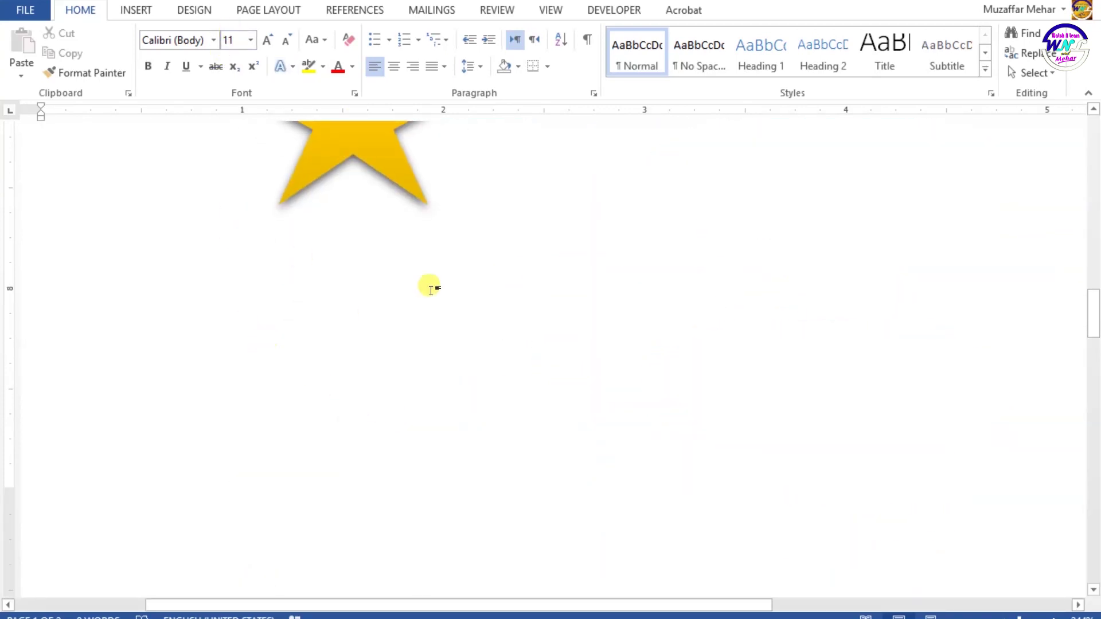
click(546, 364)
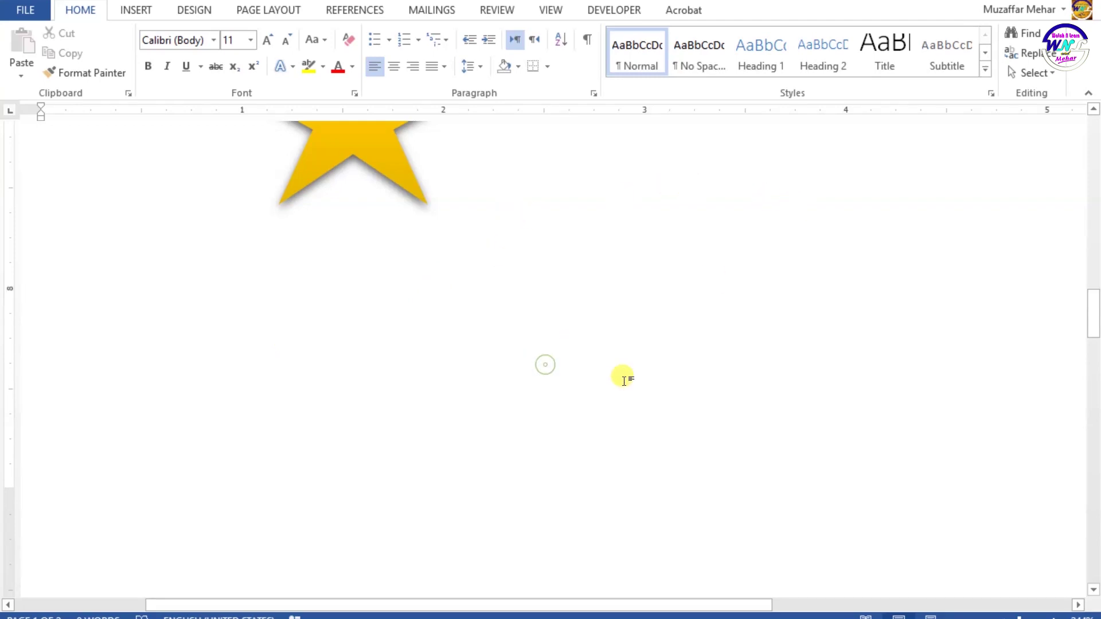
key(ctrl+Return)
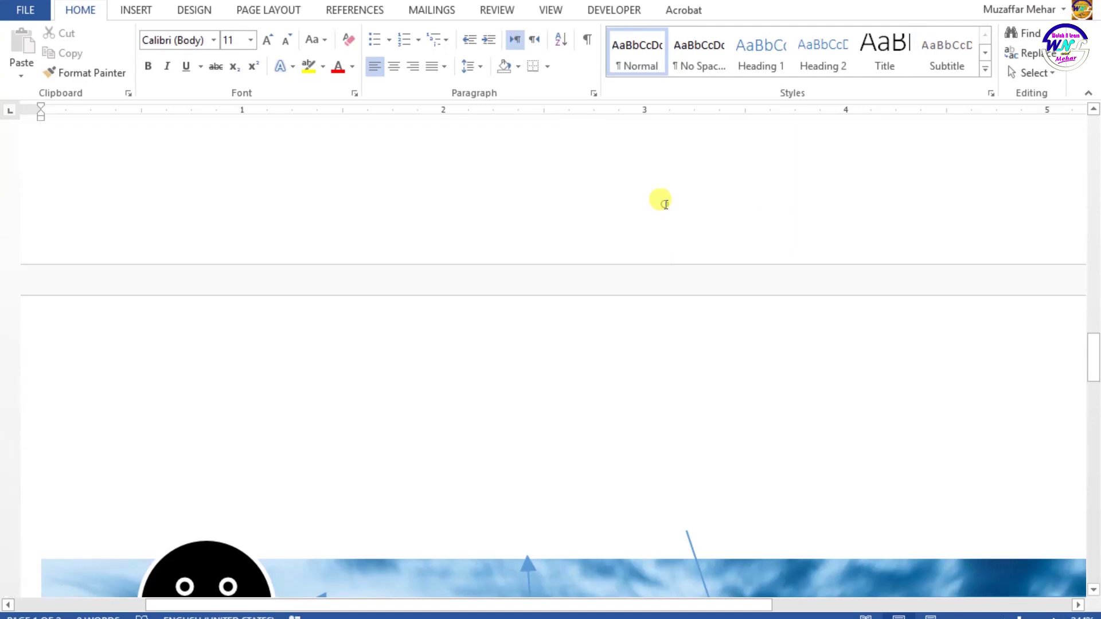
key(ctrl+Home)
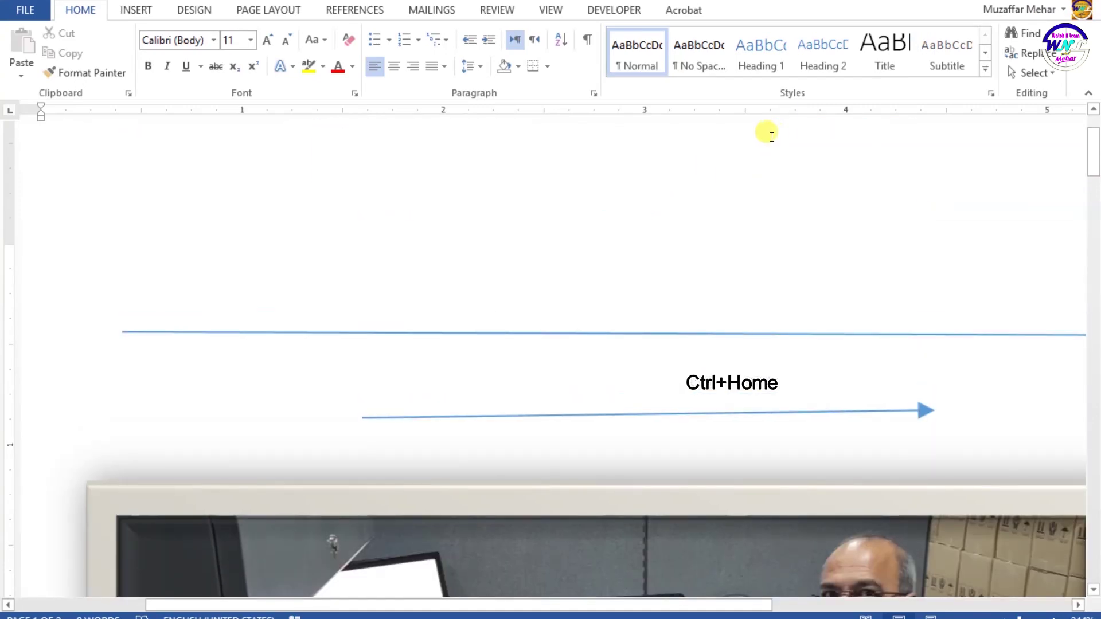
Step: Browse the List, Process and Cycle SmartArt layouts, and insert a Picture Organization Chart from the Hierarchy category at the document start
click(136, 10)
click(316, 39)
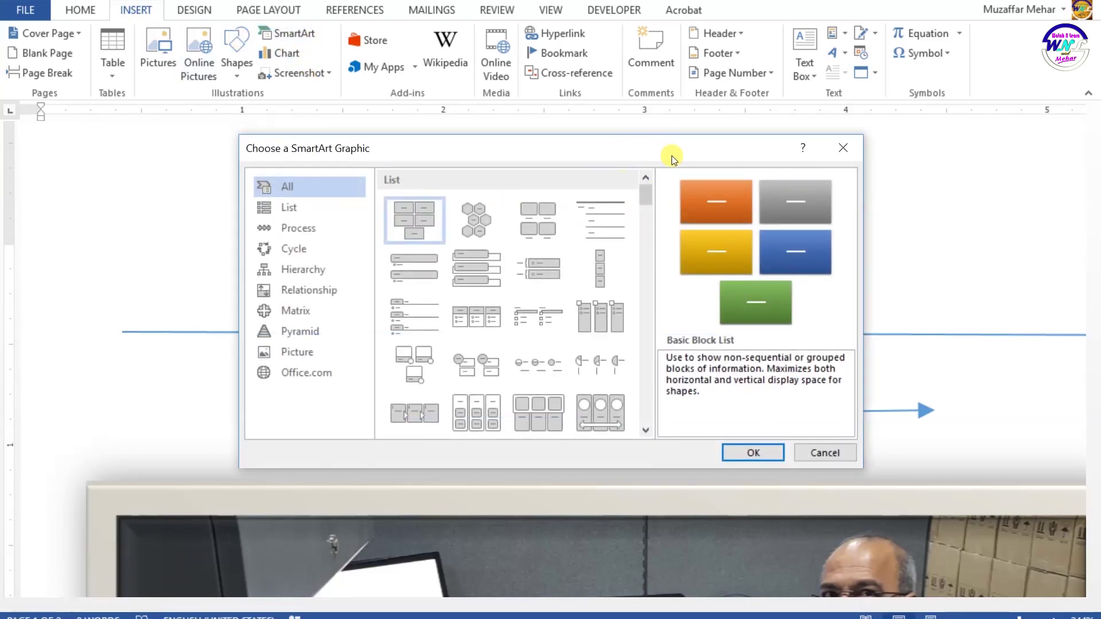
drag(672, 156, 828, 151)
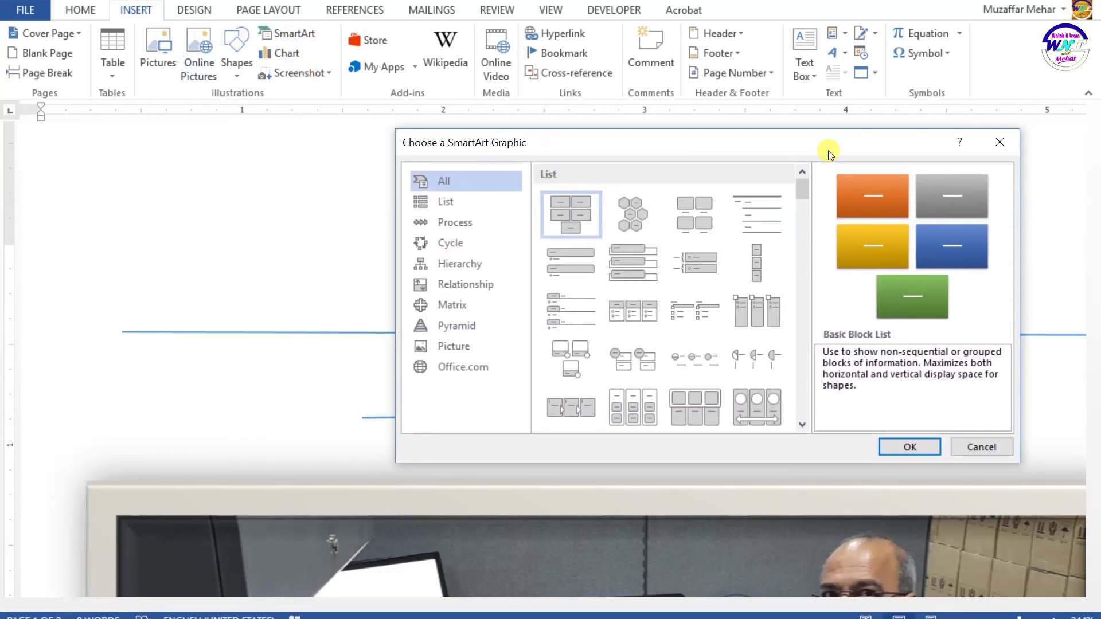
click(437, 208)
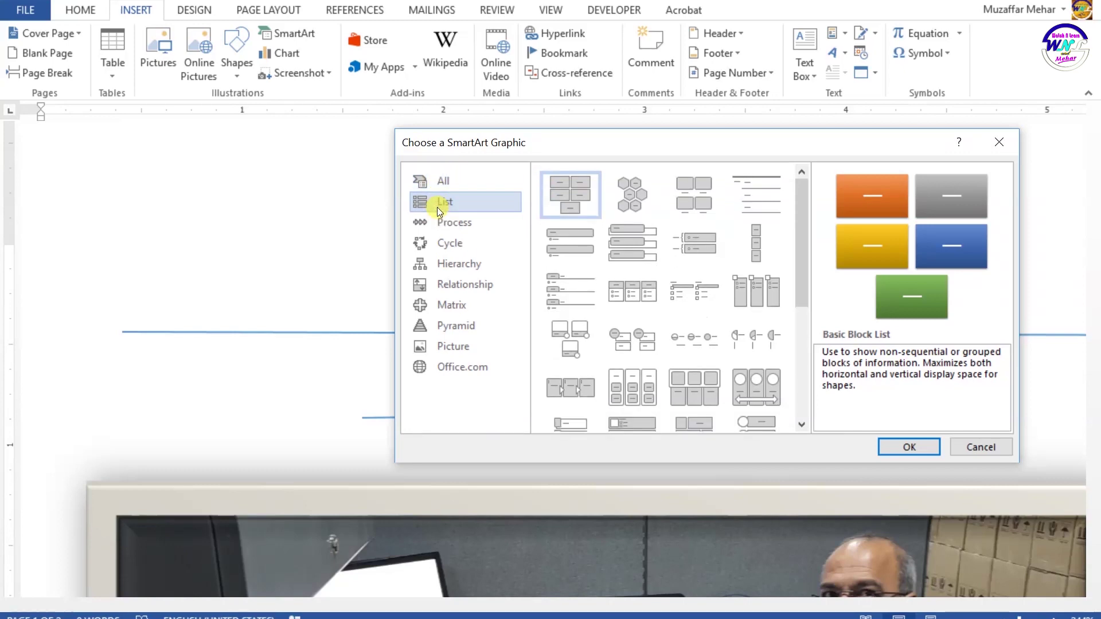
click(439, 223)
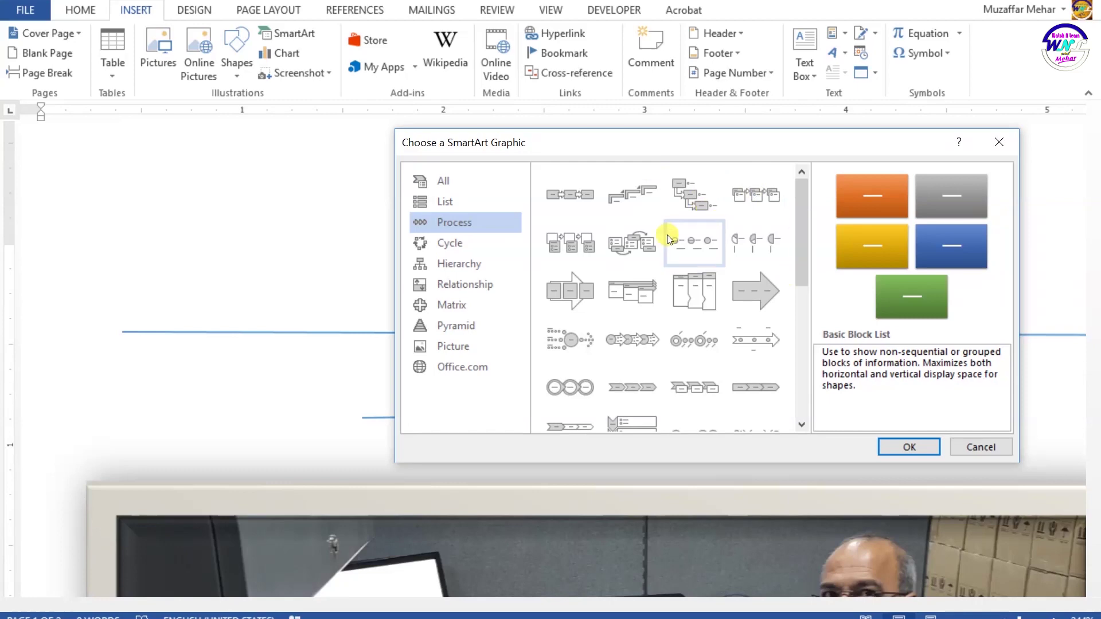
click(443, 244)
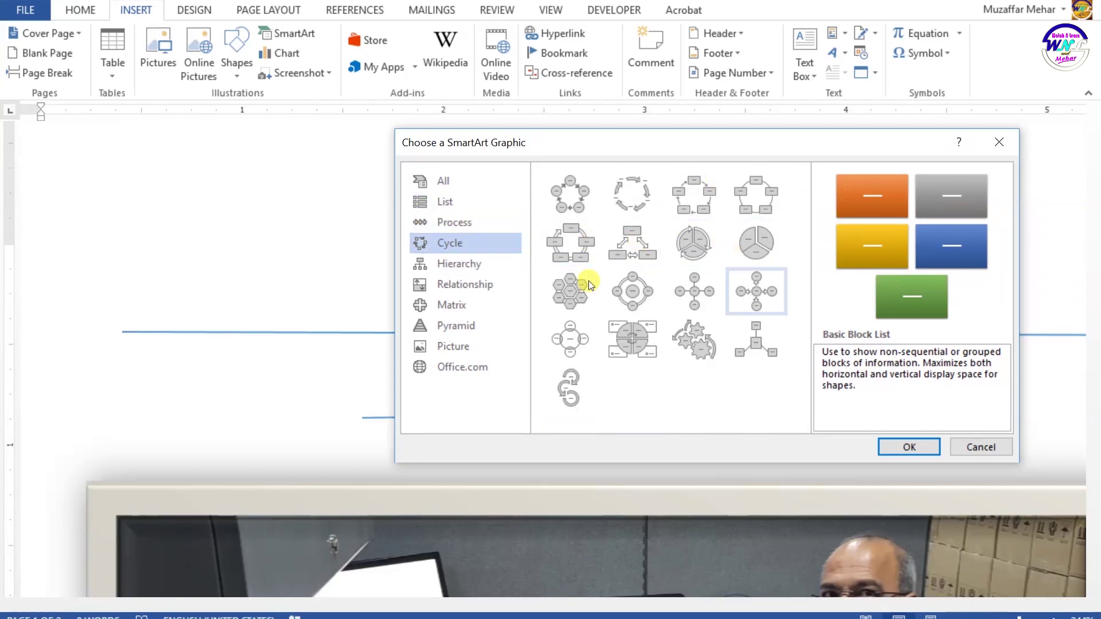
click(442, 262)
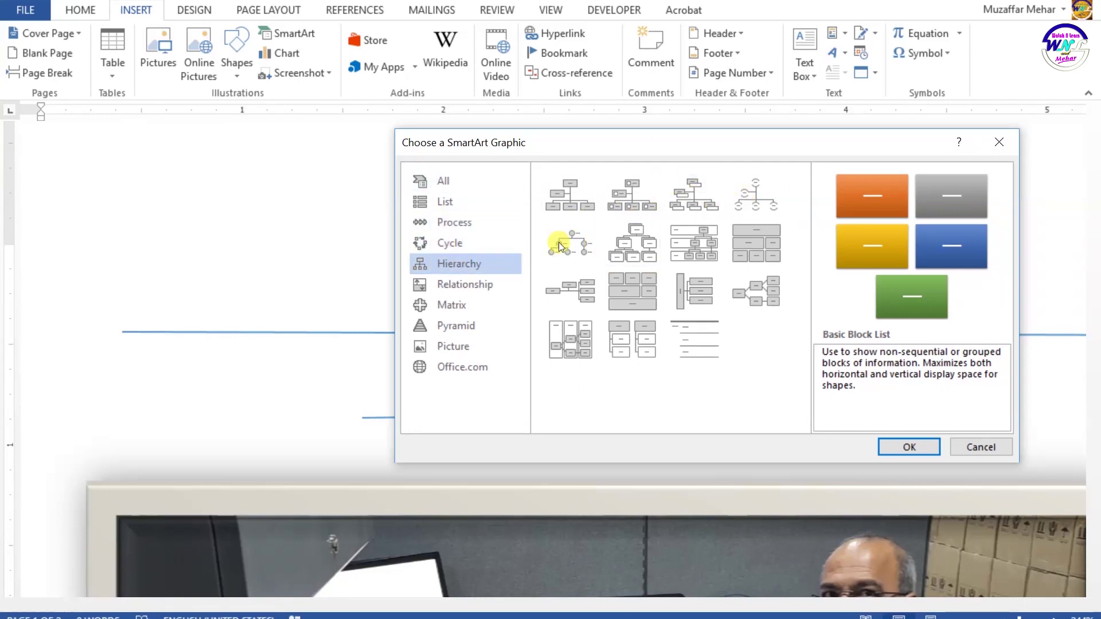
click(631, 194)
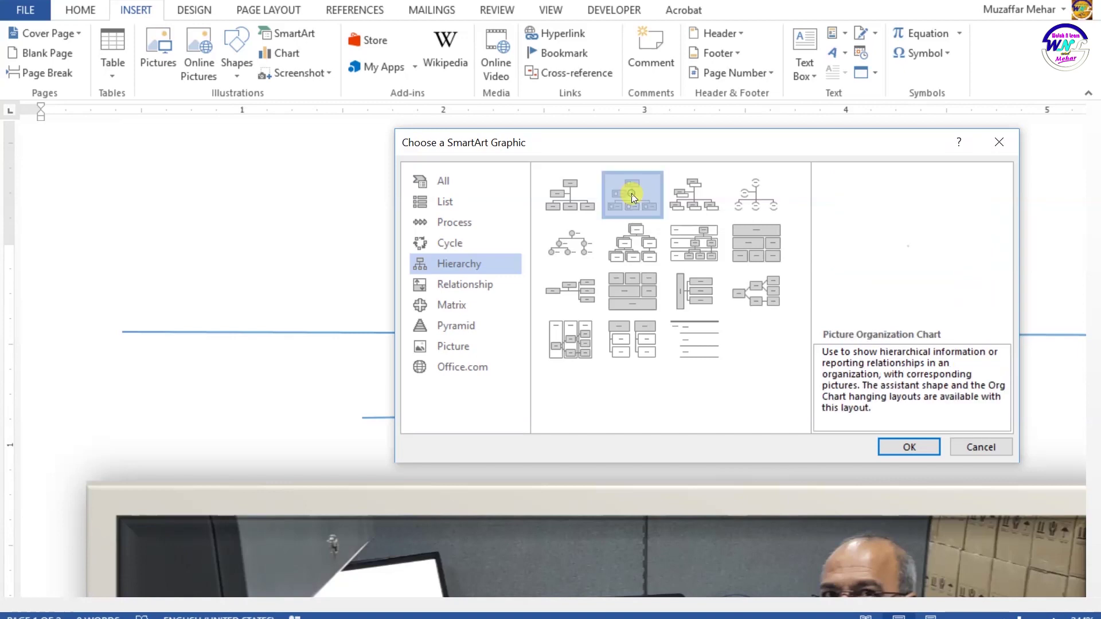
click(910, 448)
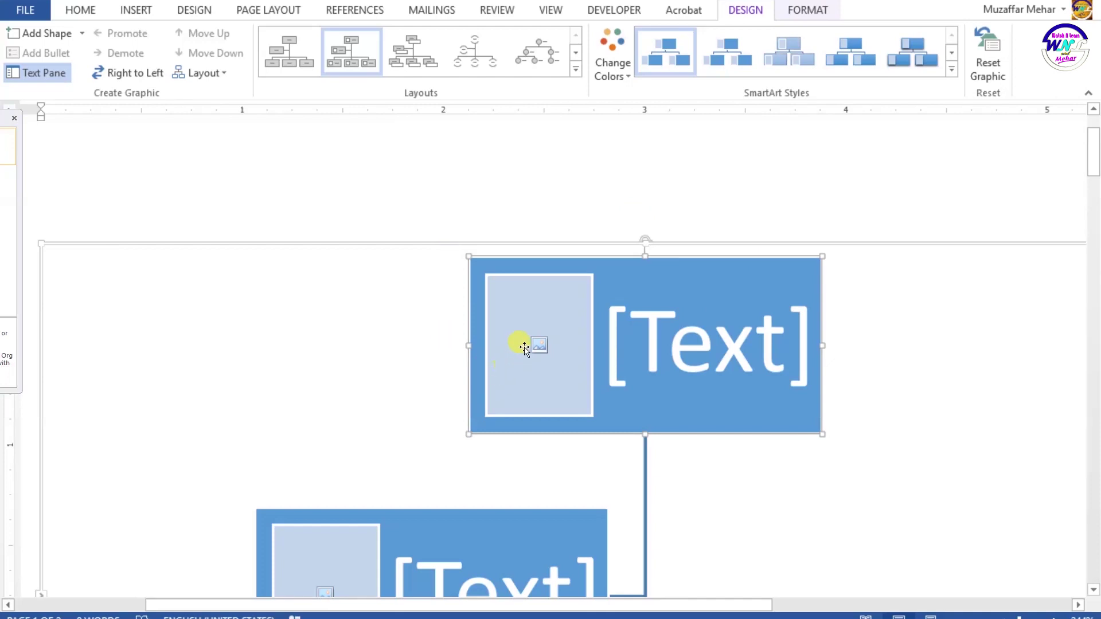
Step: Label the top box of the organization chart "Admin"
click(615, 343)
text(A)
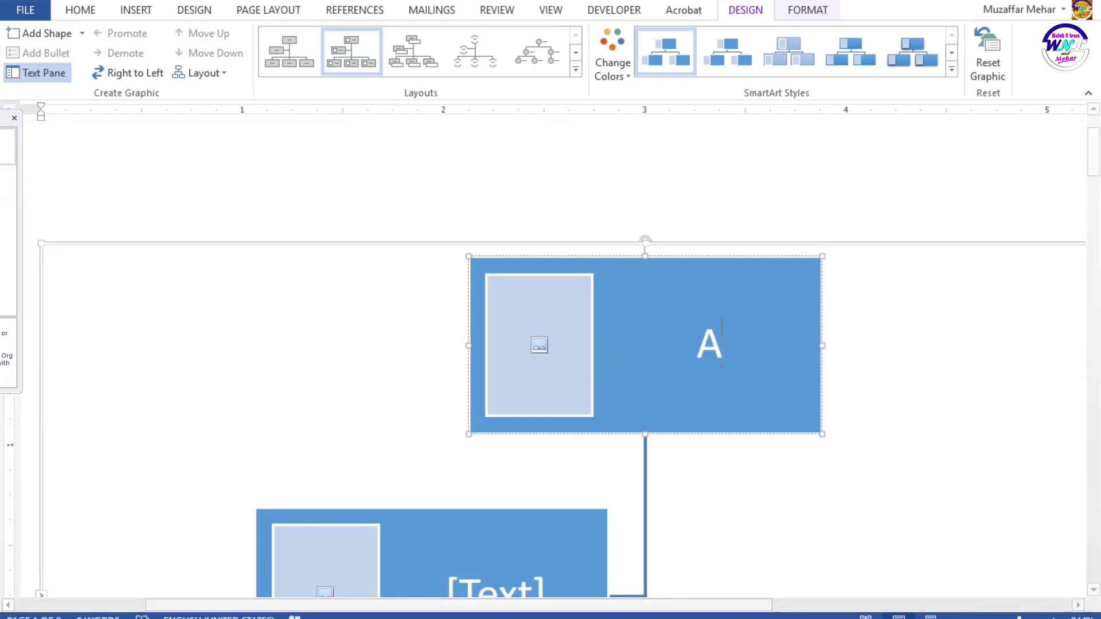
text(dmin)
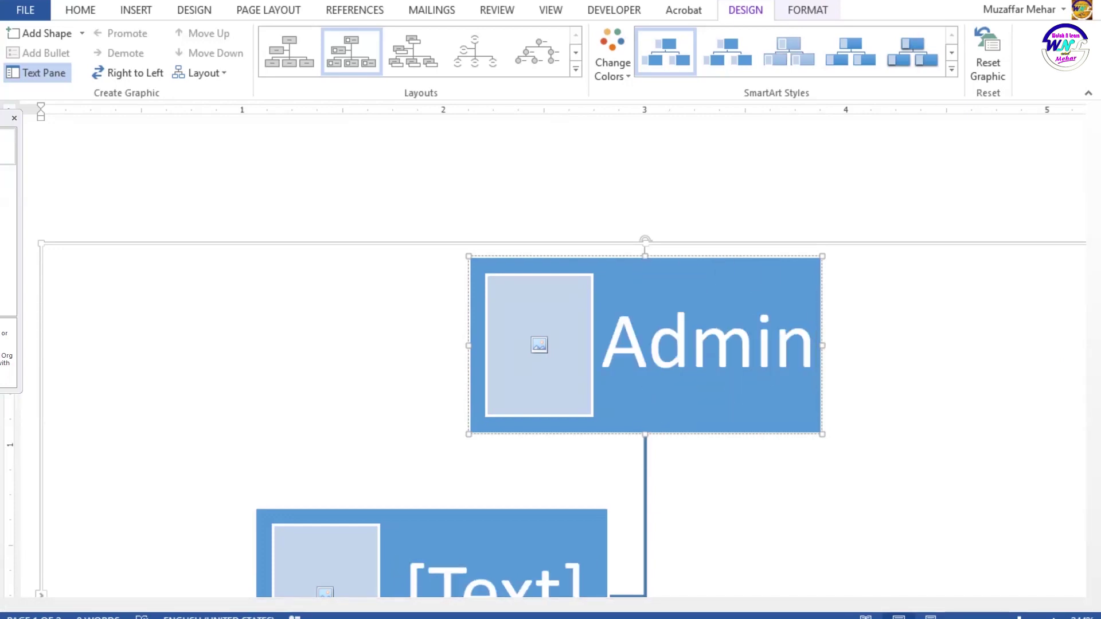
Step: Insert the picture file IMG-20180115-WA0003.jpg from the Pictures folder into the Admin box's picture placeholder, and deselect it
click(539, 346)
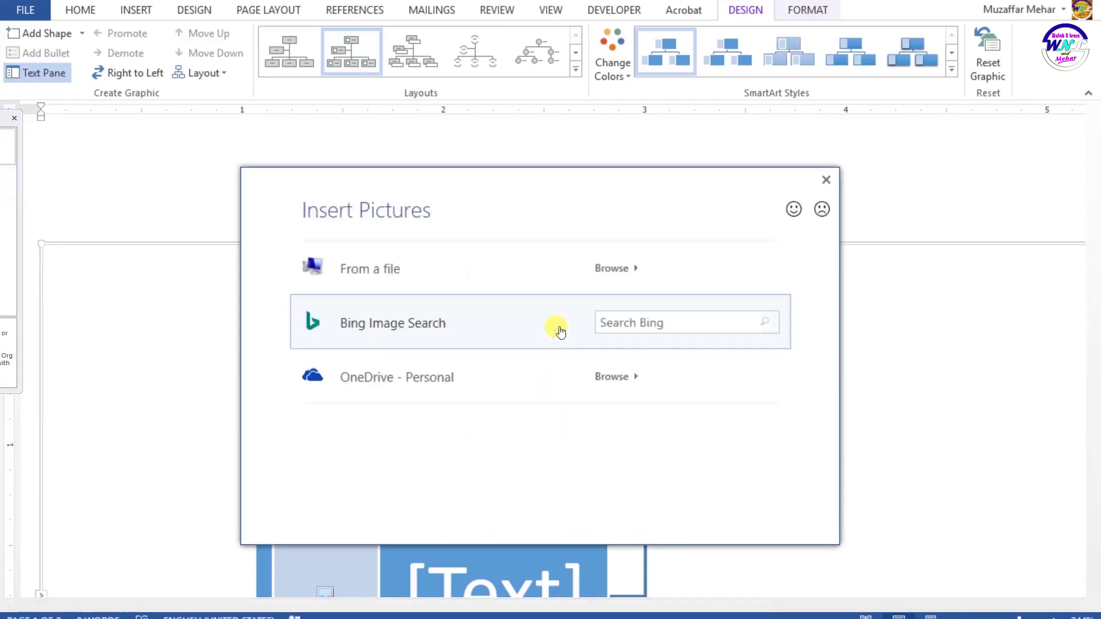
click(612, 267)
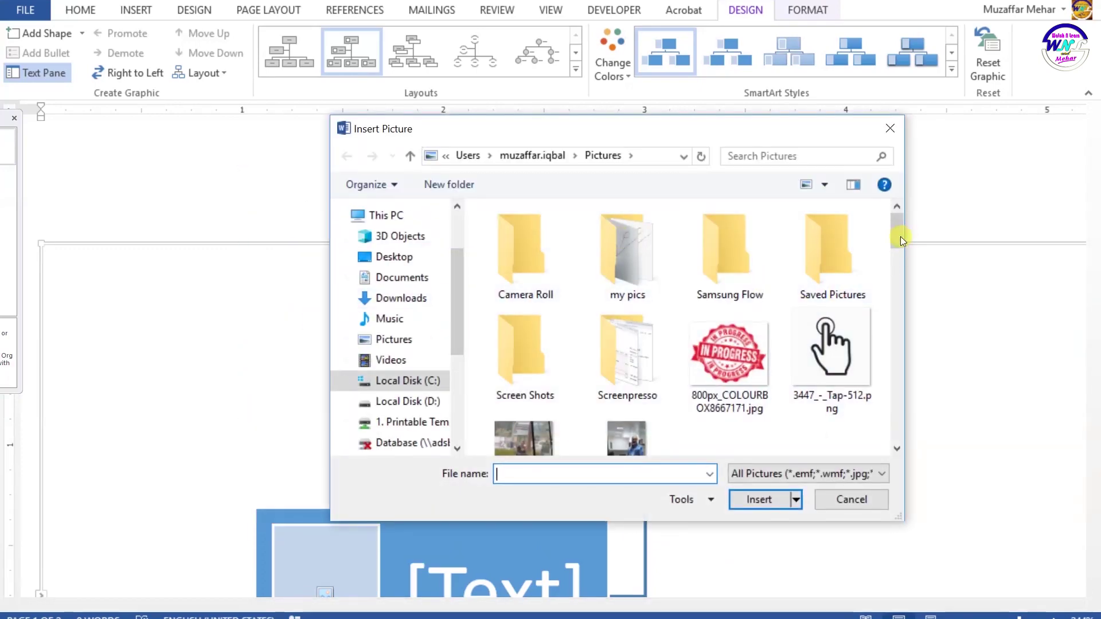
drag(901, 237, 899, 267)
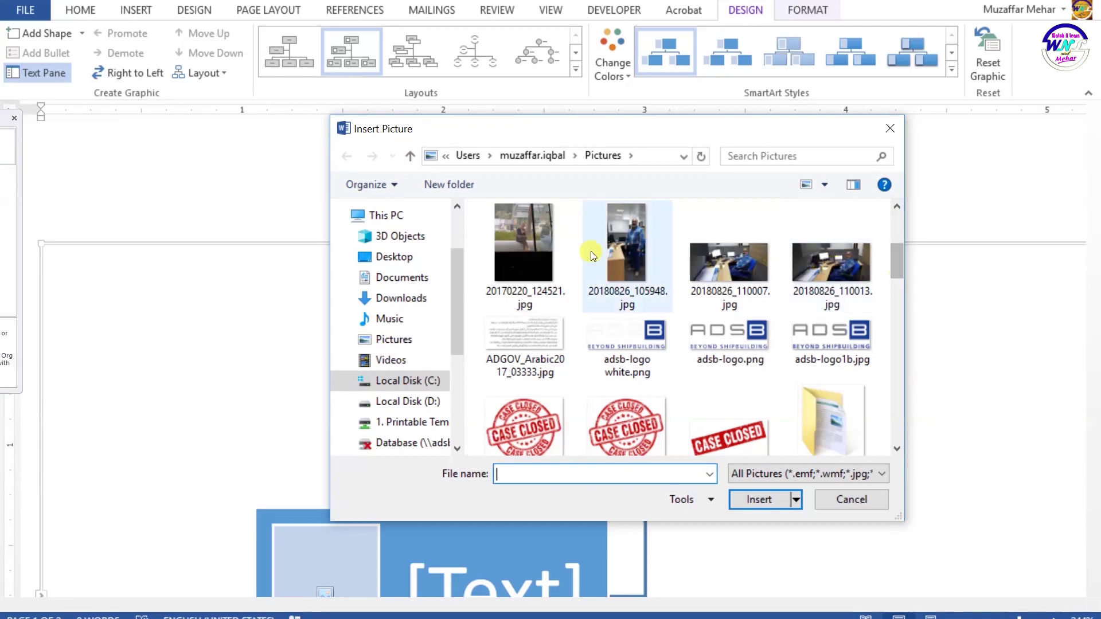
scroll(887, 378, down, 5)
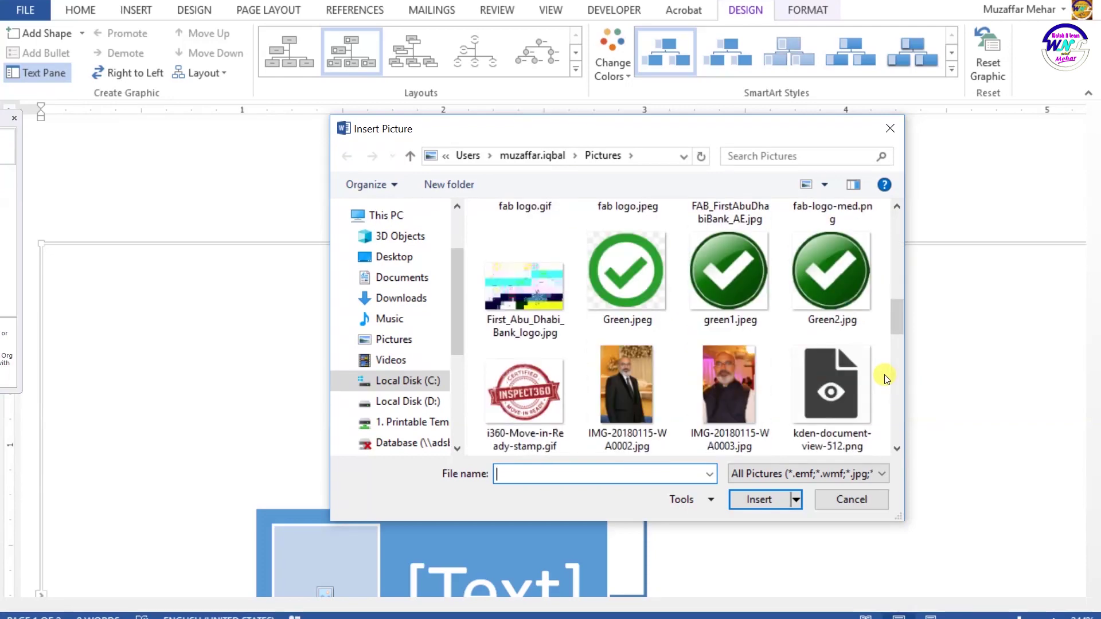
click(739, 381)
click(762, 500)
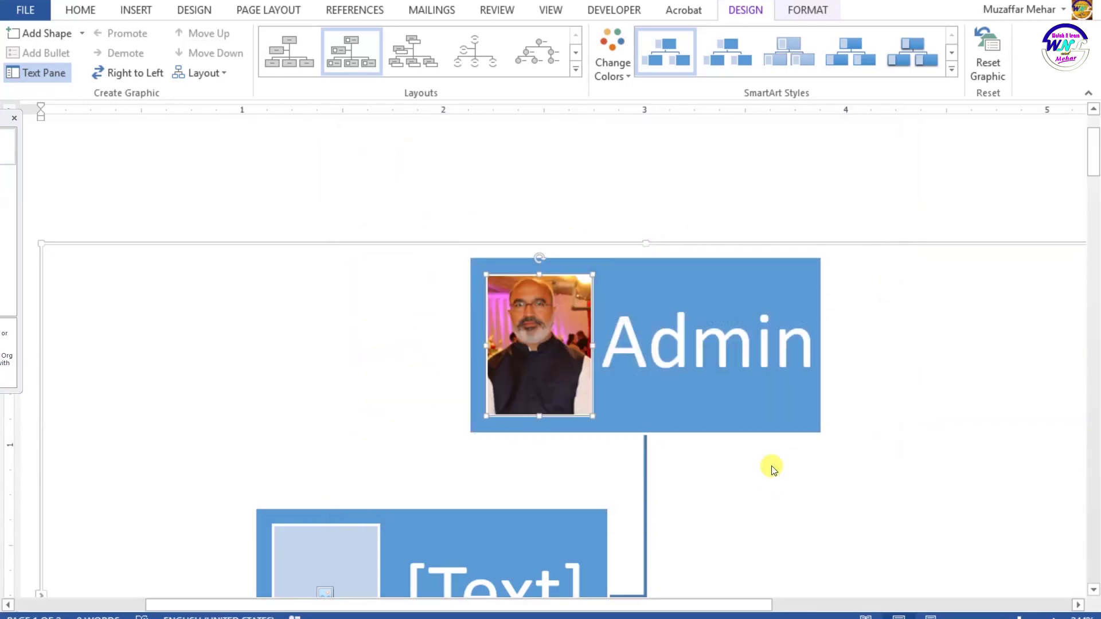
click(844, 472)
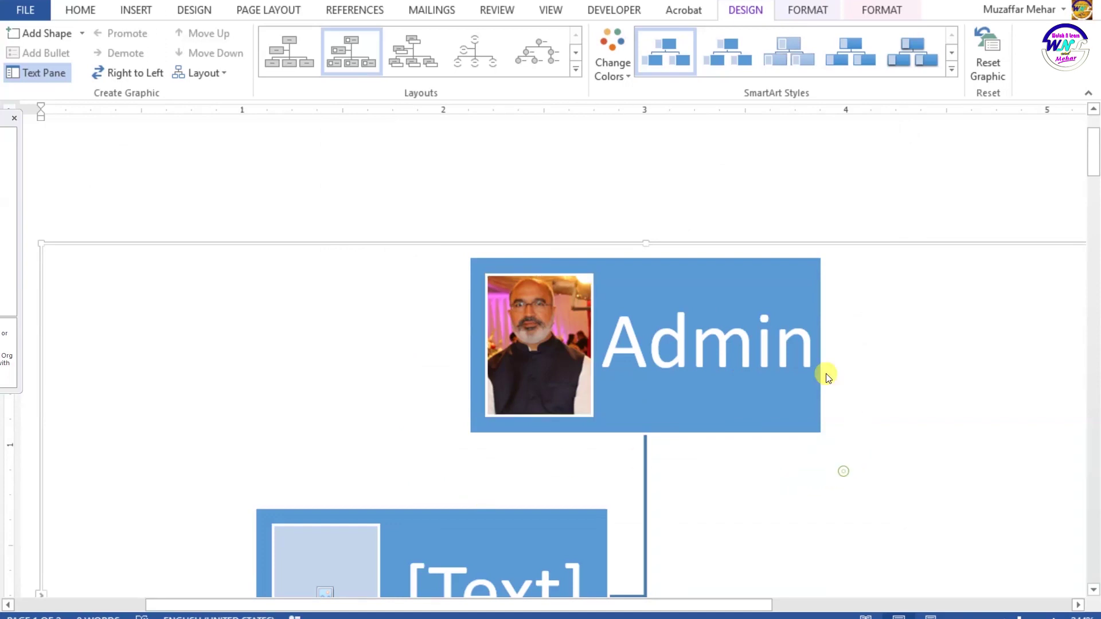
Step: Label the assistant box below Admin in the organization chart "Moderator"
scroll(425, 405, down, 3)
click(465, 403)
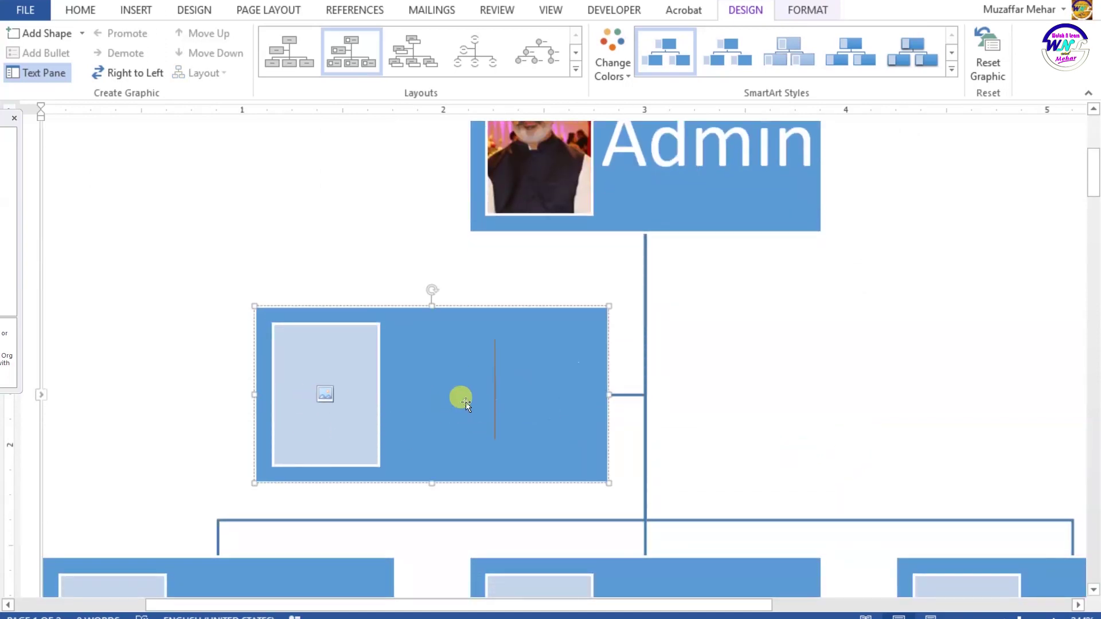
text(M)
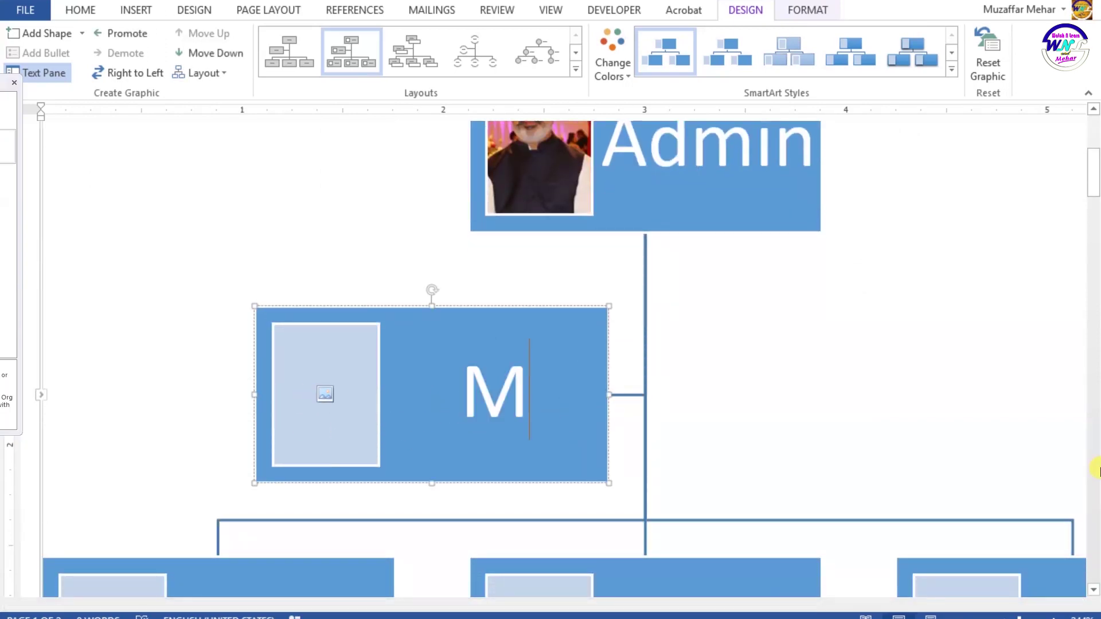
text(oderator)
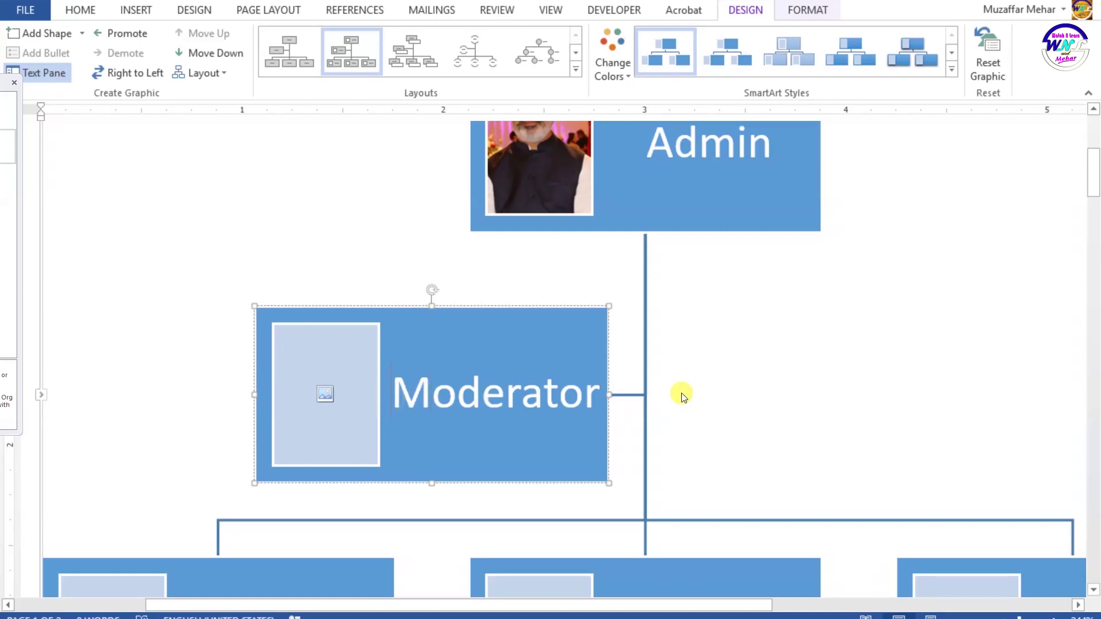
Step: Add "Assi" in front of the word Moderator in the assistant box
text(Ad)
key(BackSpace)
text(ssi)
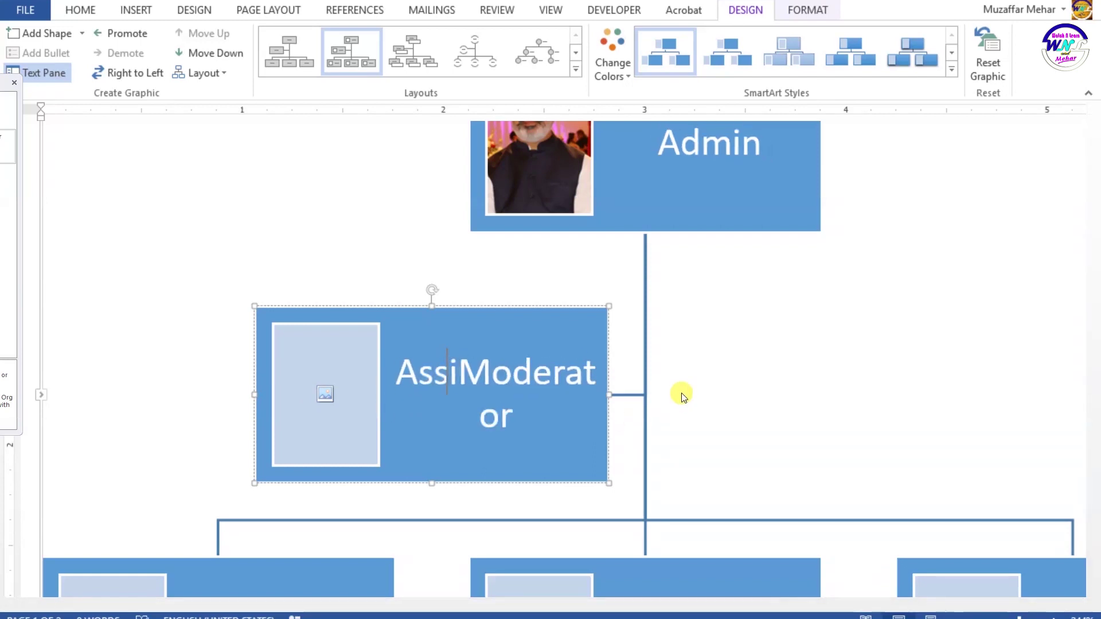